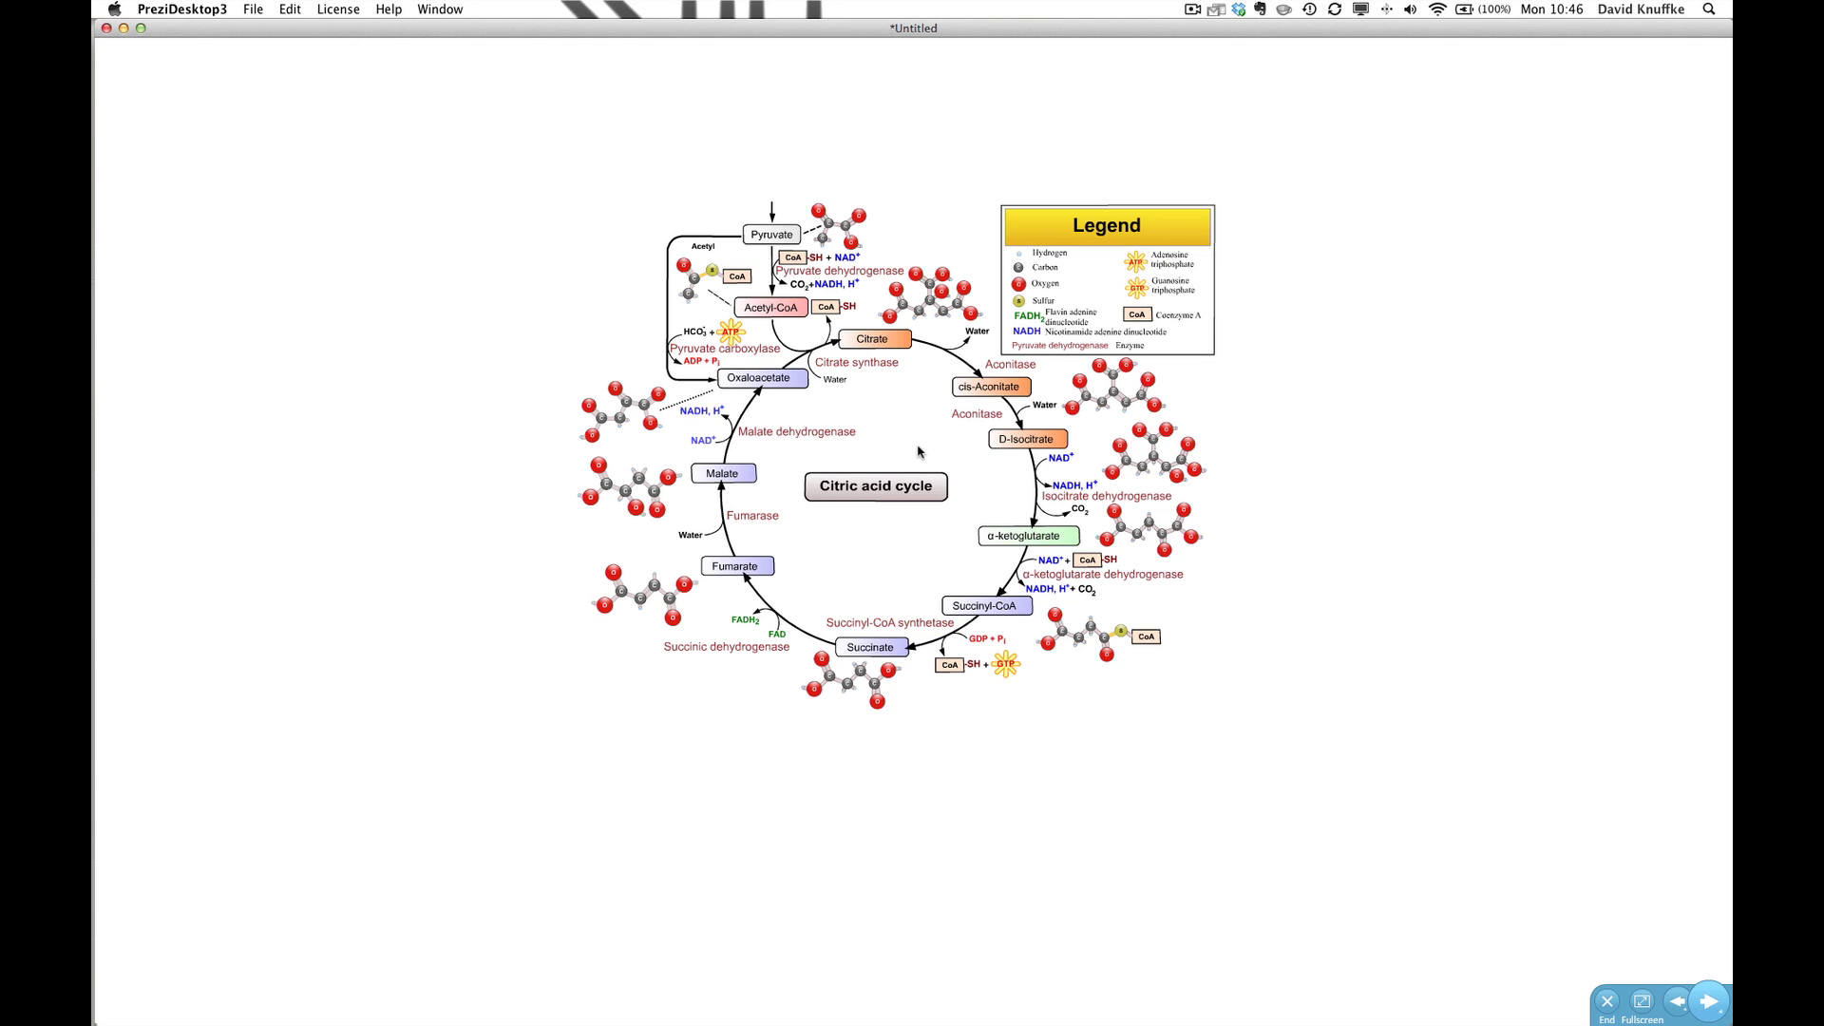
# - Exit the citric acid cycle presentation and return to the Prezi editor
pyautogui.scroll(3, 918, 452)
pyautogui.scroll(-3, 918, 452)
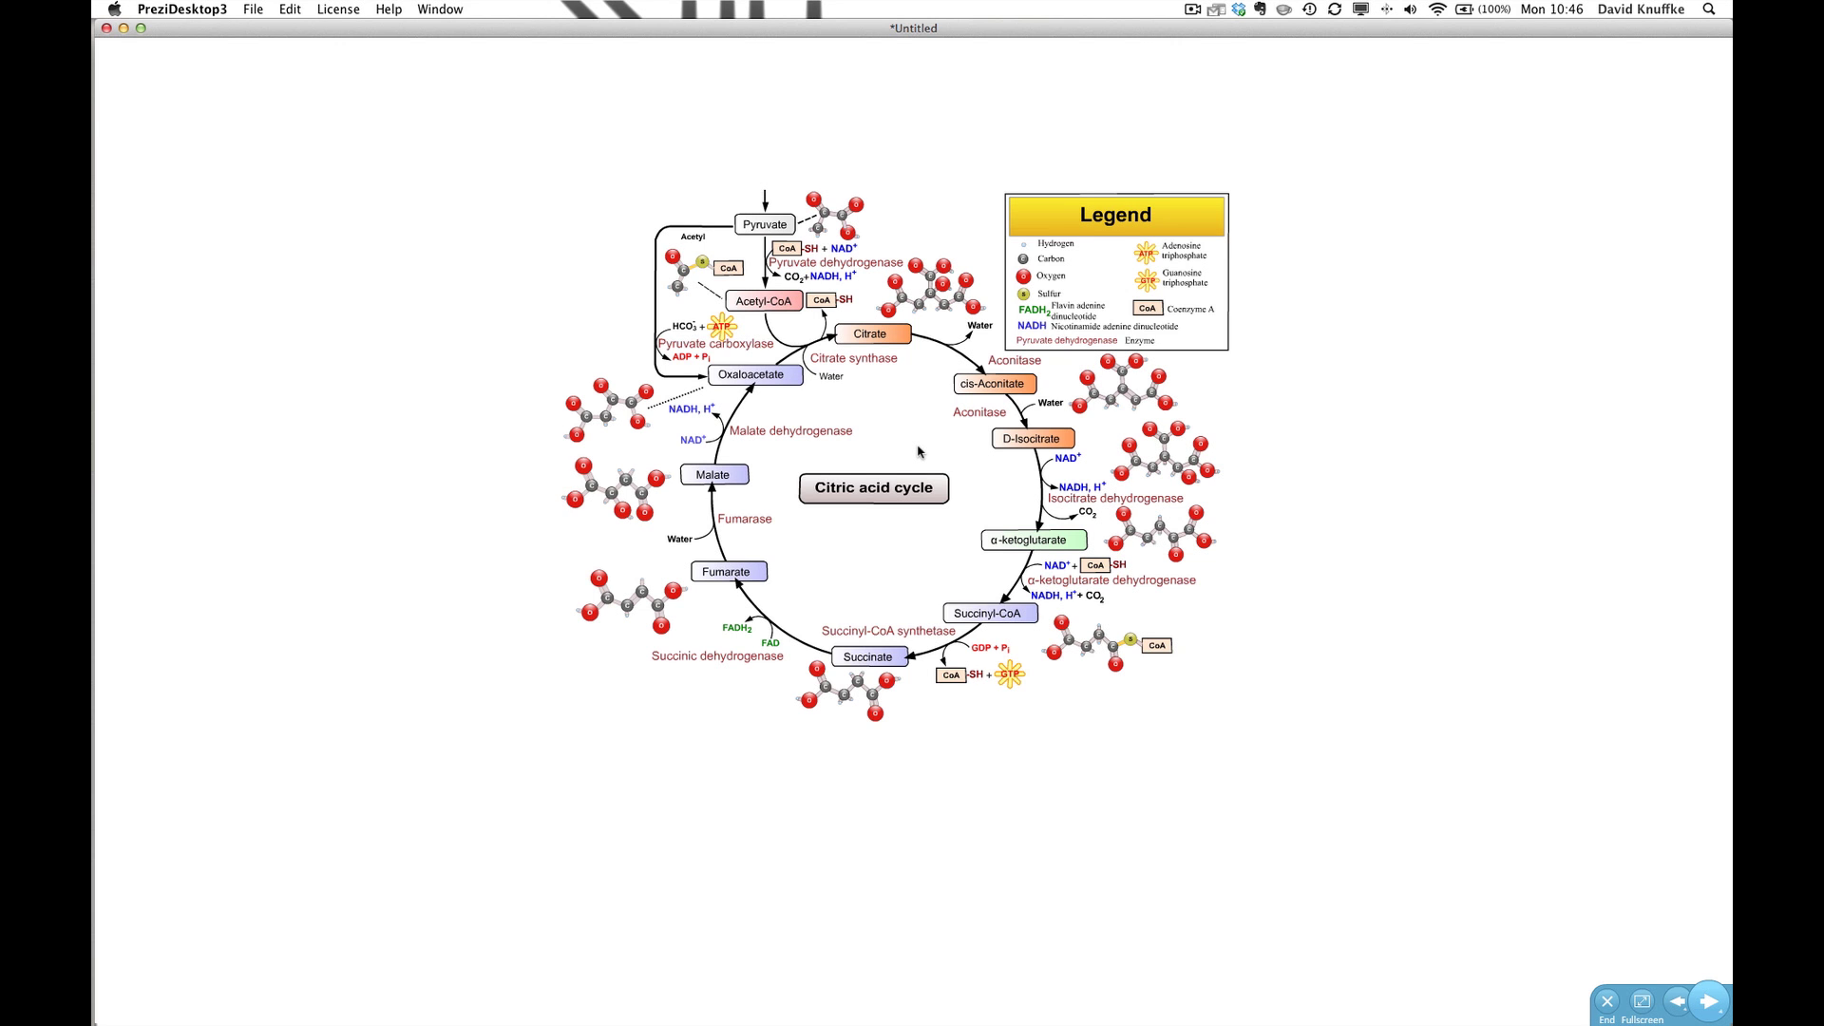
pyautogui.scroll(3, 918, 452)
pyautogui.scroll(-3, 918, 452)
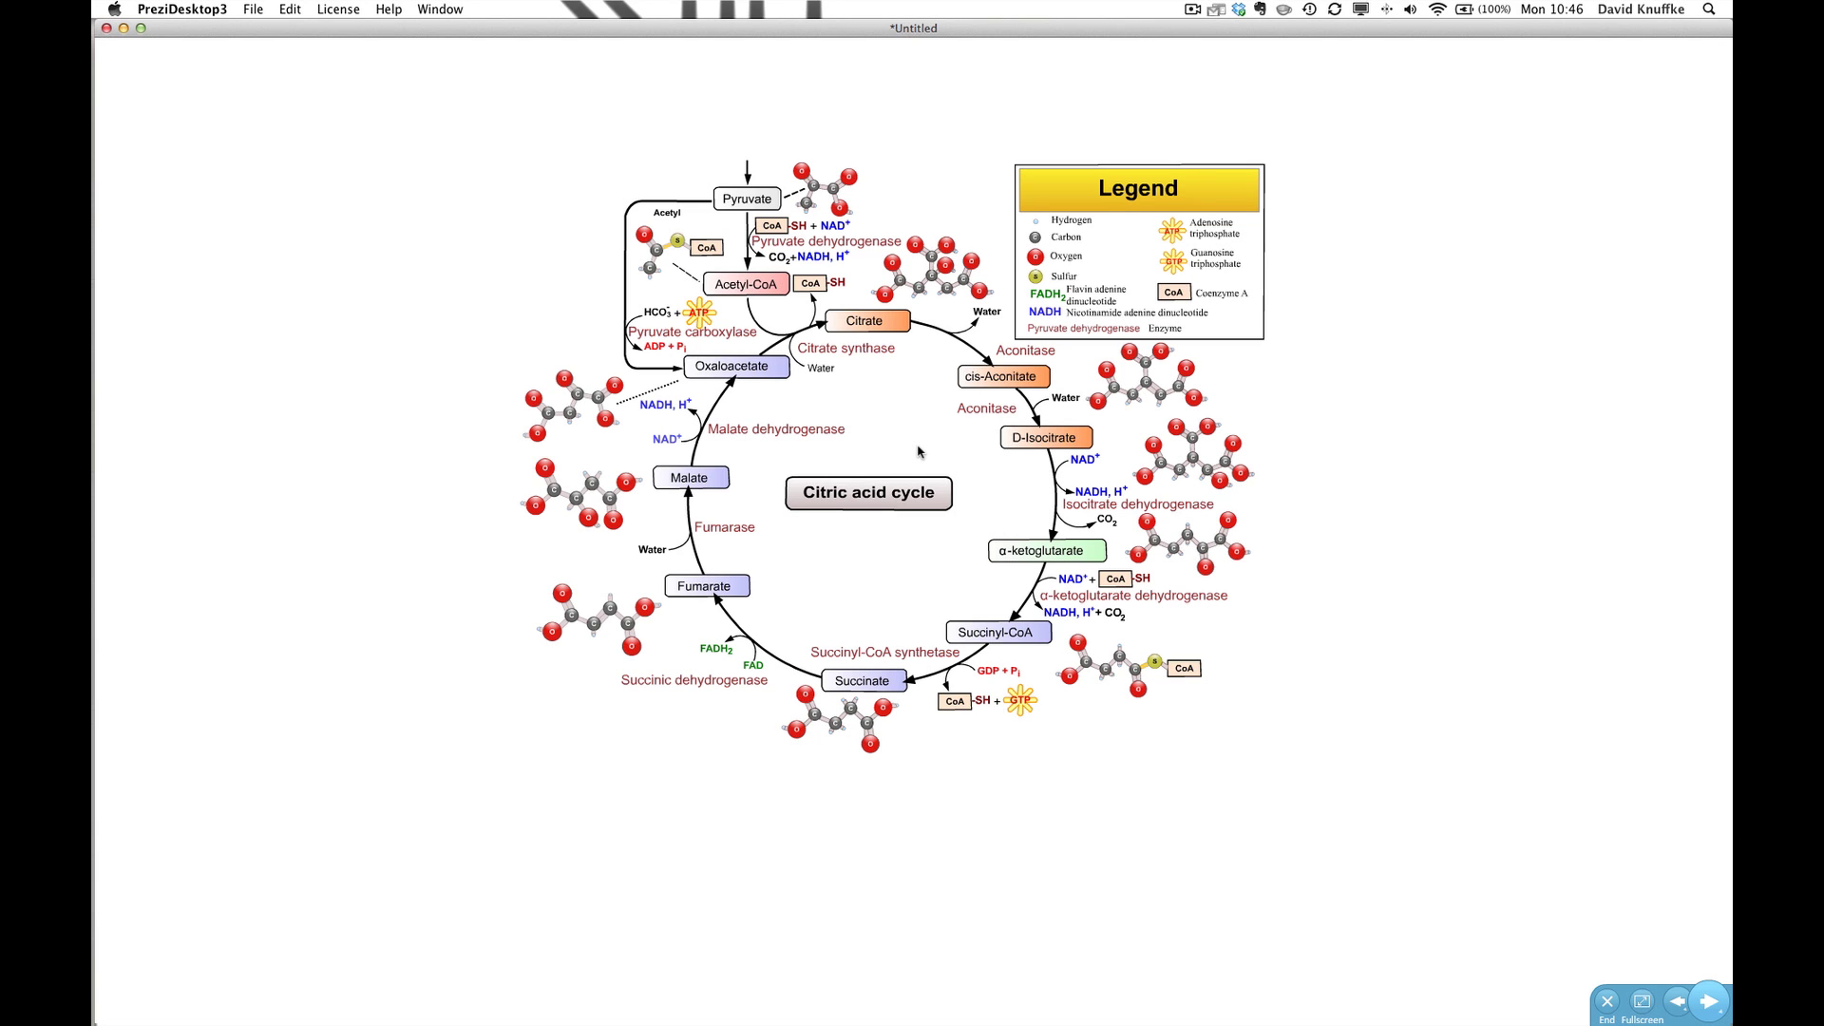
pyautogui.press('Escape')
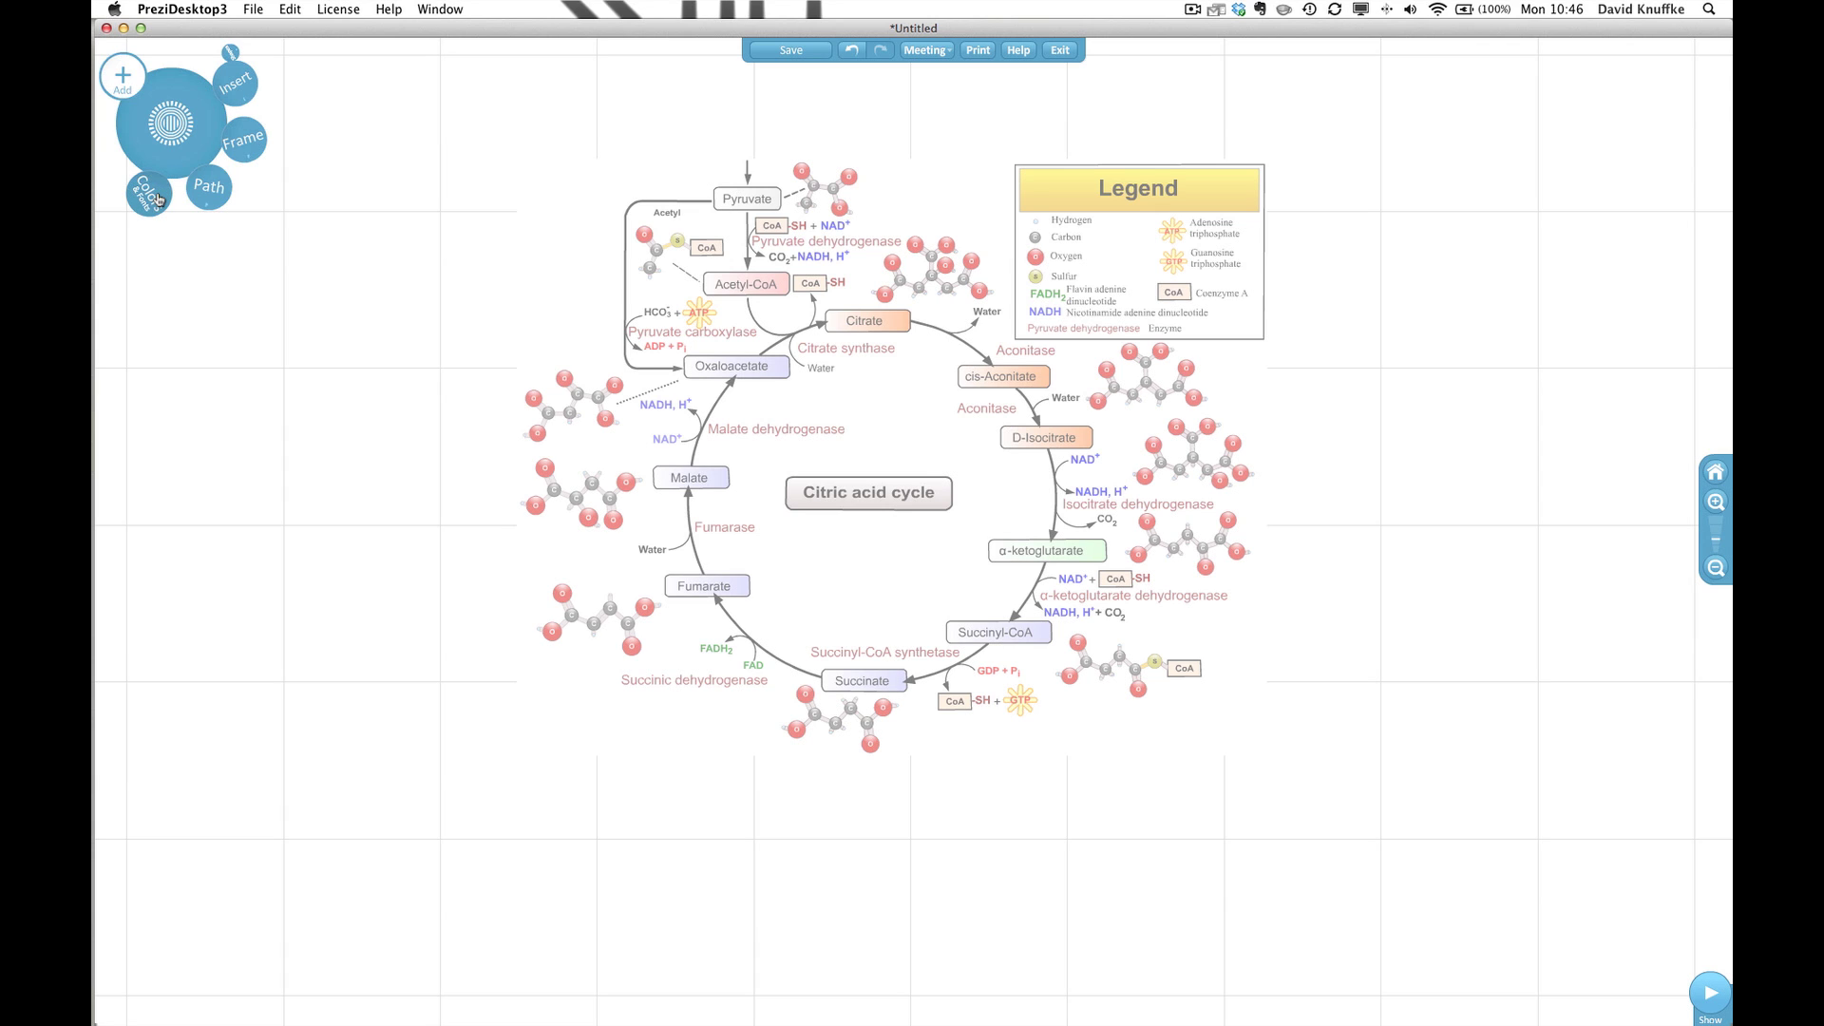
# - Draw a red circle over the molecule left of Malate and nudge it slightly down
pyautogui.click(231, 103)
pyautogui.click(237, 185)
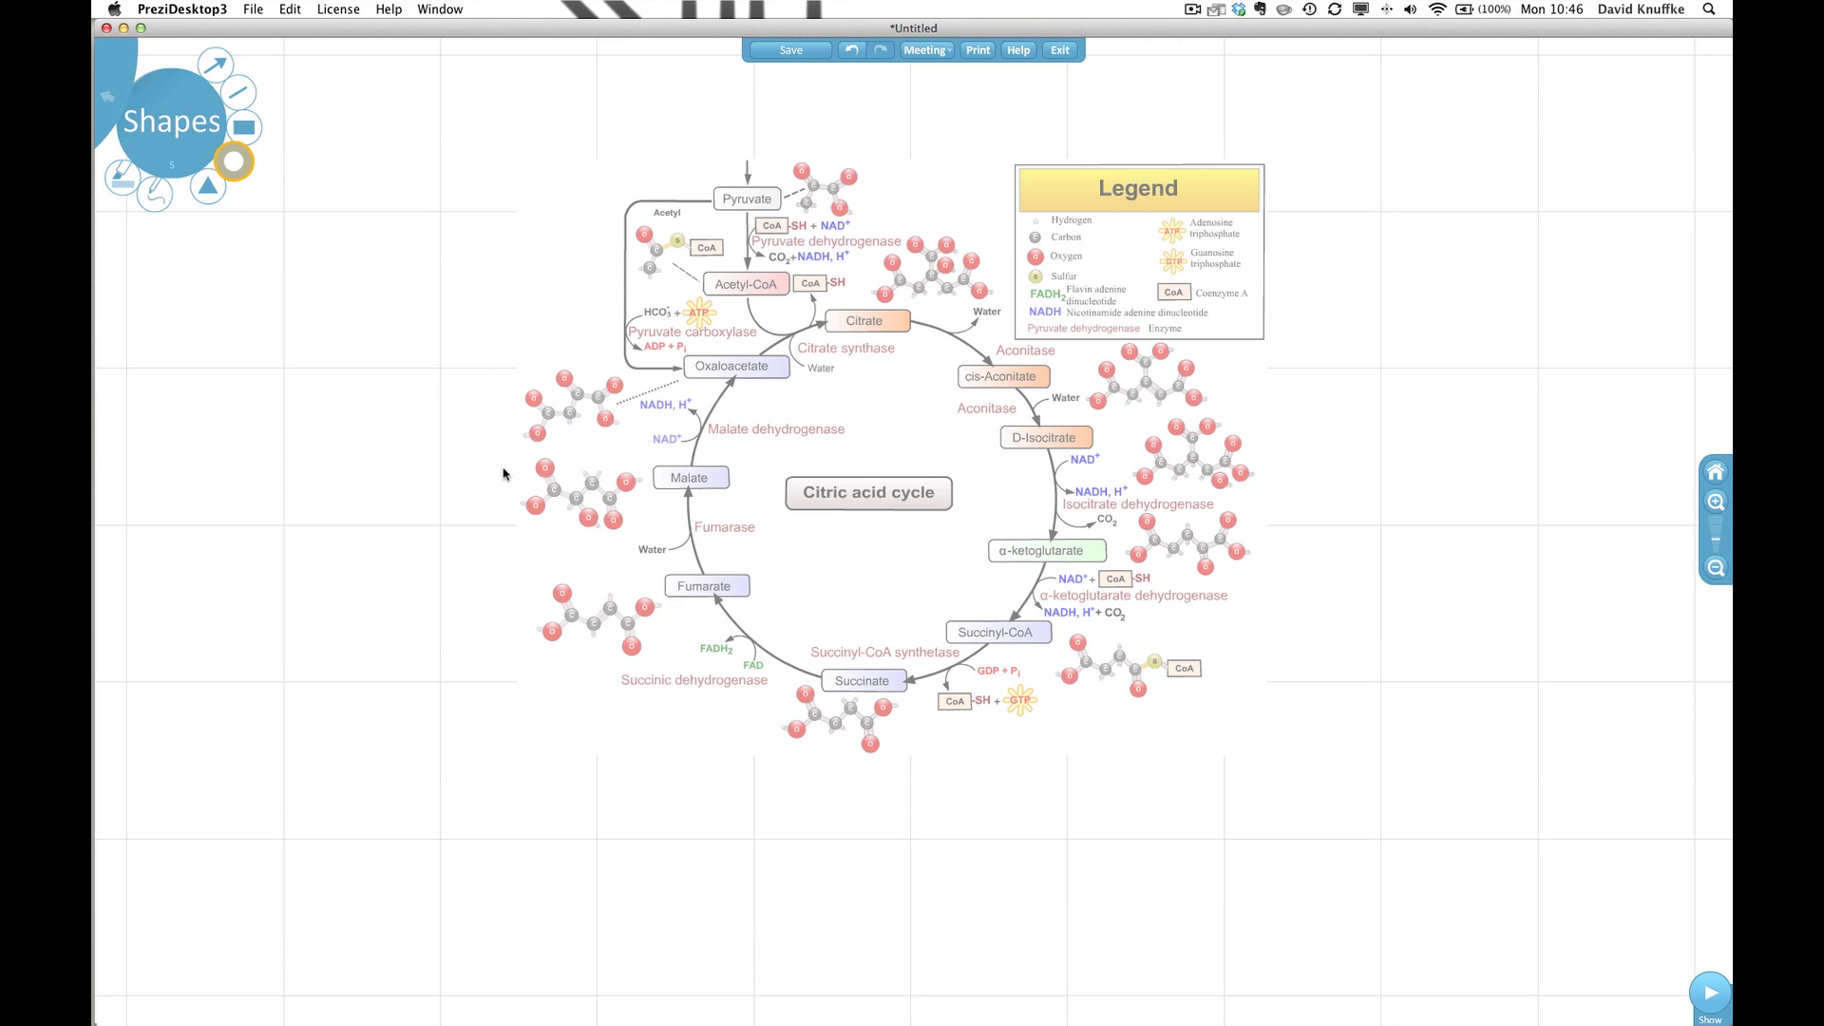
pyautogui.moveTo(499, 422); pyautogui.dragTo(663, 574)
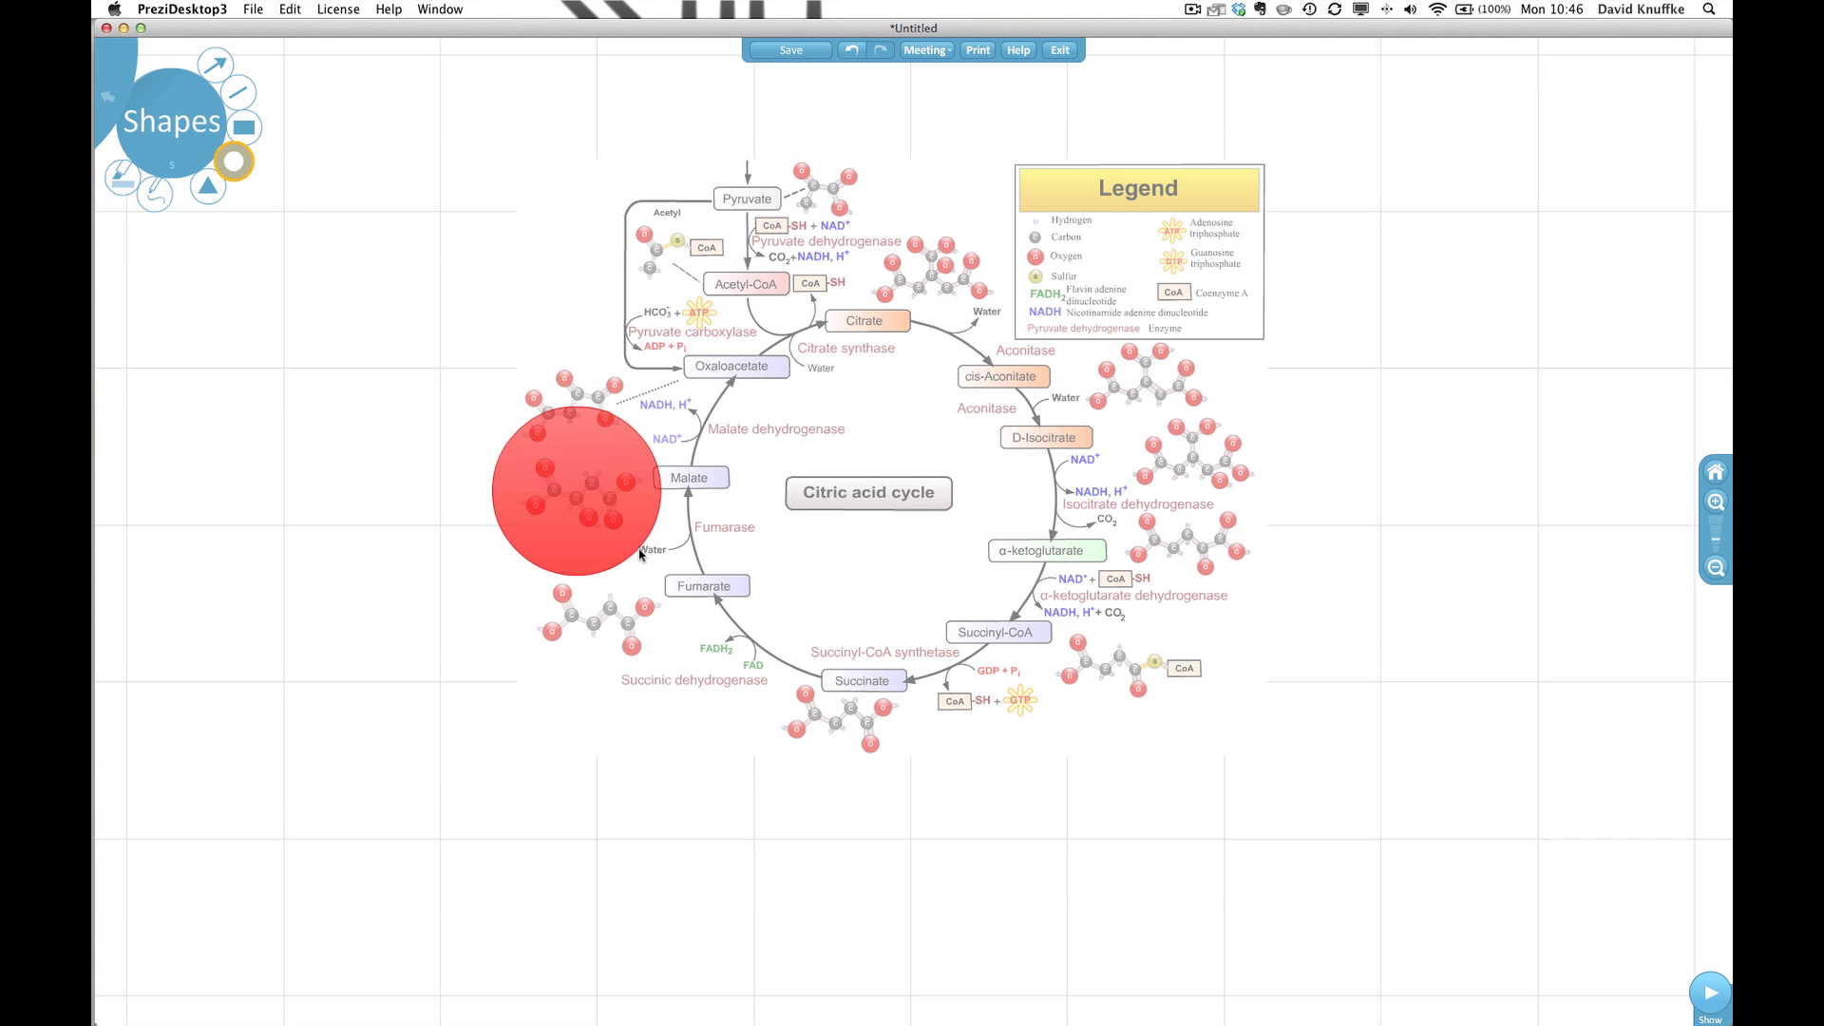
pyautogui.click(563, 517)
pyautogui.moveTo(577, 489); pyautogui.dragTo(613, 504)
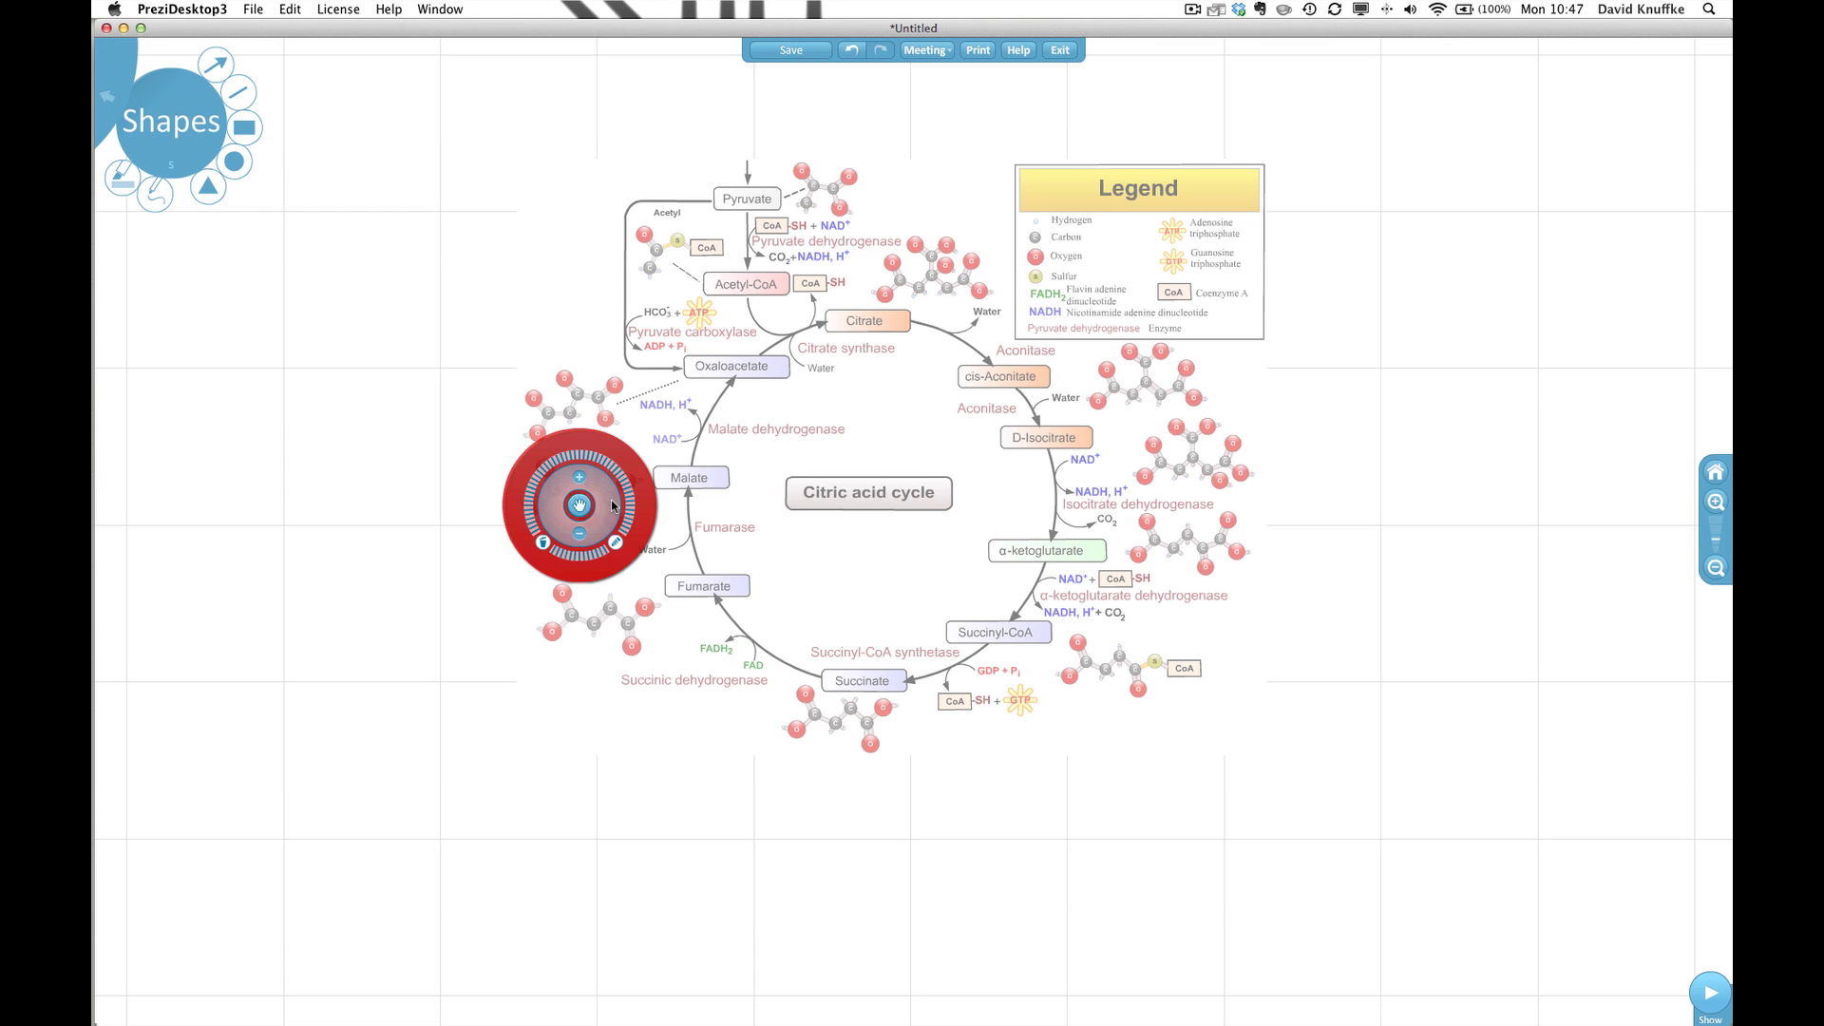
pyautogui.click(438, 378)
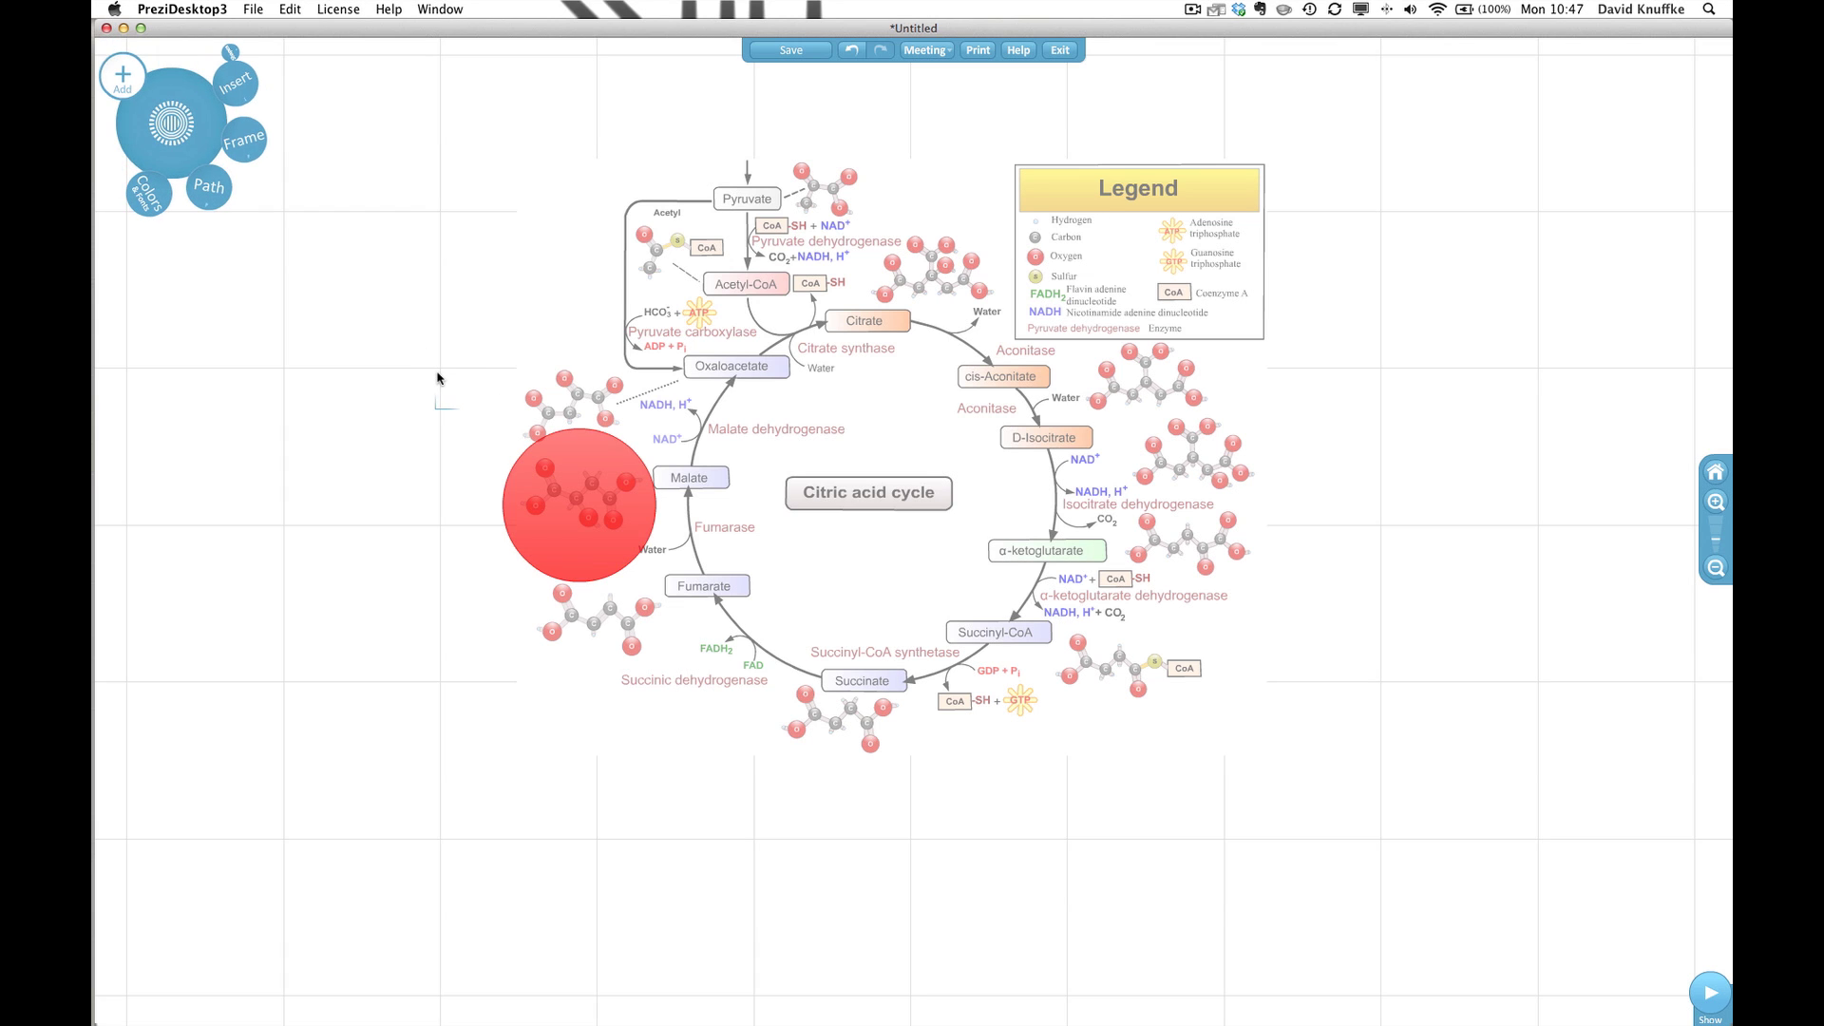
# - Open the theme stylesheet in the Prezi CSS Editor through Colors & Fonts and the Theme Wizard
pyautogui.click(156, 207)
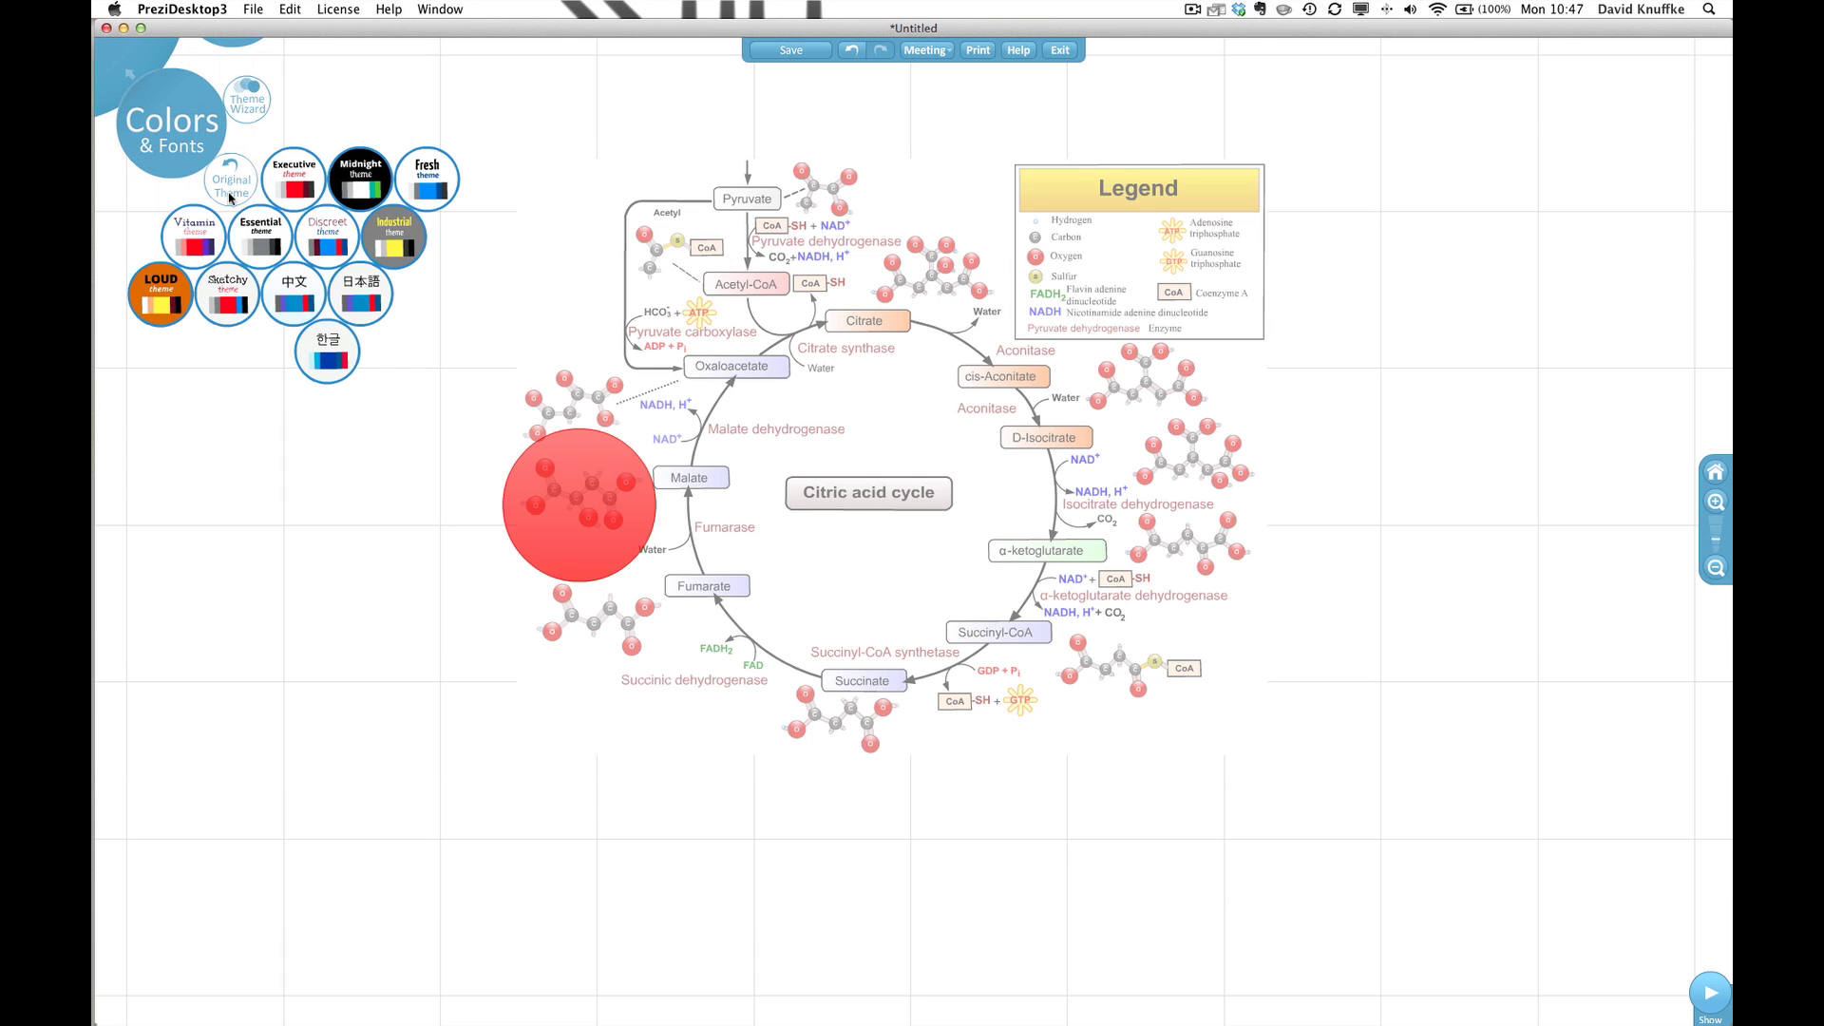
pyautogui.click(249, 104)
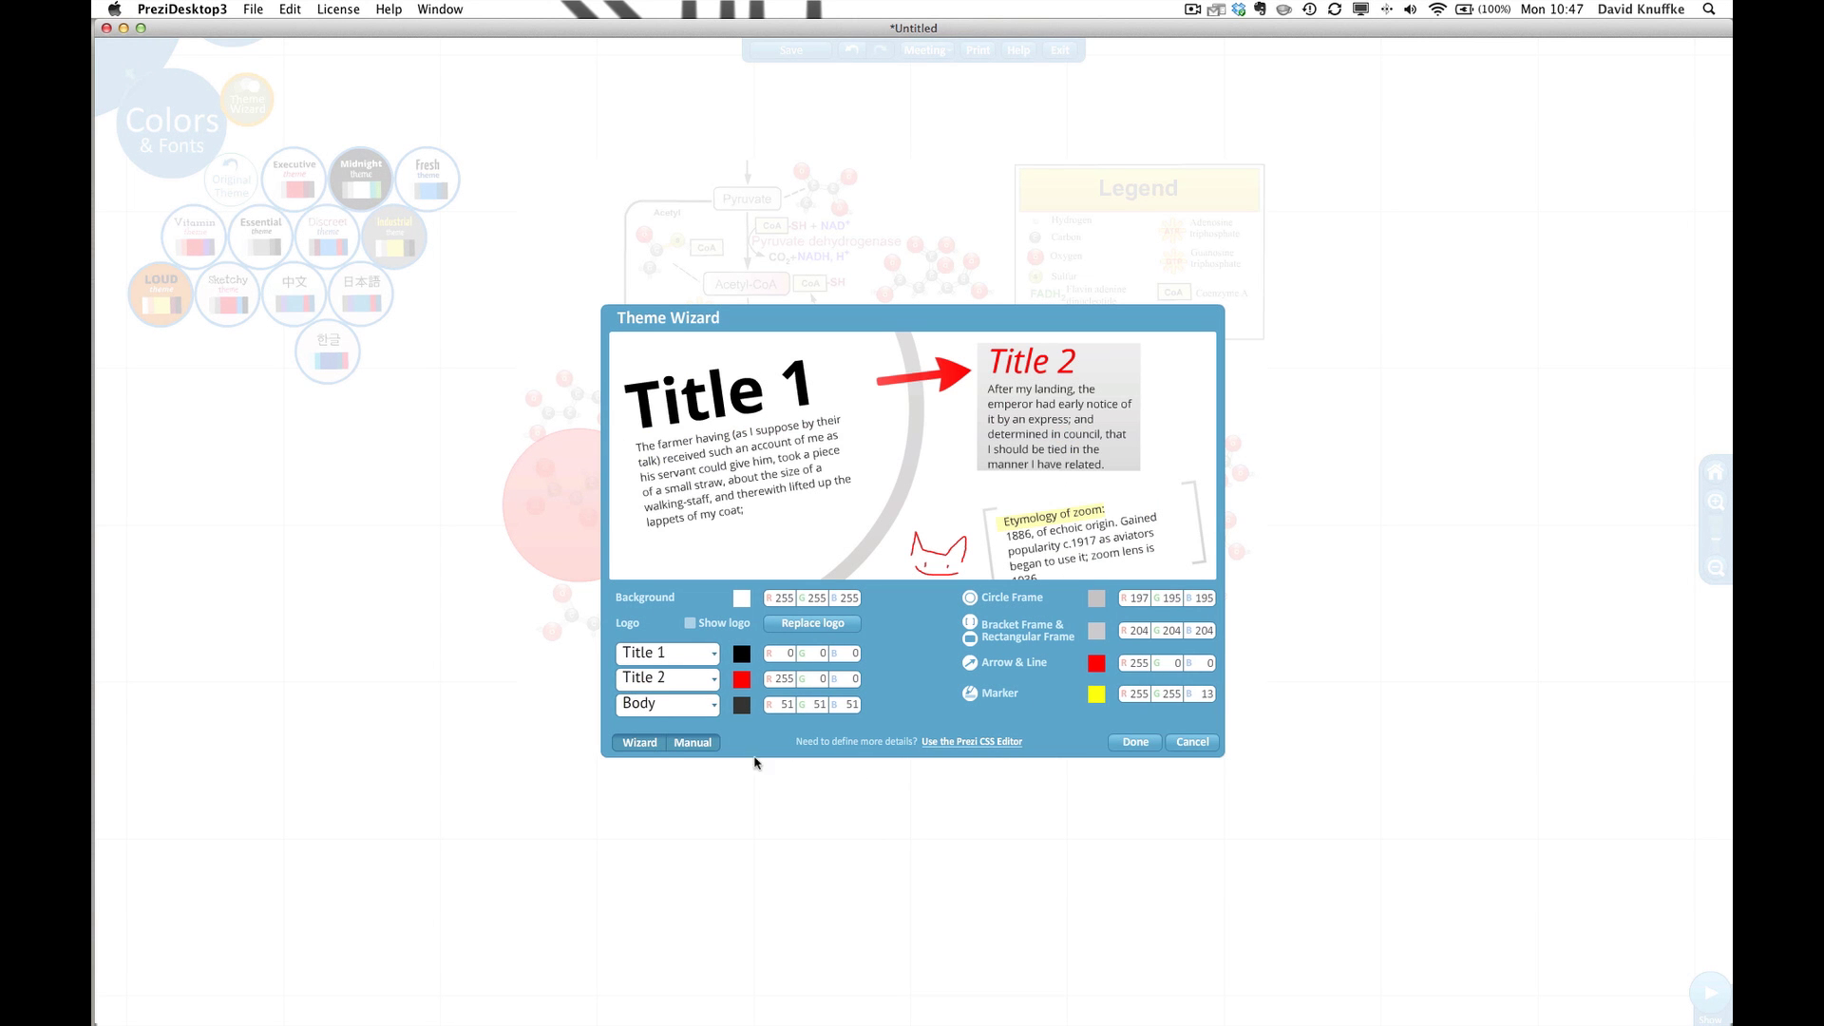
pyautogui.click(644, 744)
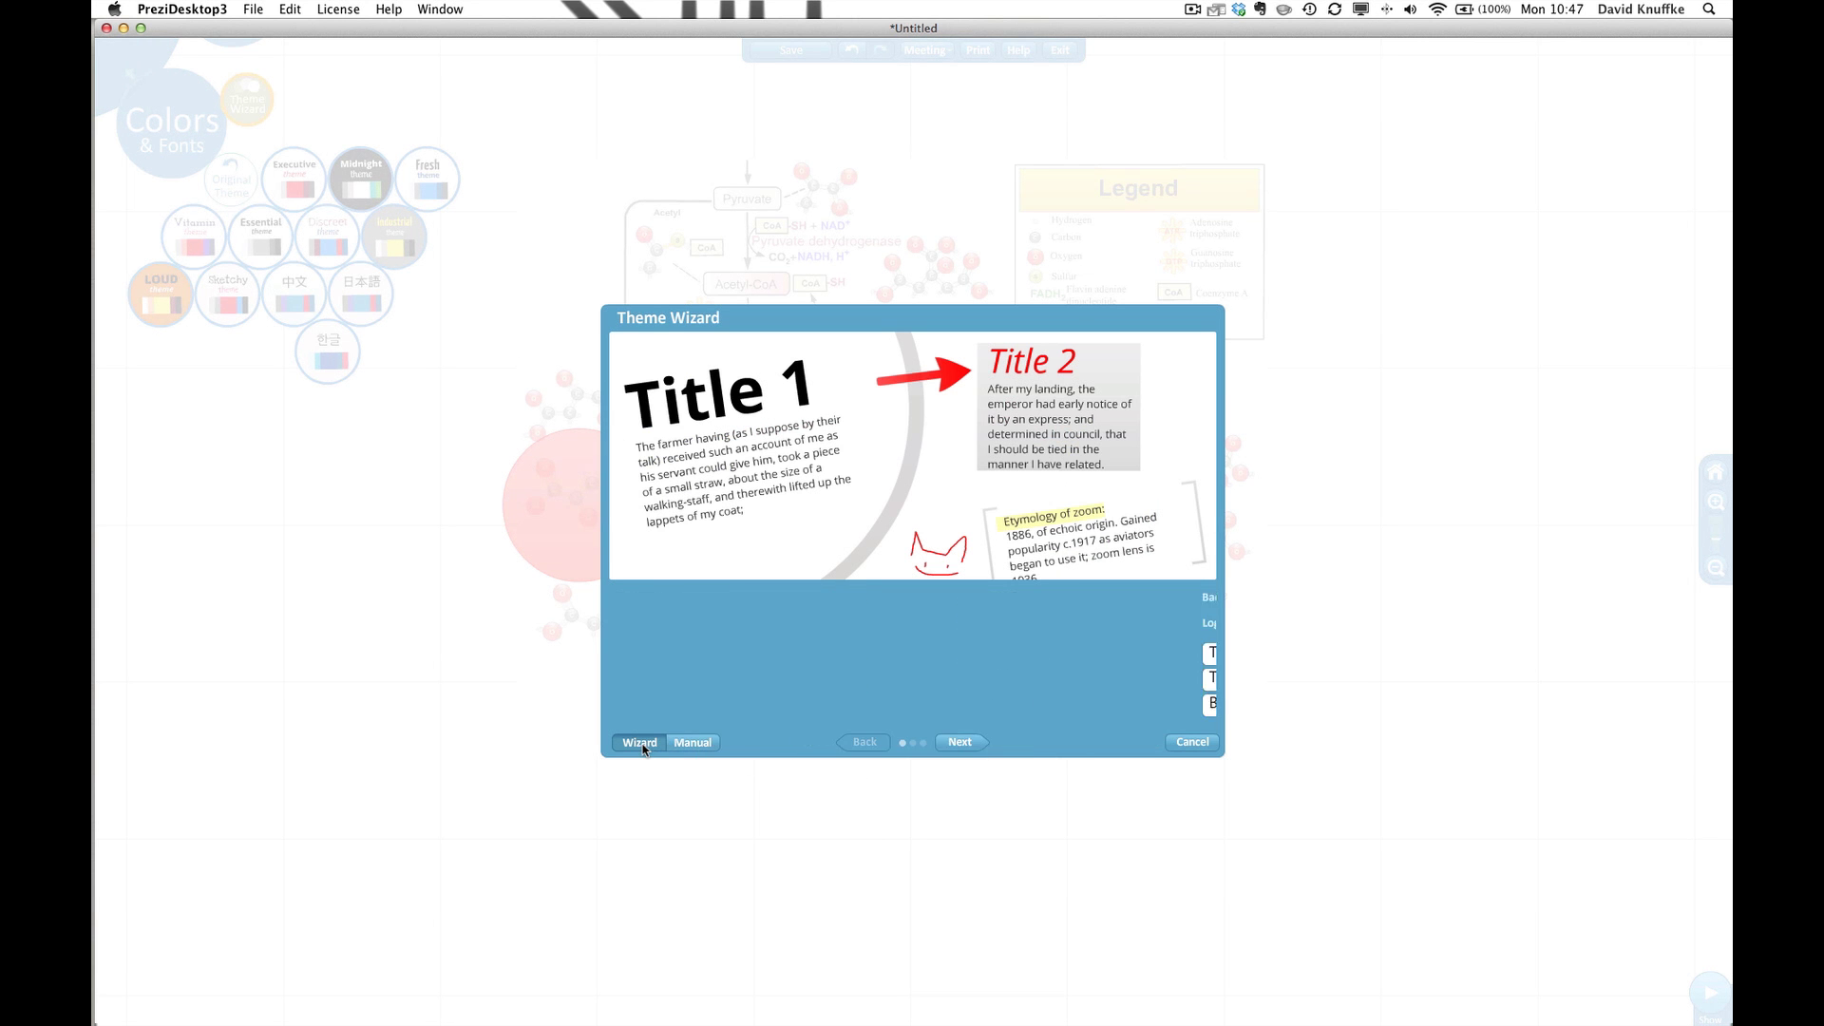
pyautogui.click(691, 743)
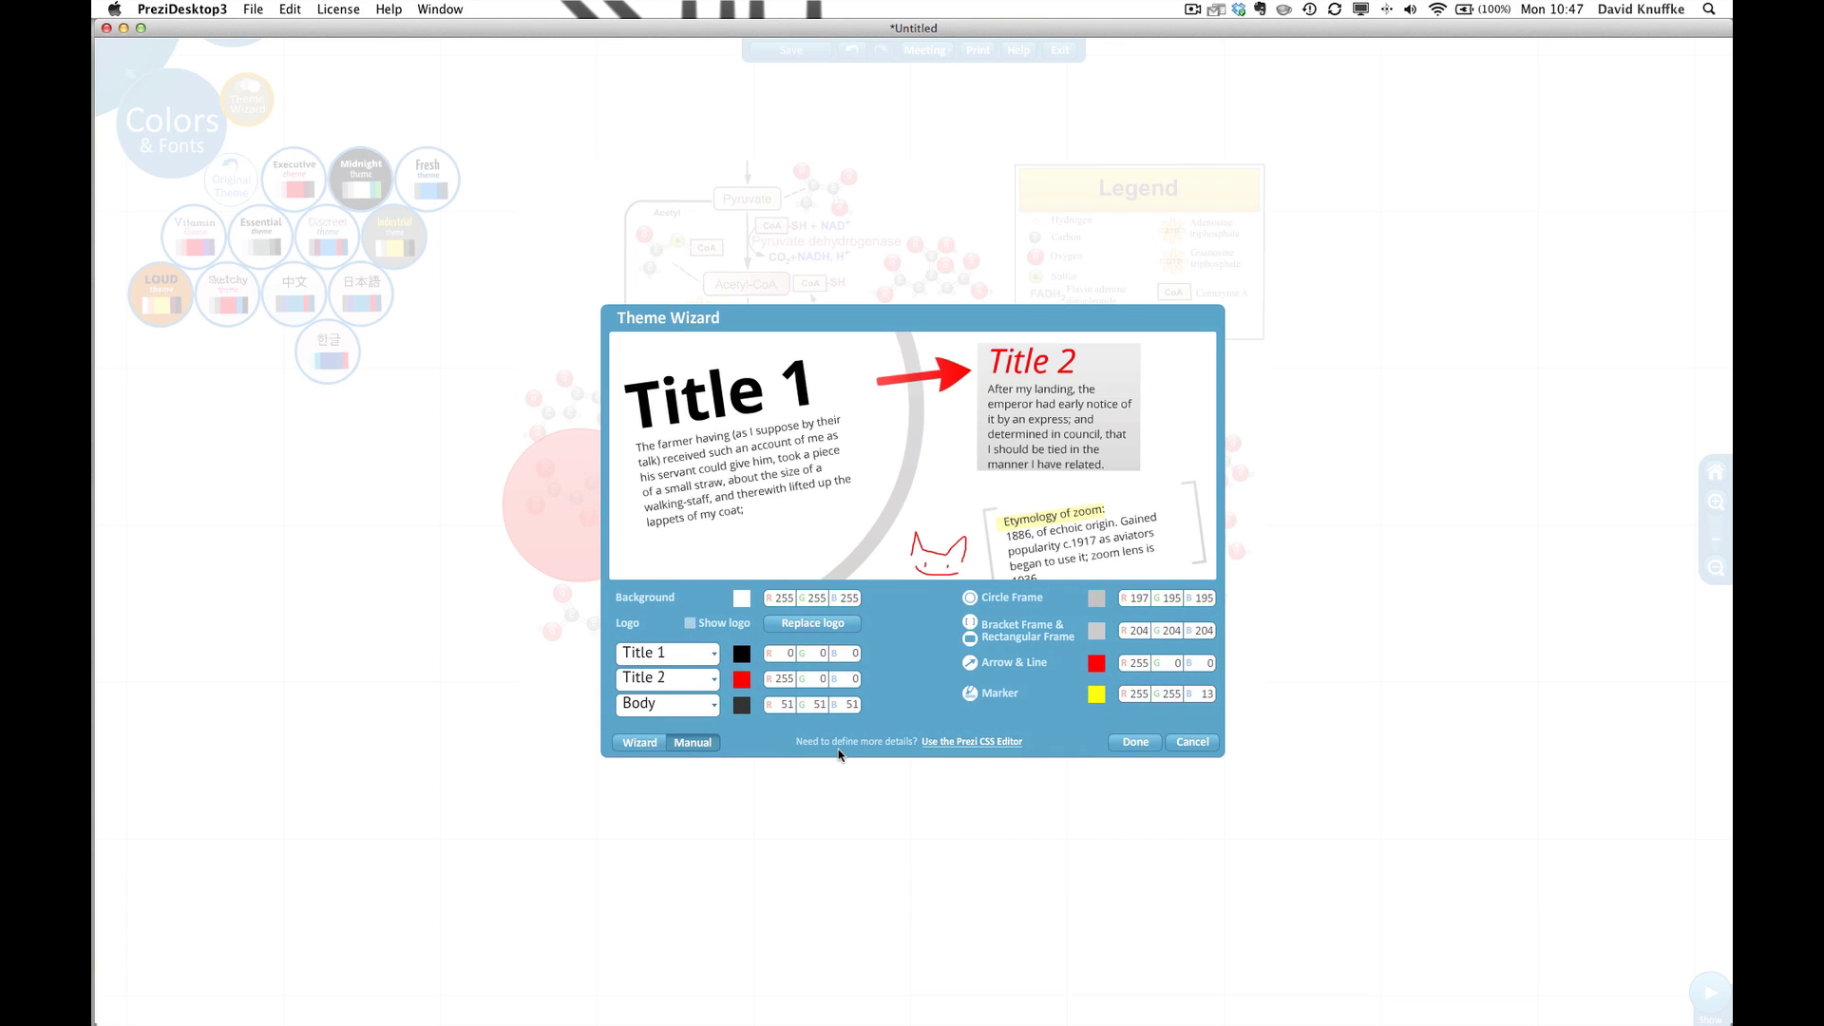
pyautogui.click(950, 748)
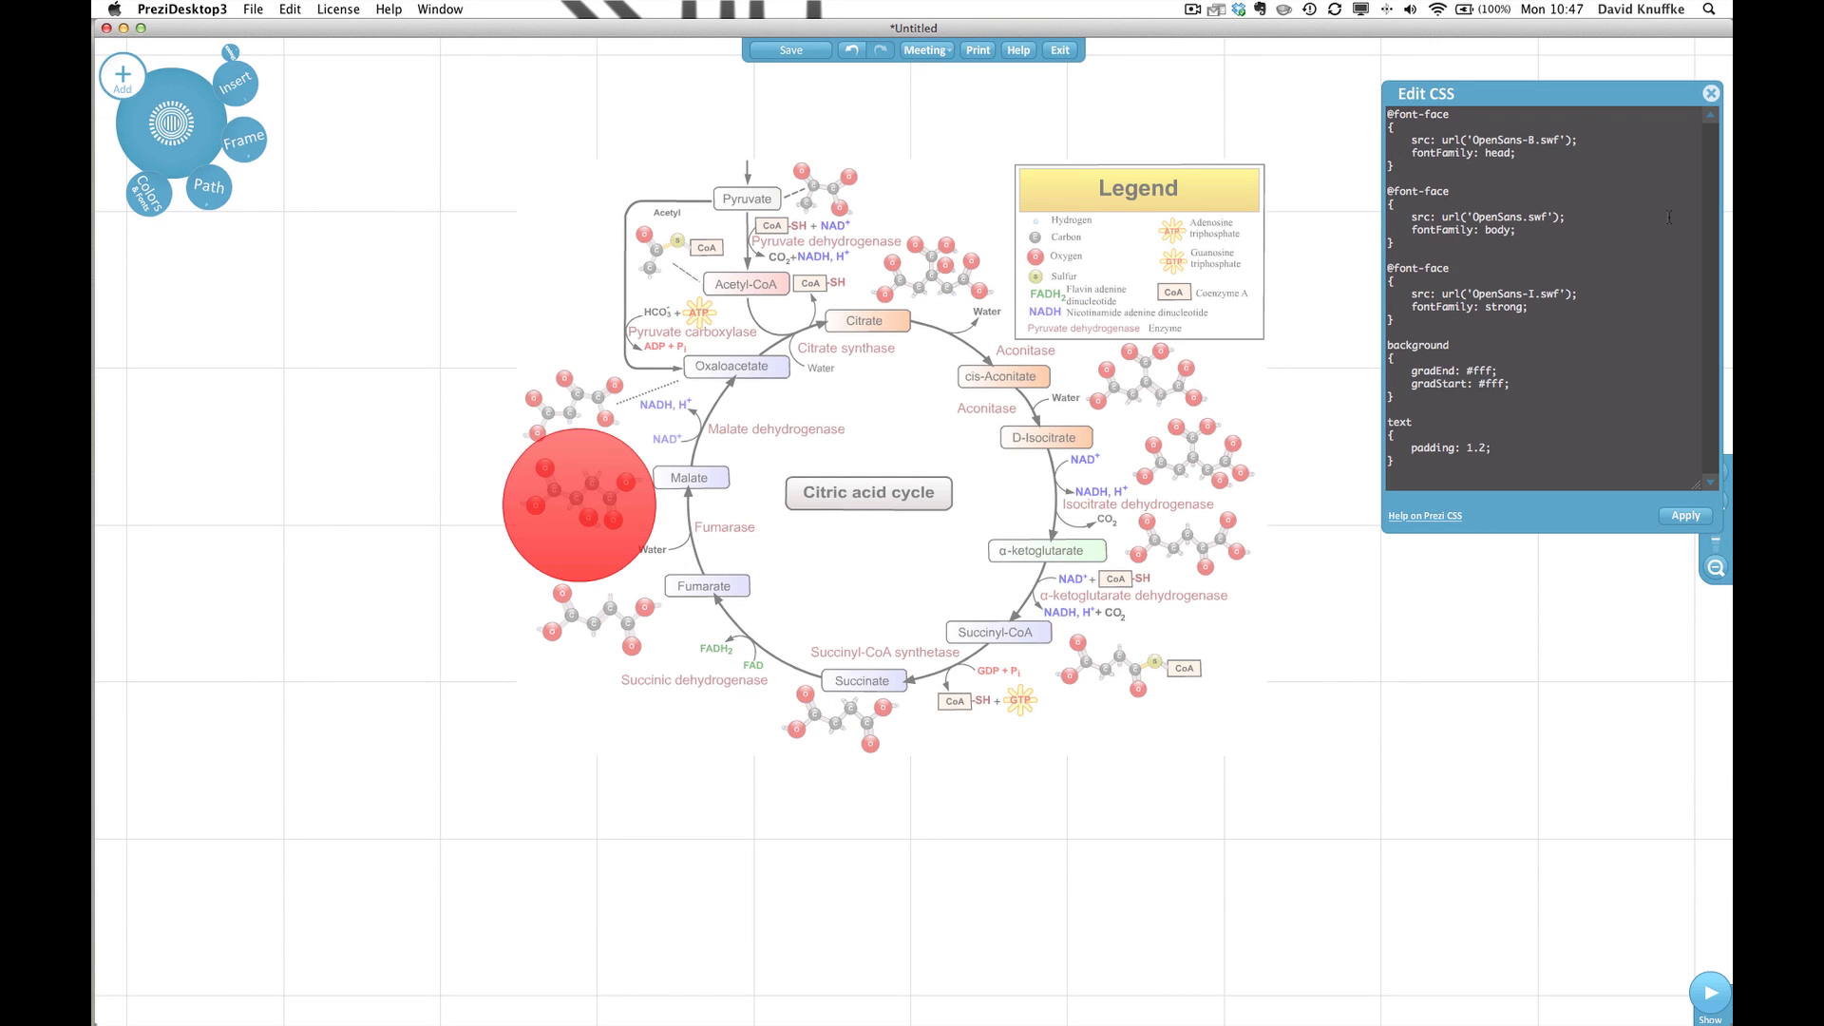
# - Move and enlarge the Edit CSS panel, then scroll to the frame.circle and frame.bracket rules
pyautogui.moveTo(1567, 101); pyautogui.dragTo(1471, 59)
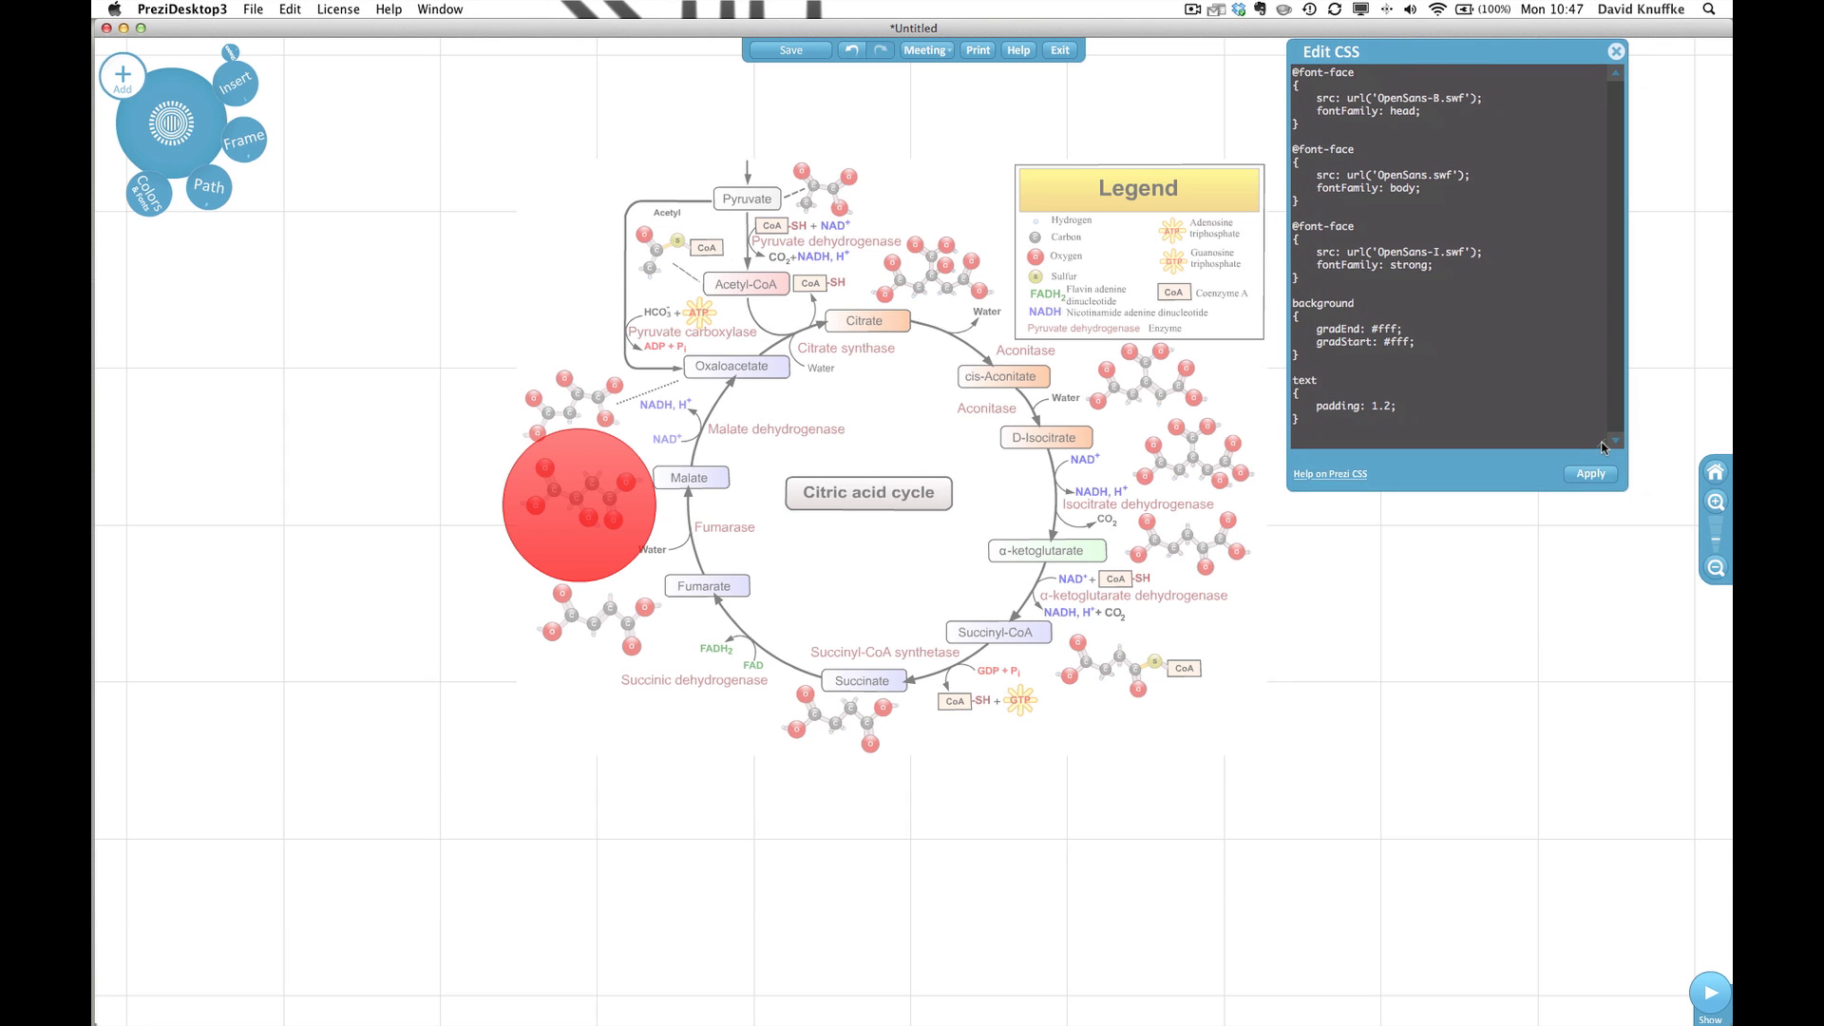
pyautogui.moveTo(1597, 444); pyautogui.dragTo(1694, 950)
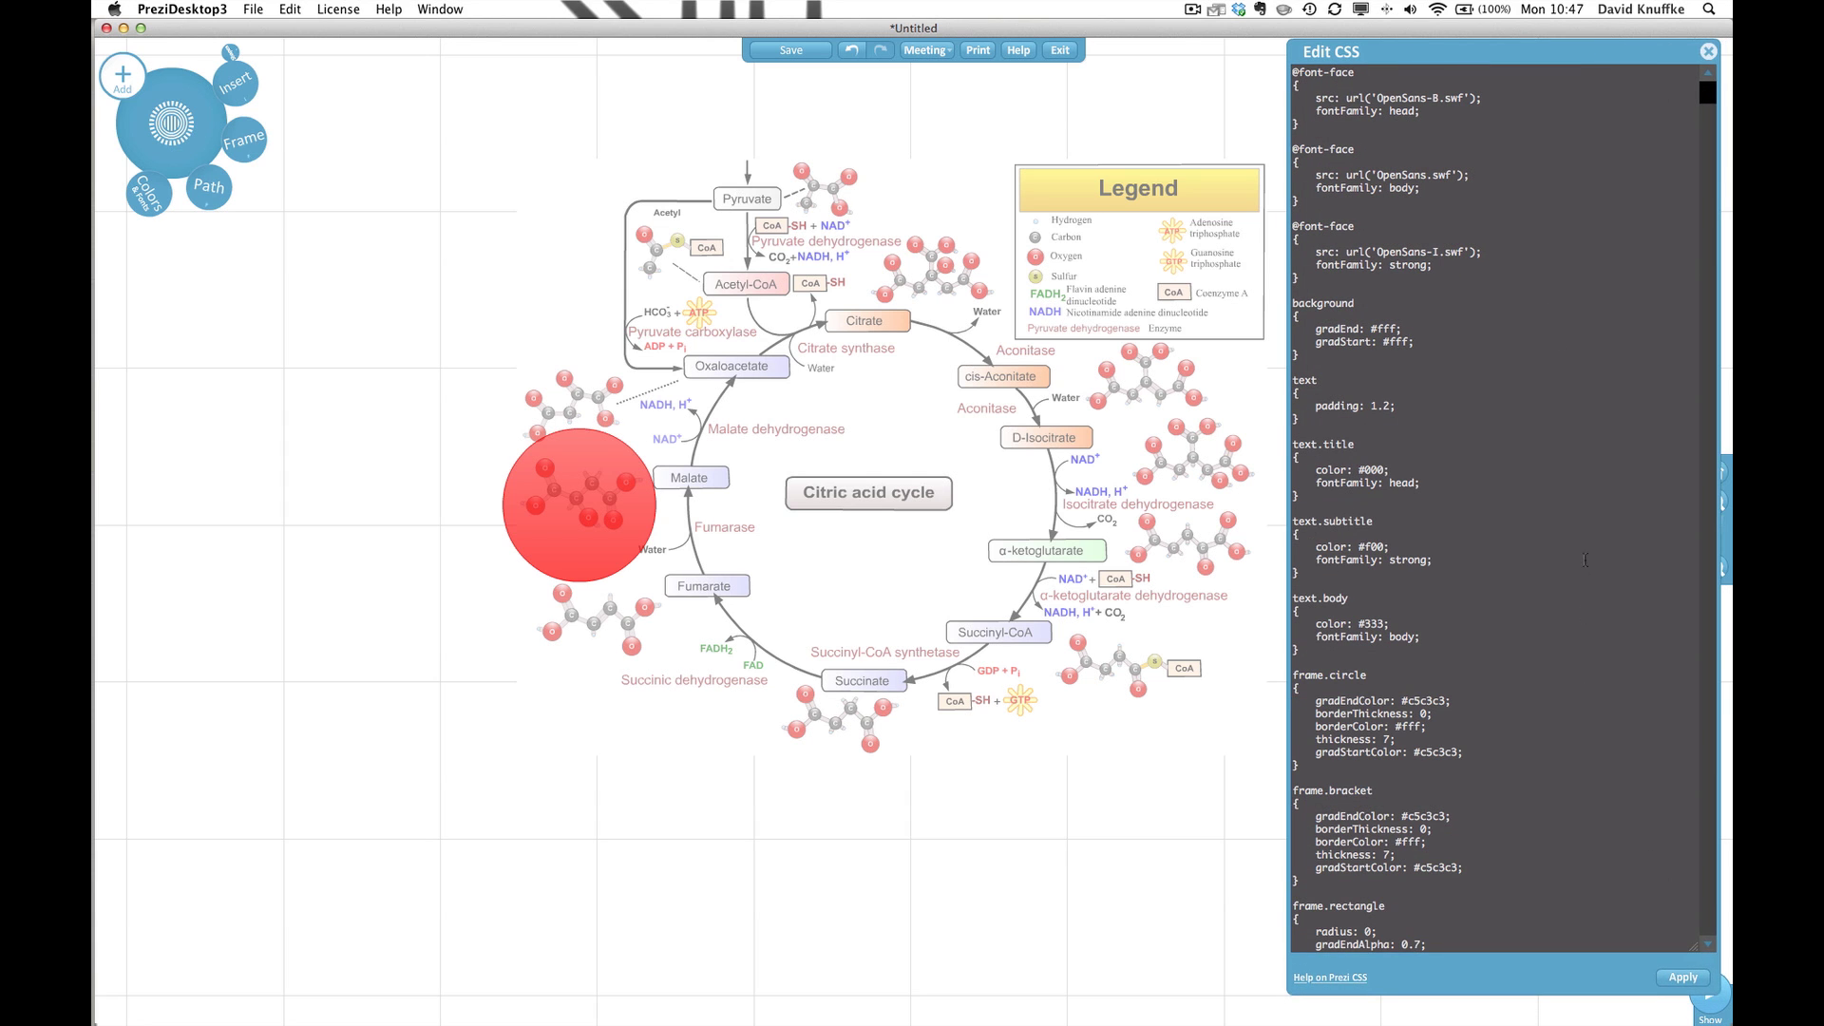
pyautogui.scroll(-3, 1540, 511)
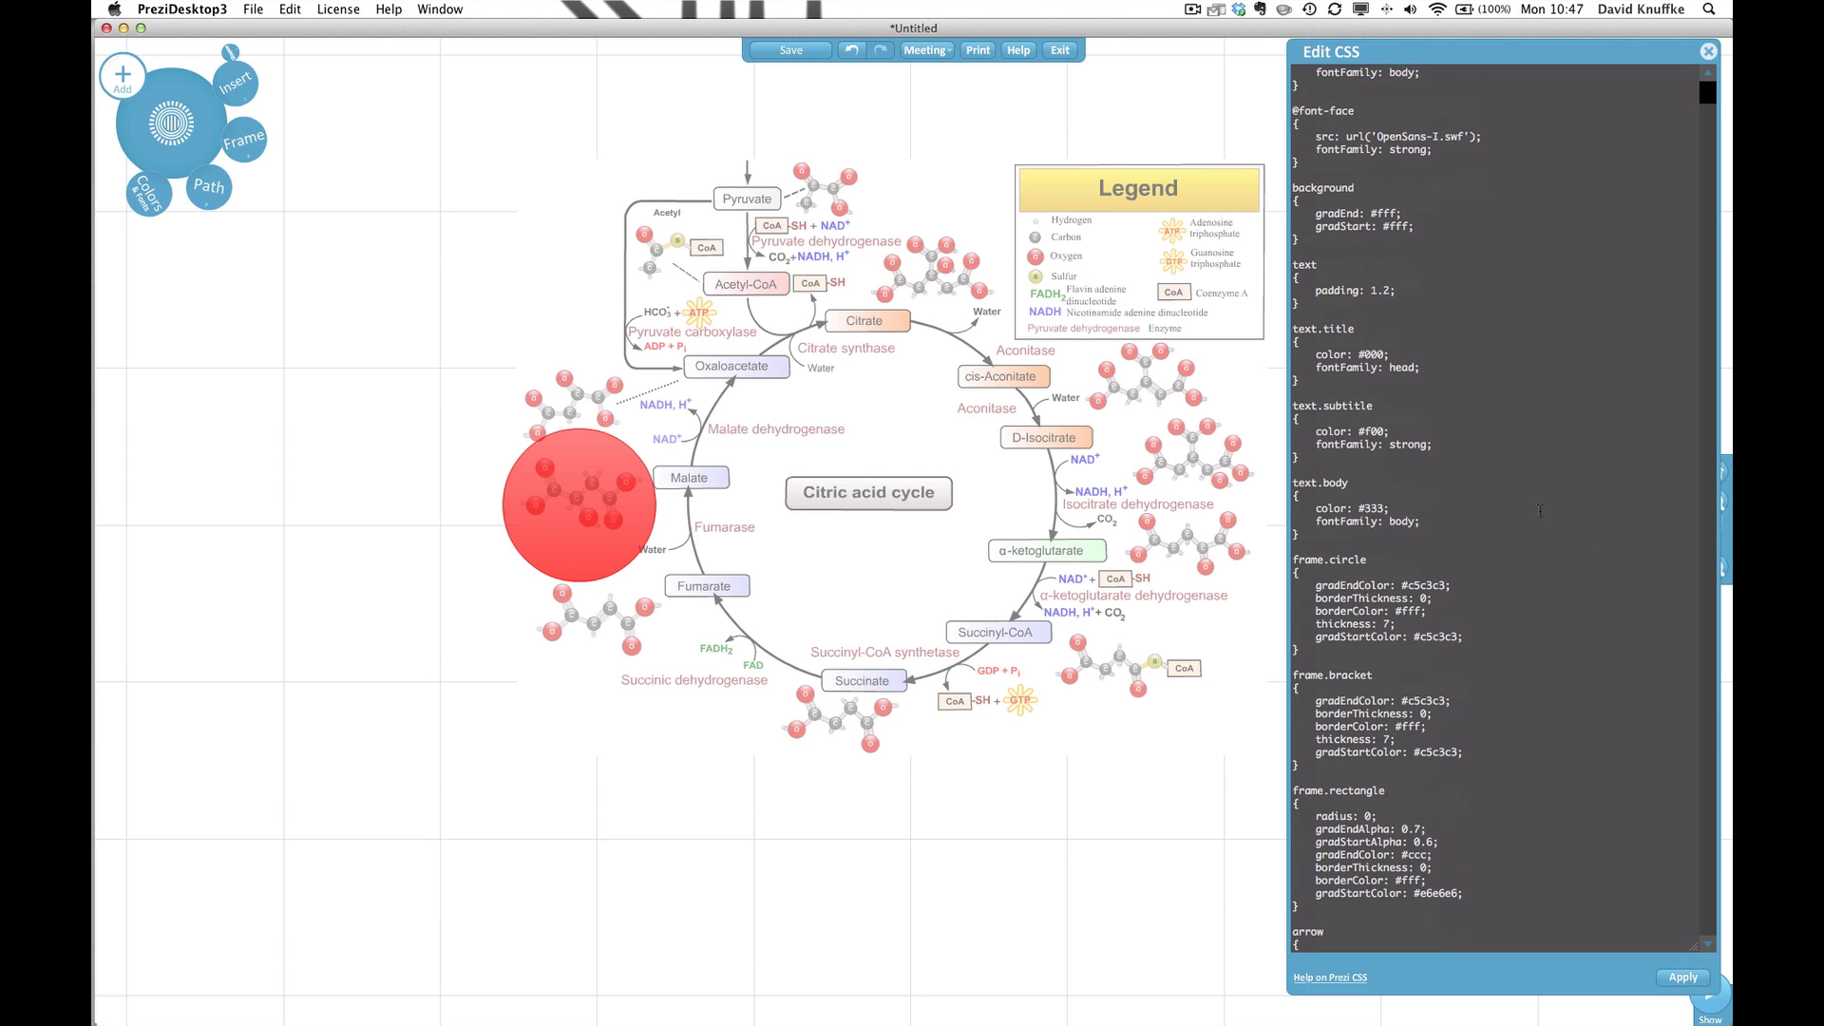
pyautogui.scroll(-2, 1540, 511)
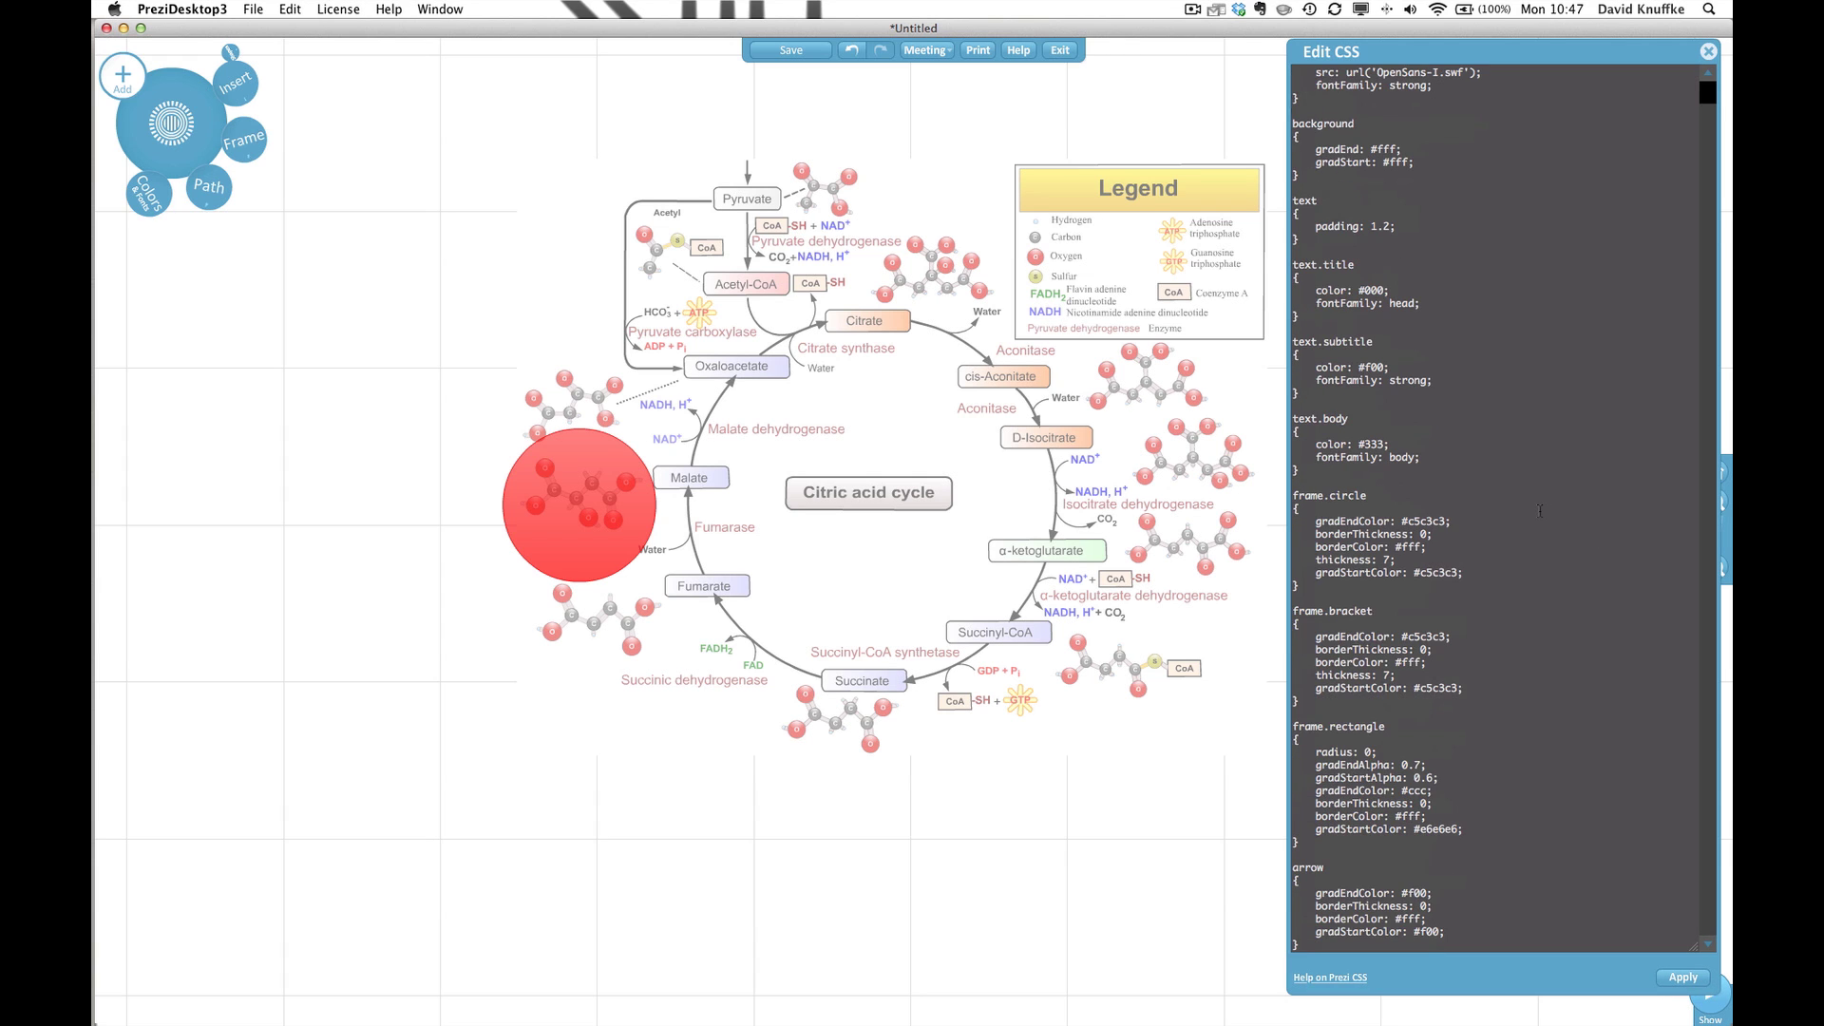
pyautogui.scroll(-5, 1540, 510)
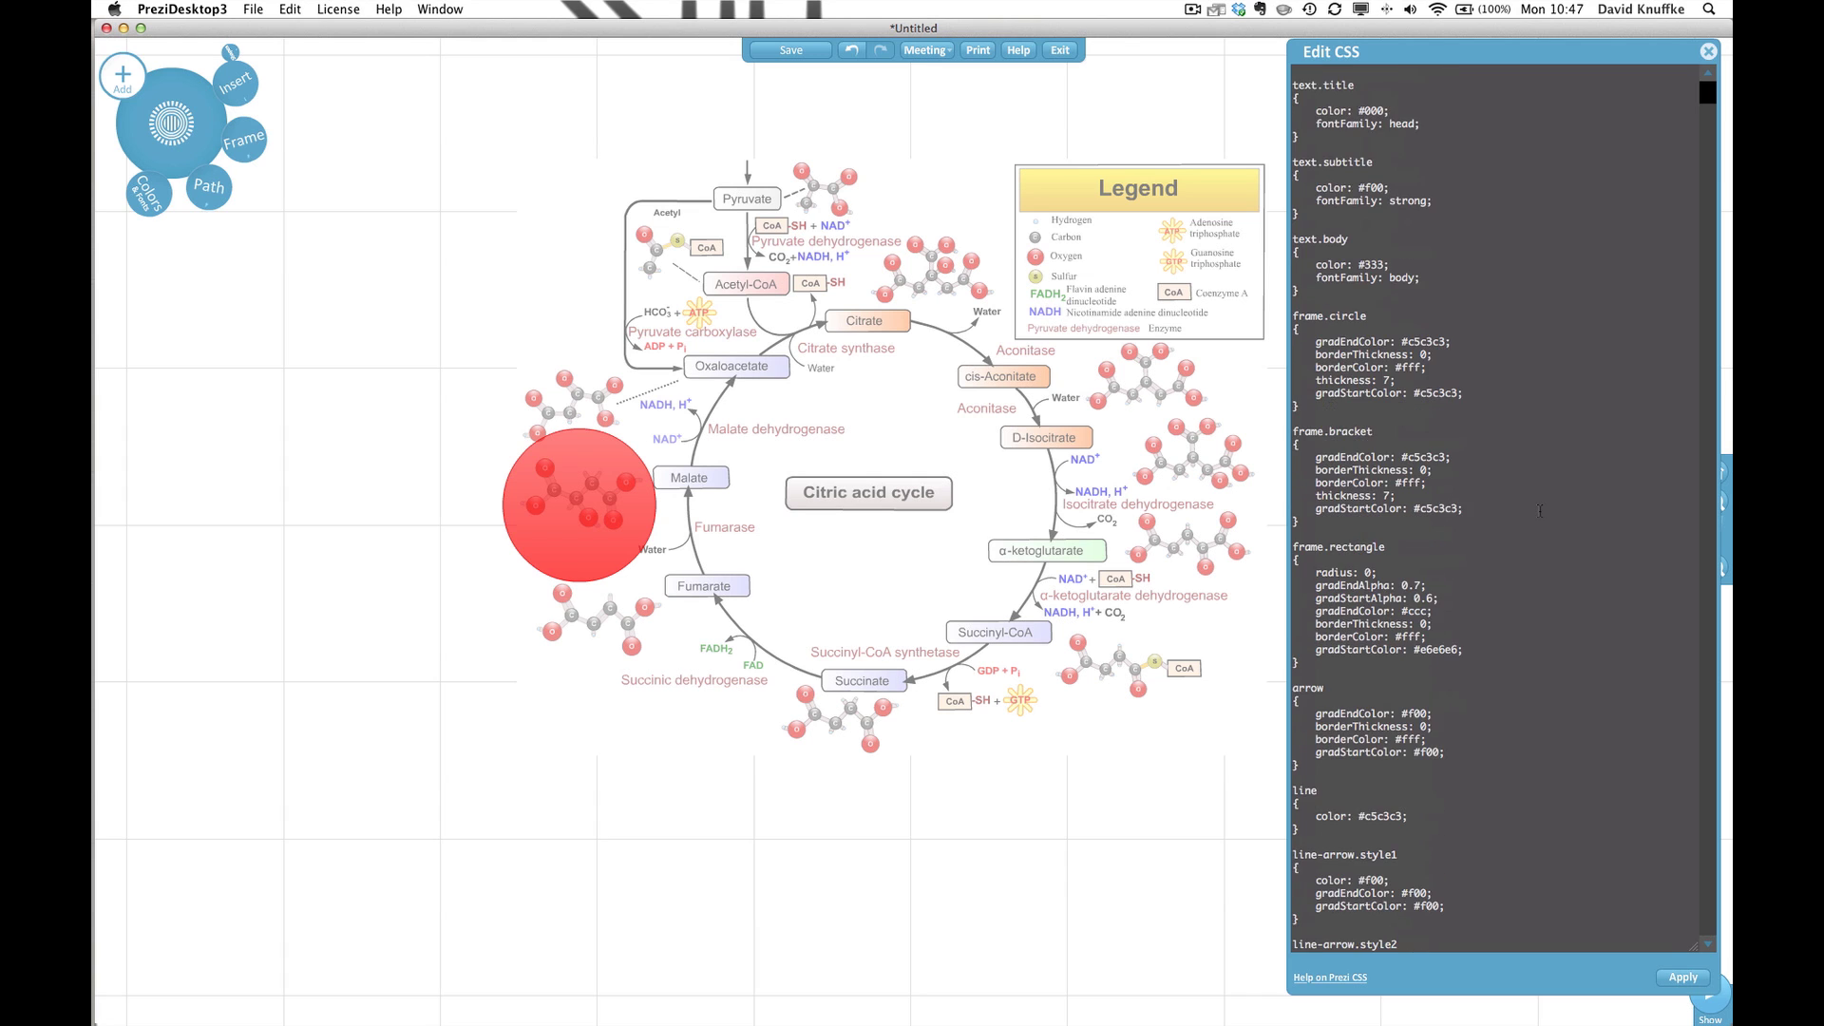
pyautogui.scroll(-2, 1540, 510)
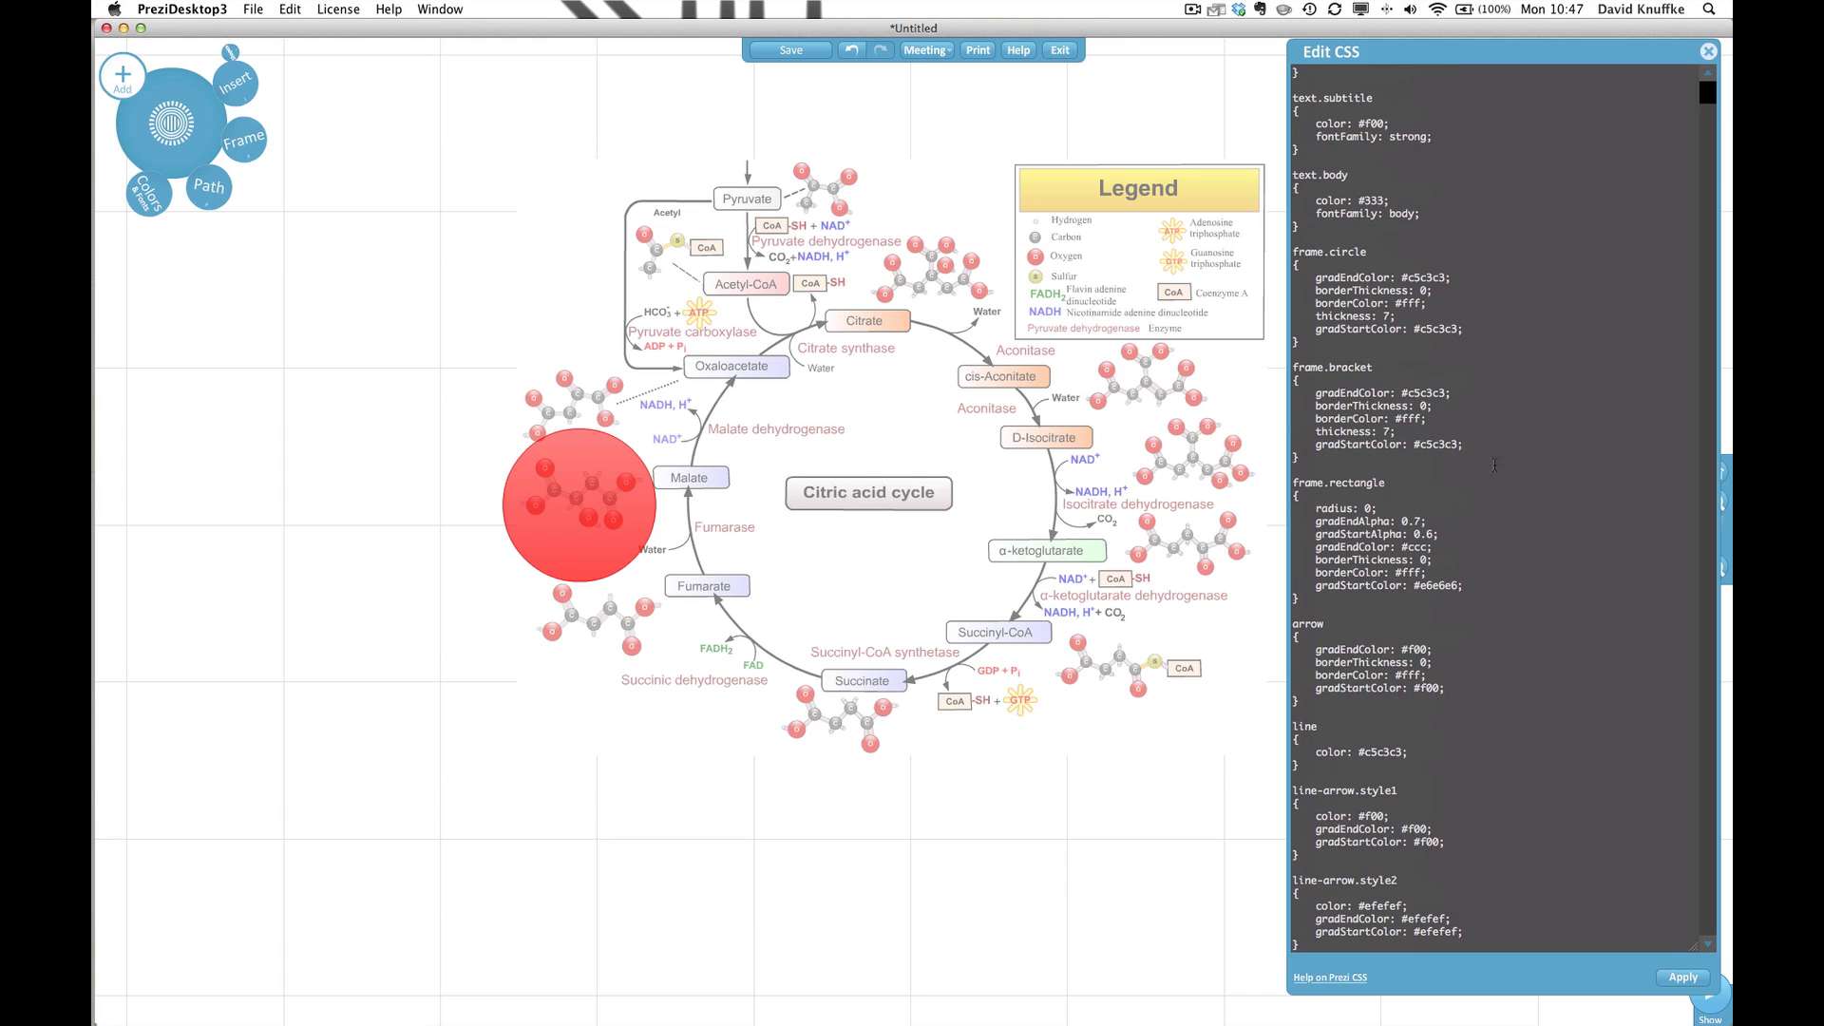
pyautogui.scroll(12, 1479, 419)
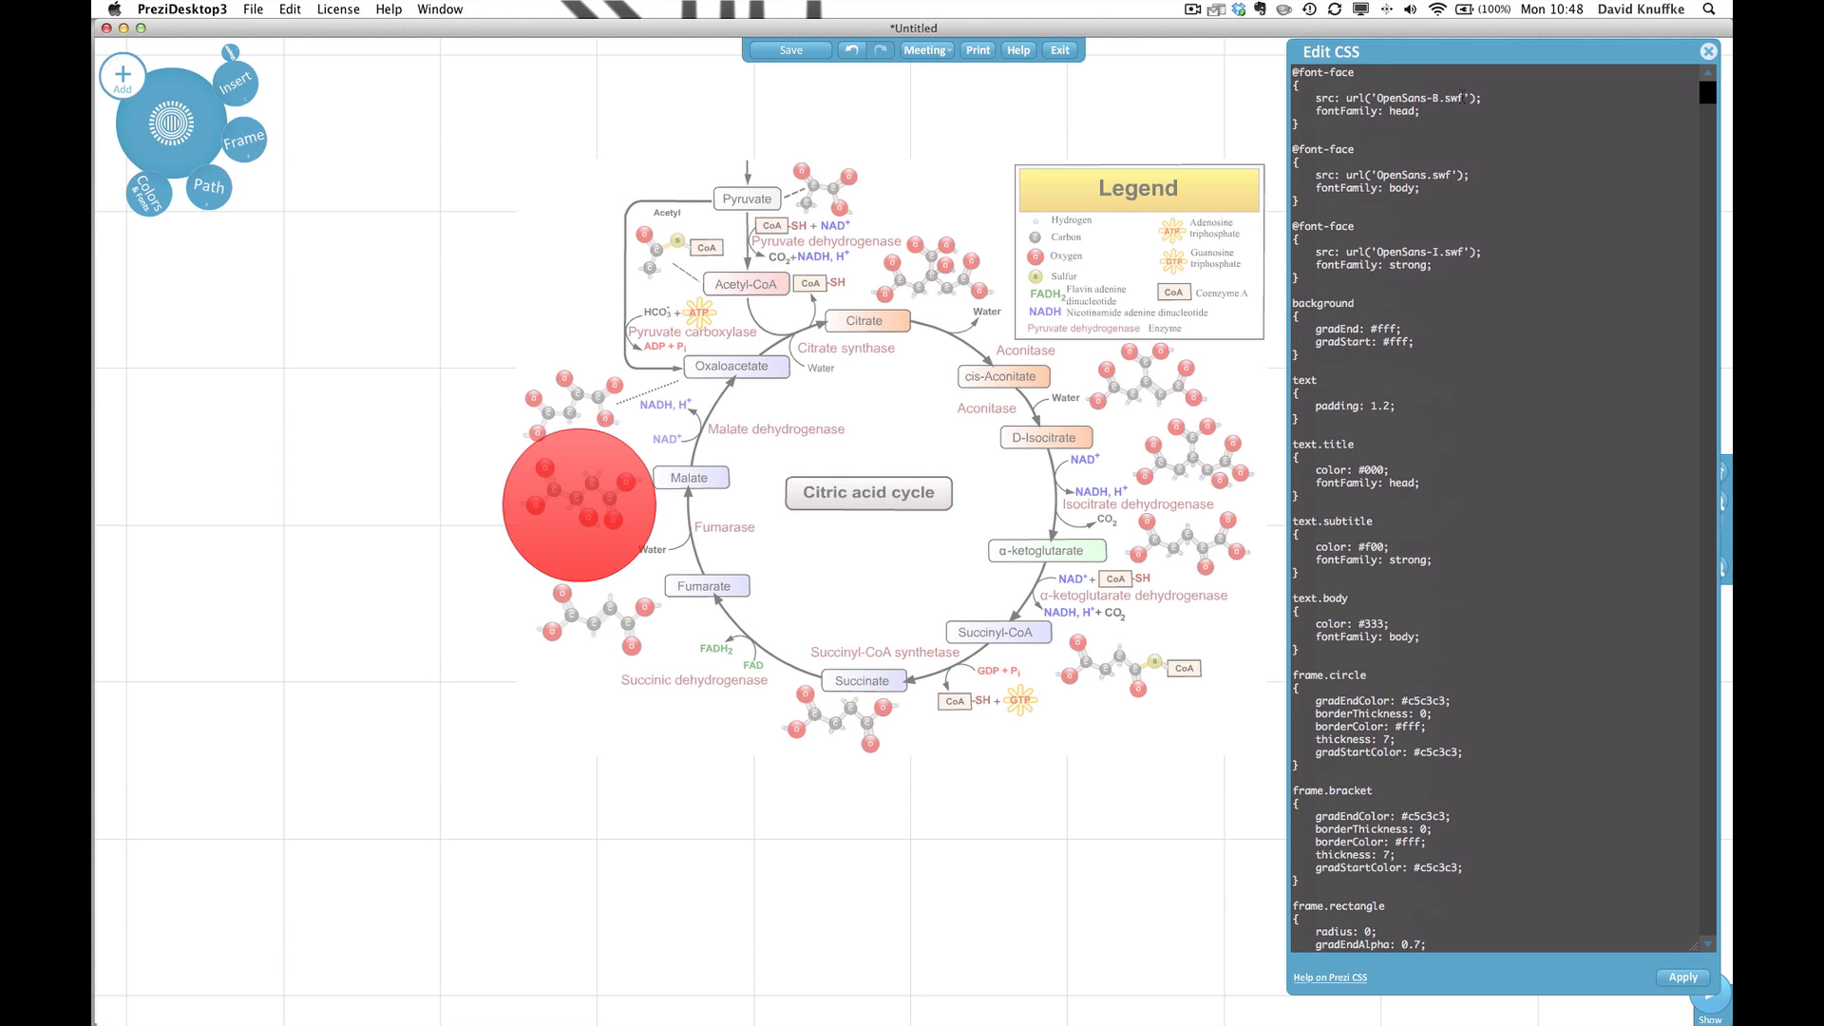
# - Scroll the stylesheet down to the circle rule and shape.style1 through shape.style5
pyautogui.scroll(-10, 1416, 174)
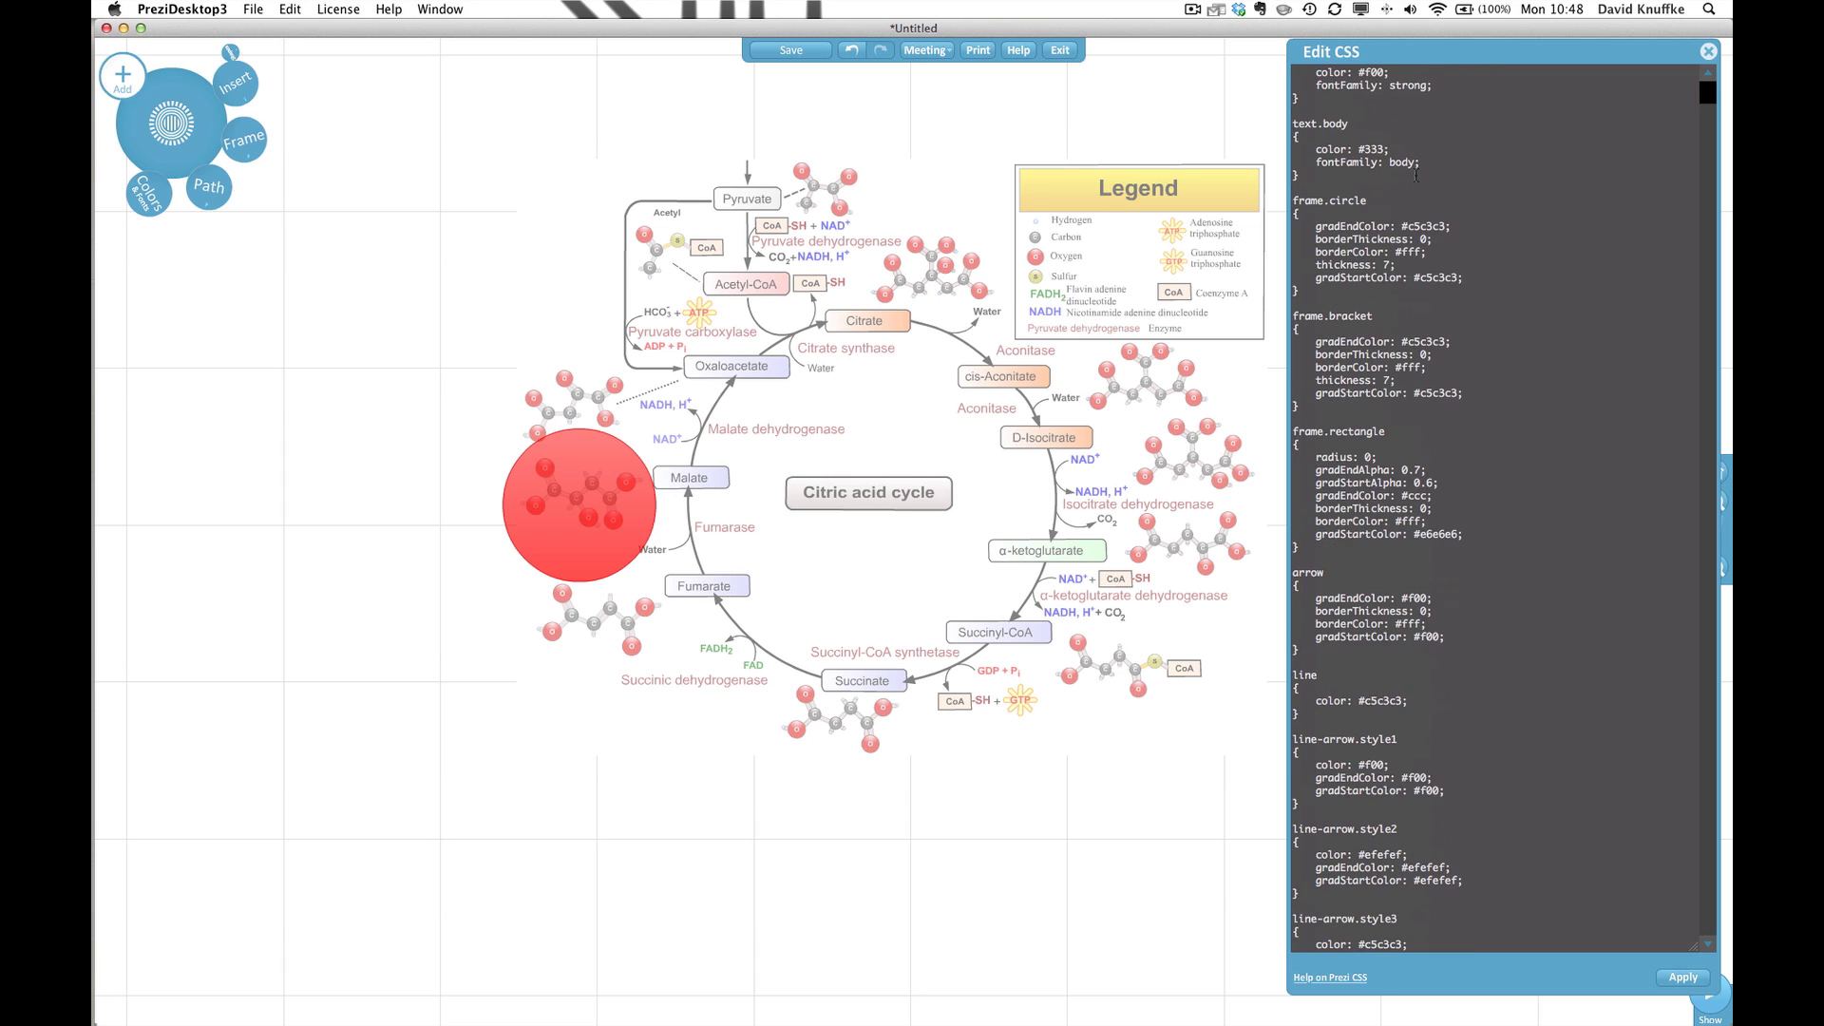
pyautogui.scroll(-1, 1415, 175)
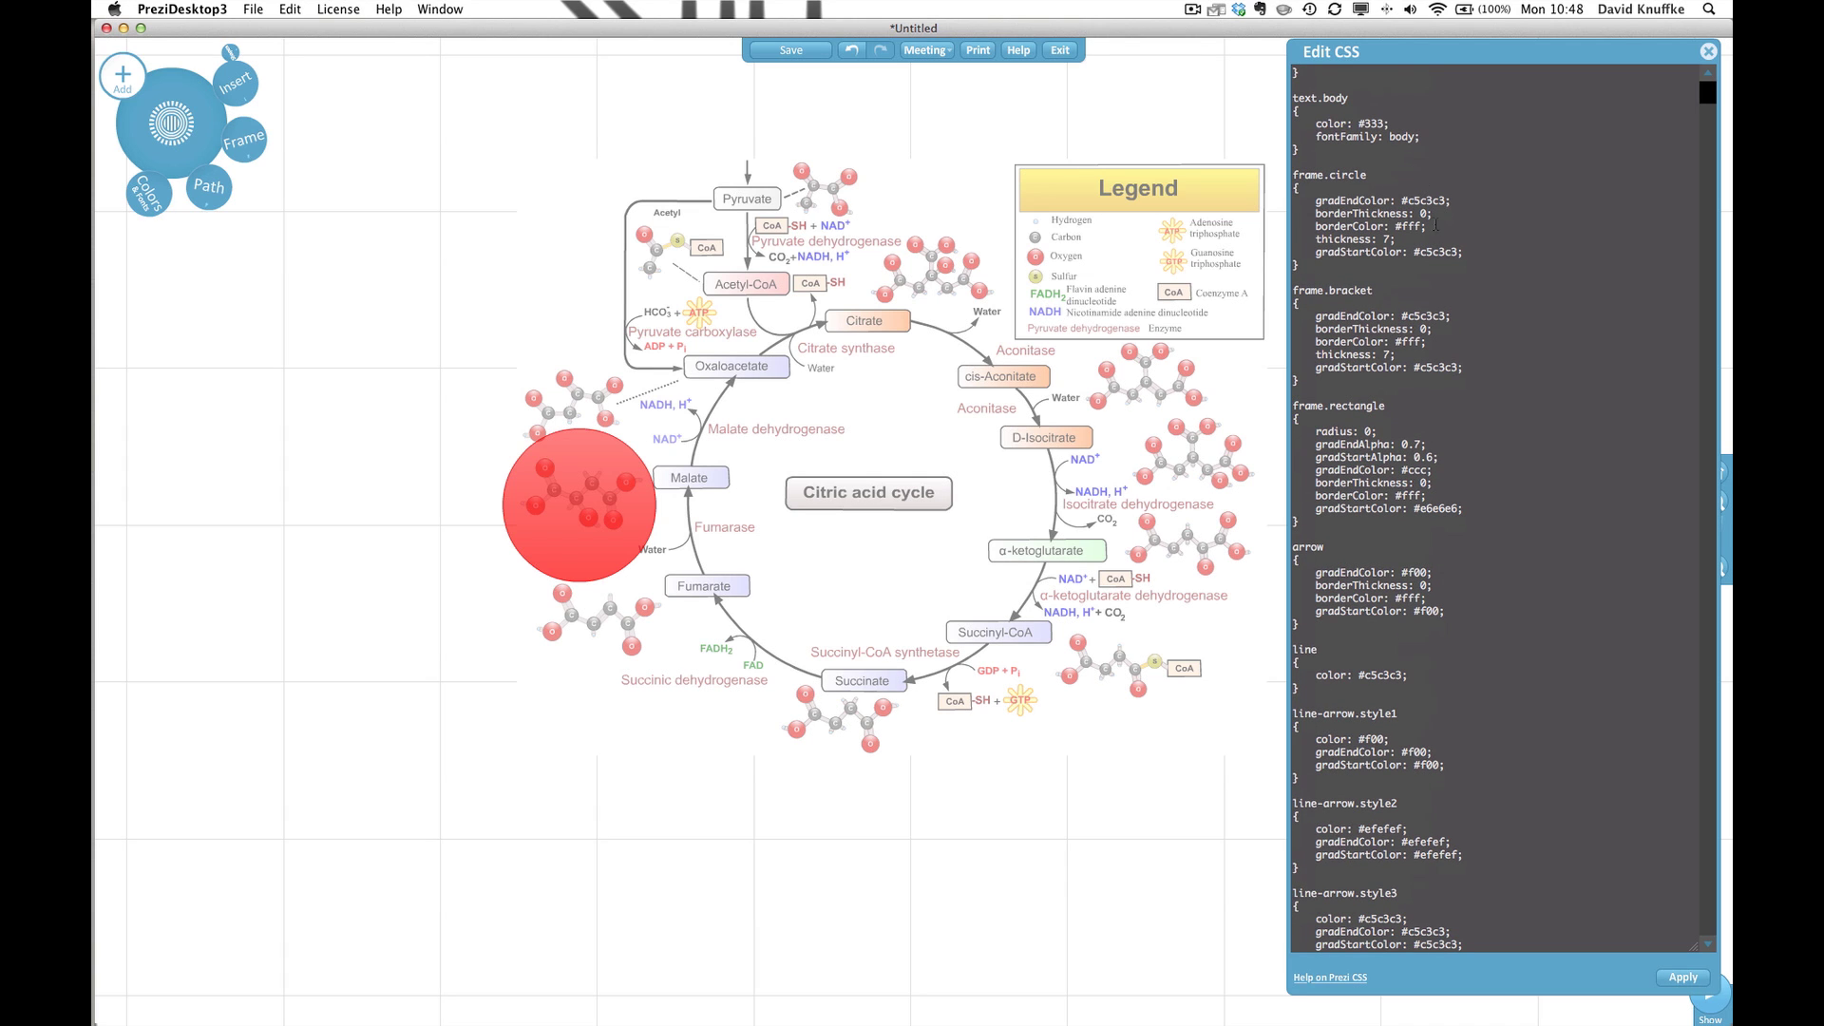
pyautogui.scroll(-8, 1419, 269)
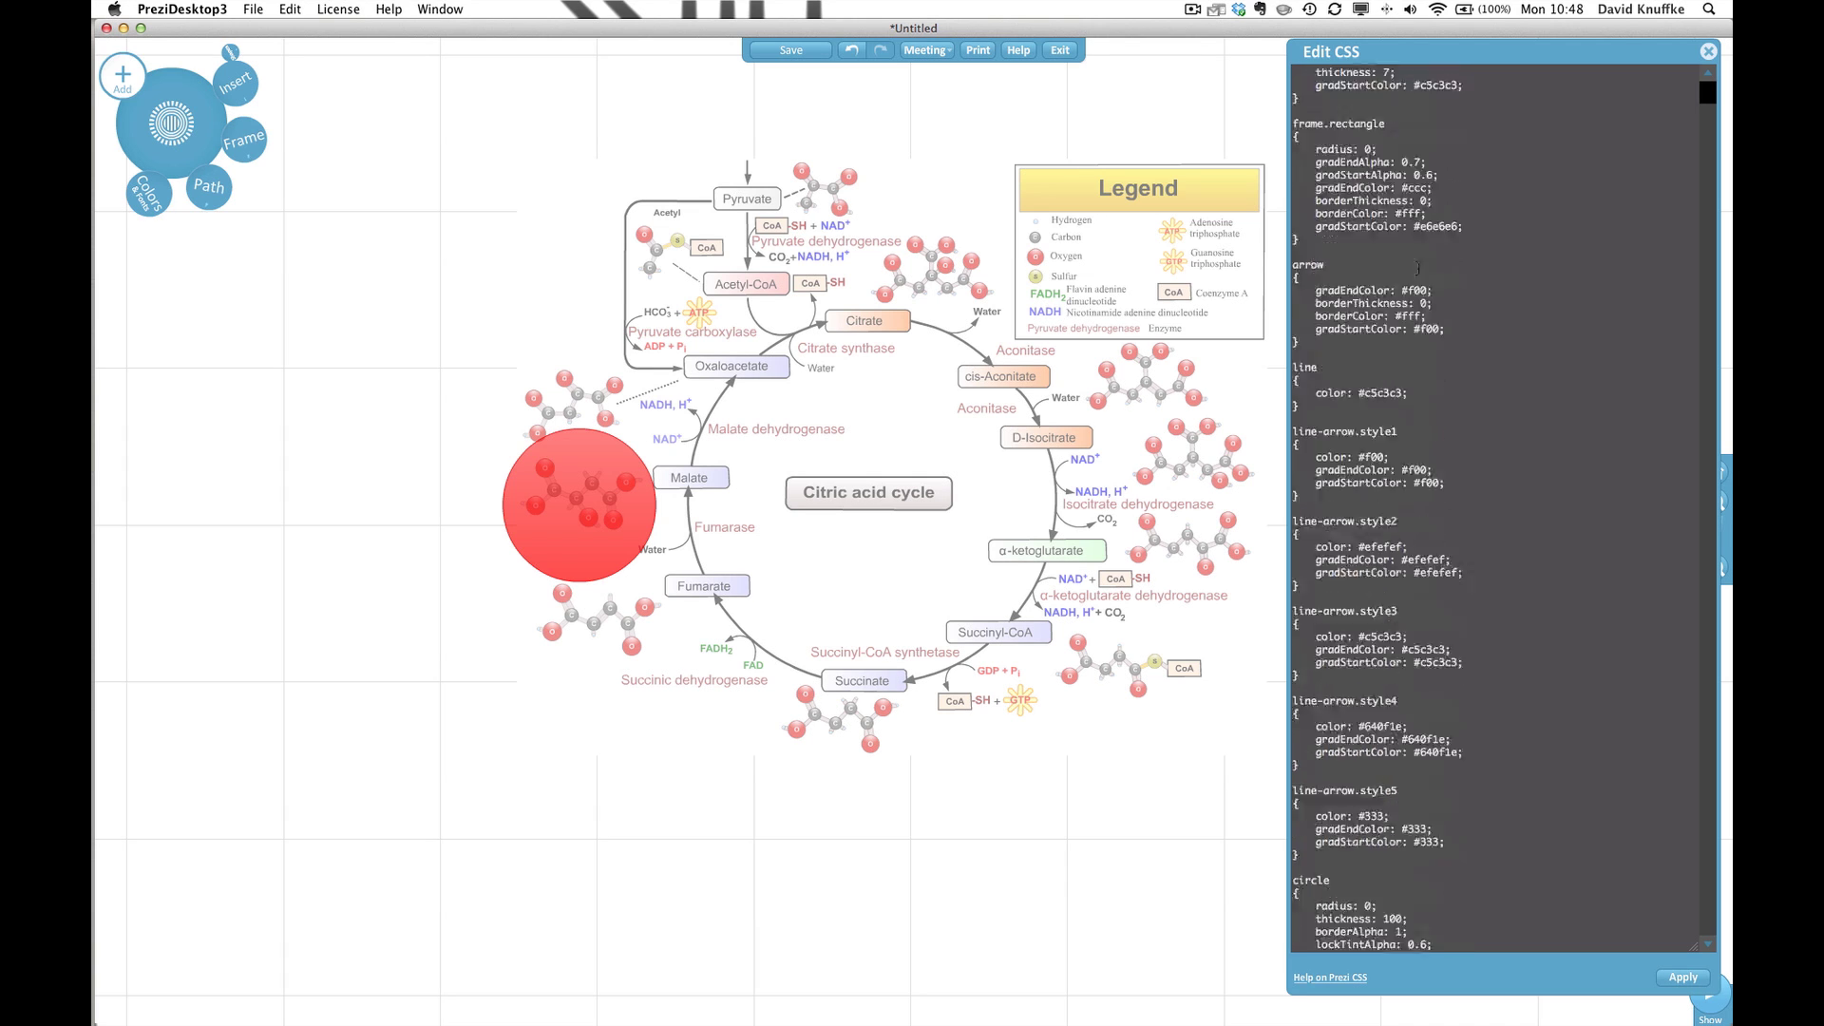
pyautogui.scroll(-2, 1418, 269)
pyautogui.scroll(-11, 1419, 269)
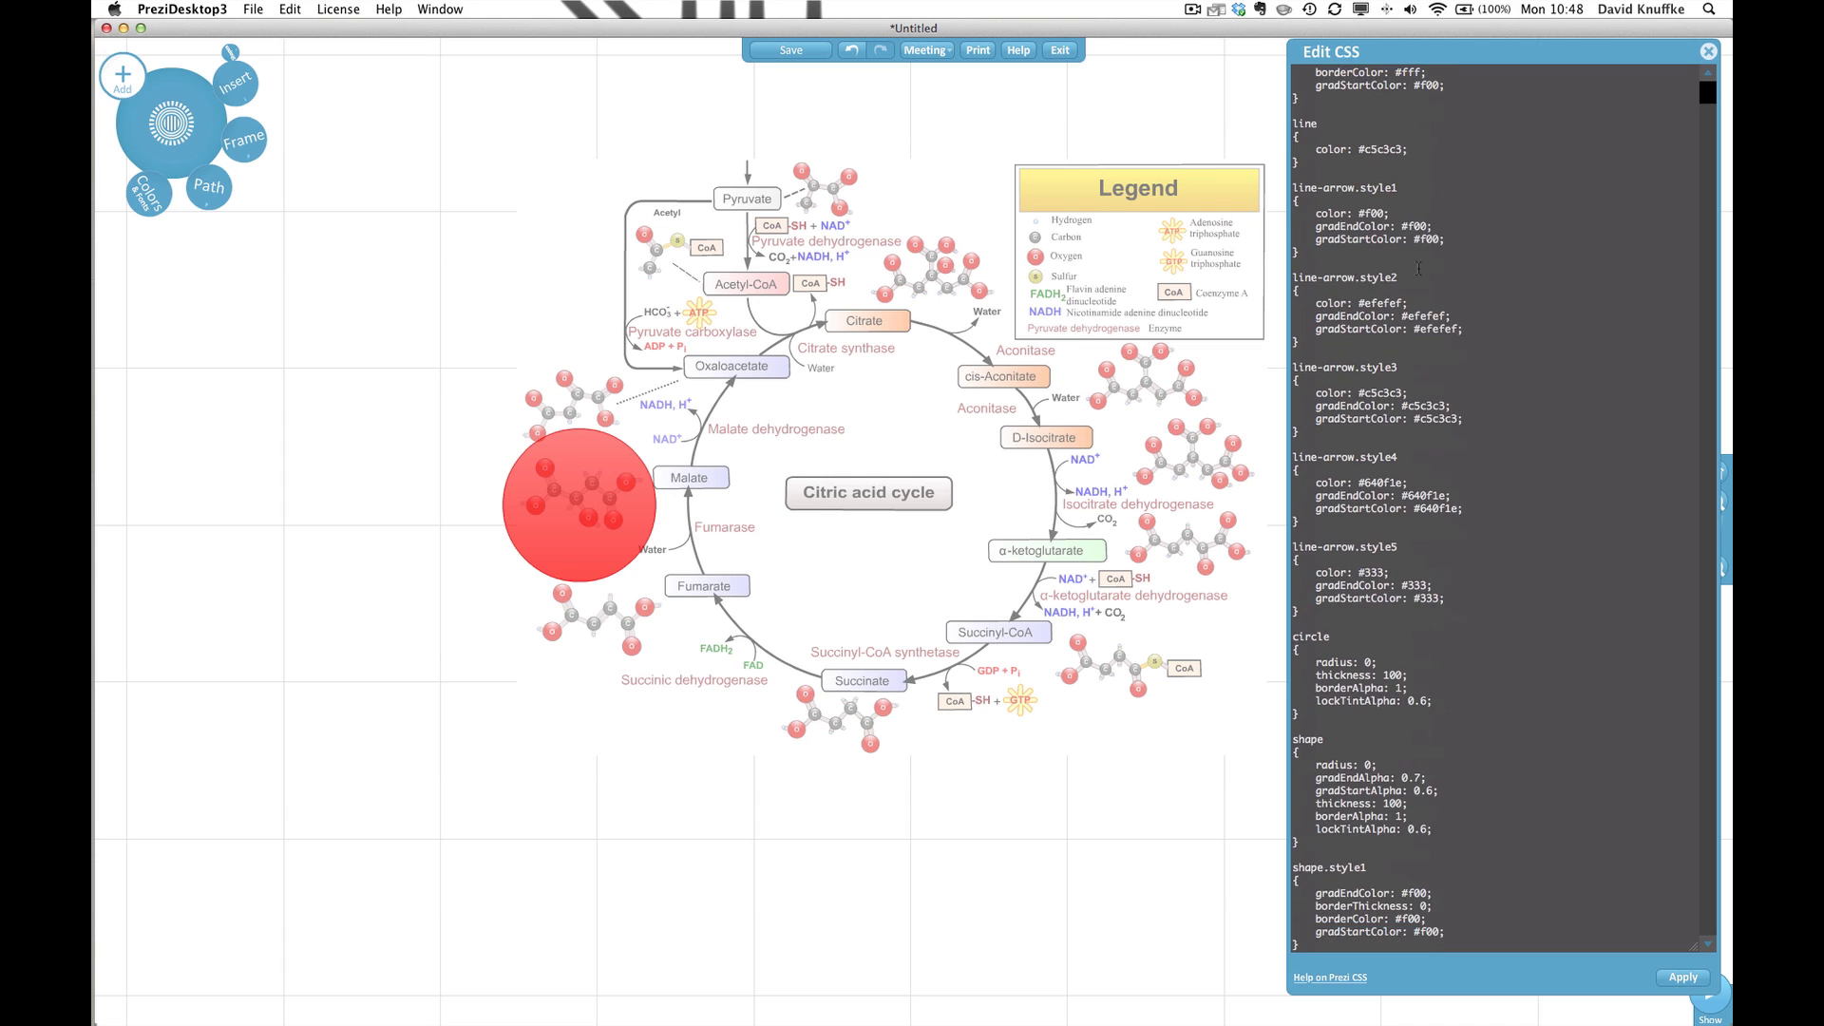
pyautogui.scroll(-5, 1418, 269)
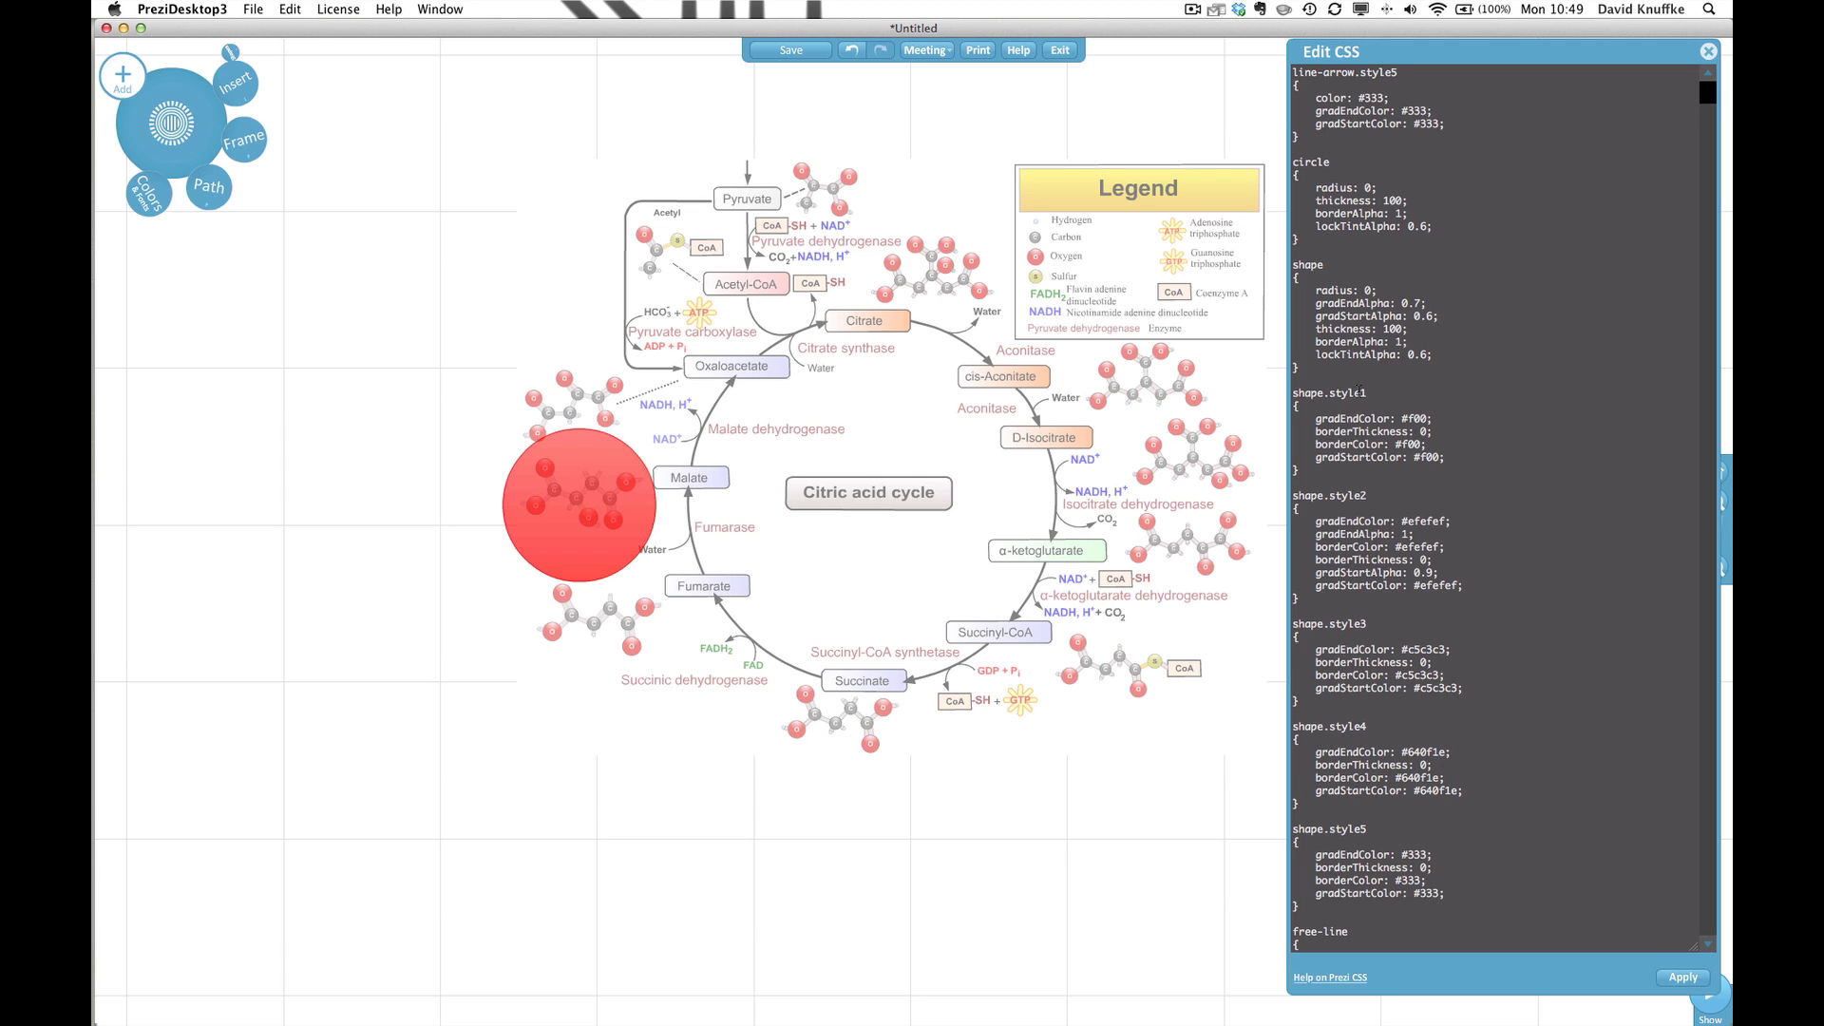
pyautogui.scroll(-2, 1371, 410)
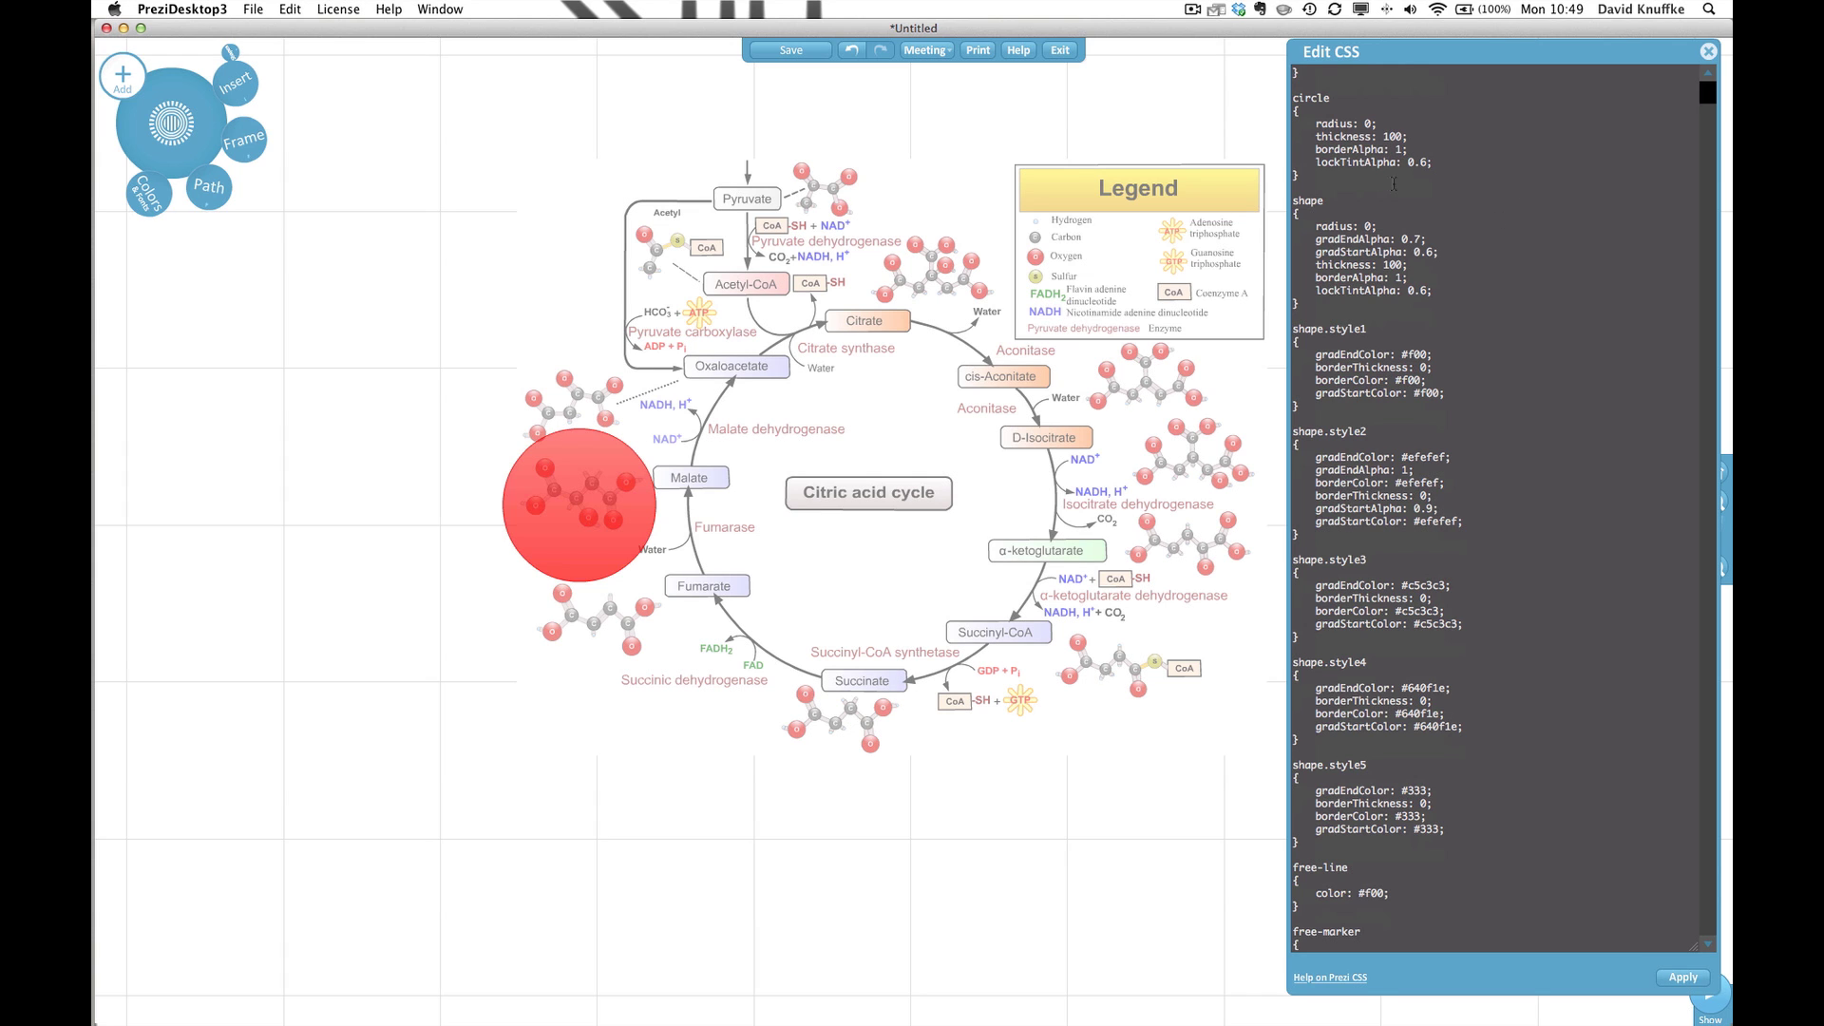
pyautogui.scroll(2, 1378, 184)
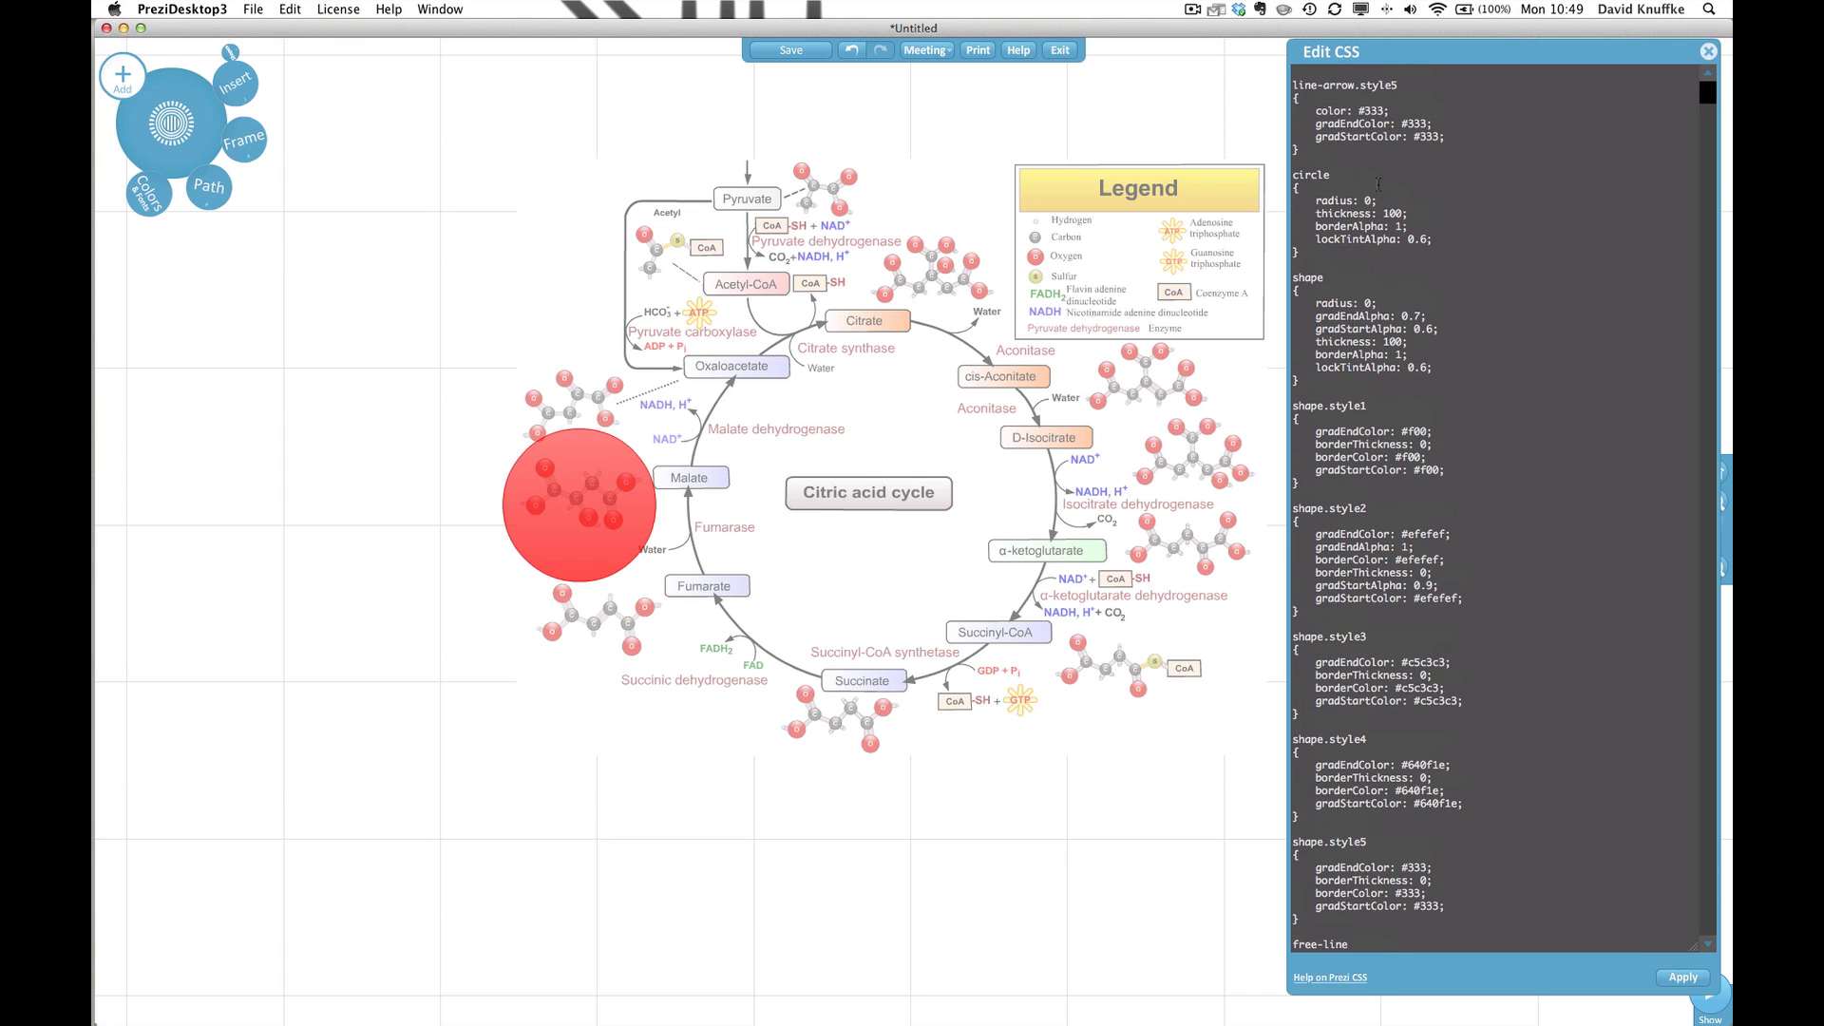
# - Add 'borderThickness: 10;' and 'color: #fff;' to the circle rule and apply the CSS
pyautogui.click(1315, 201)
pyautogui.press('Return')
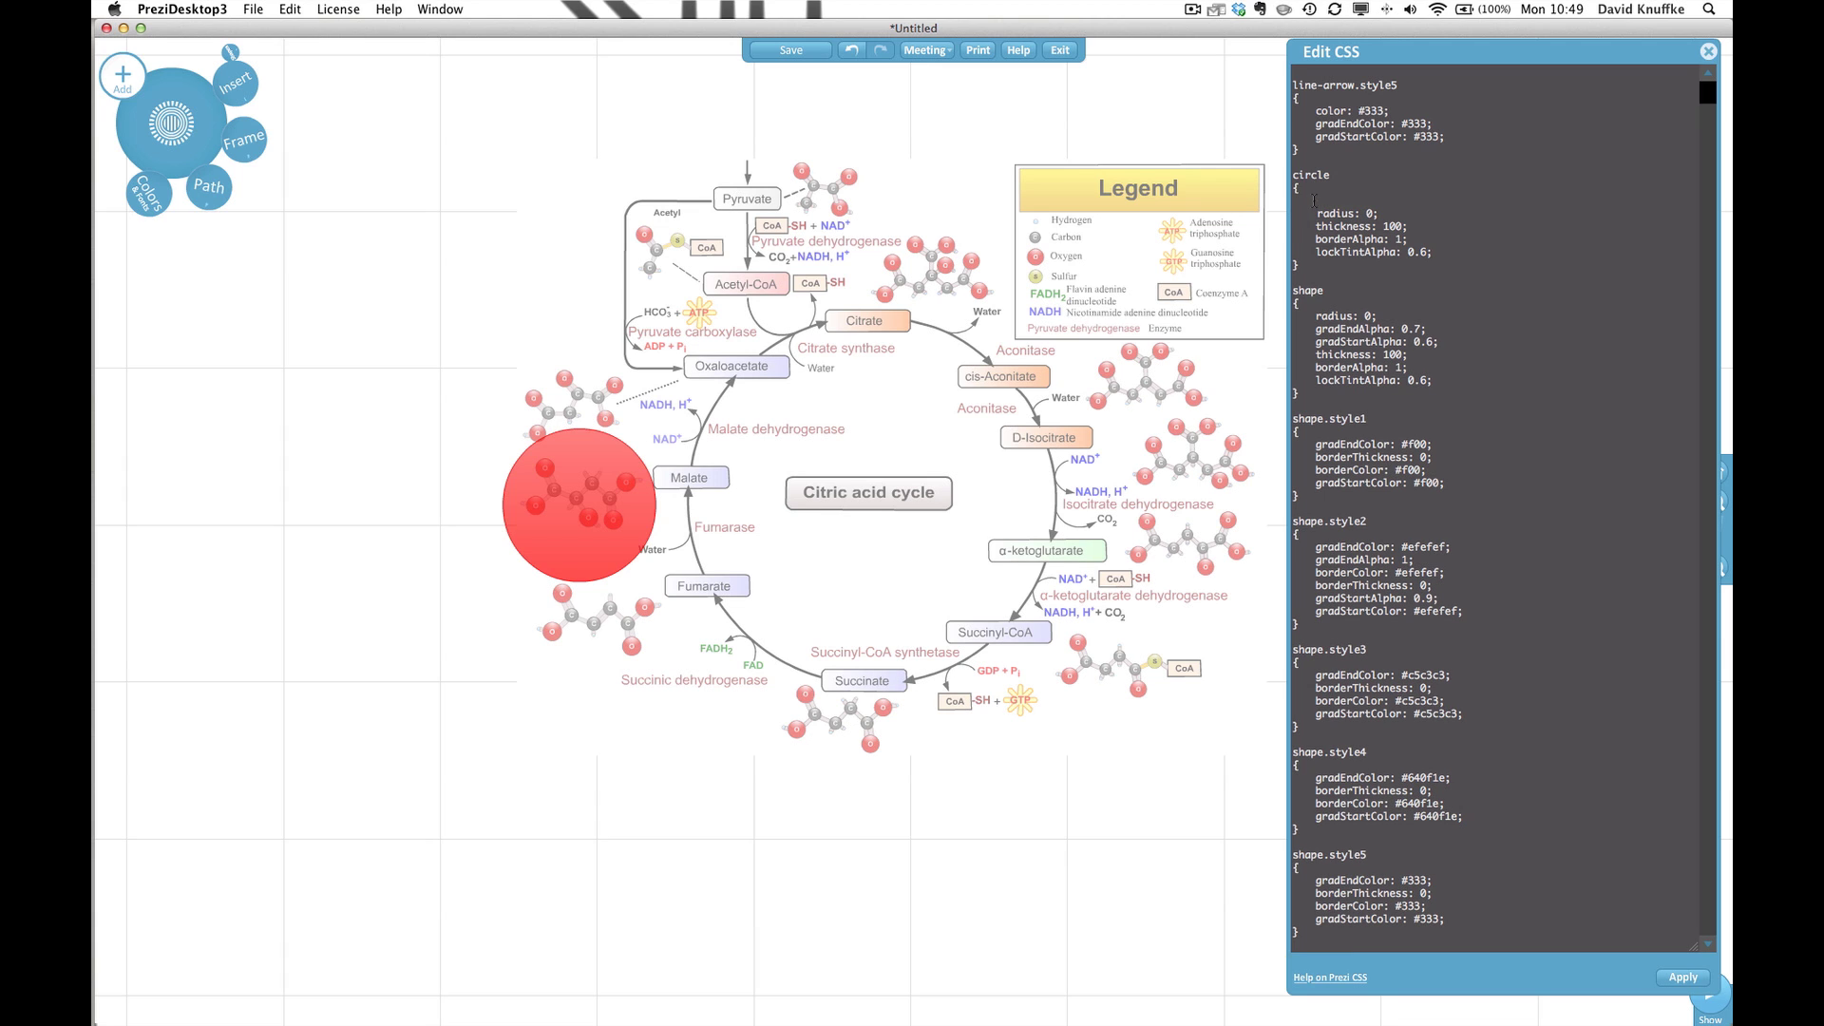
pyautogui.write('borderThickness;: 10;')
pyautogui.press('Return')
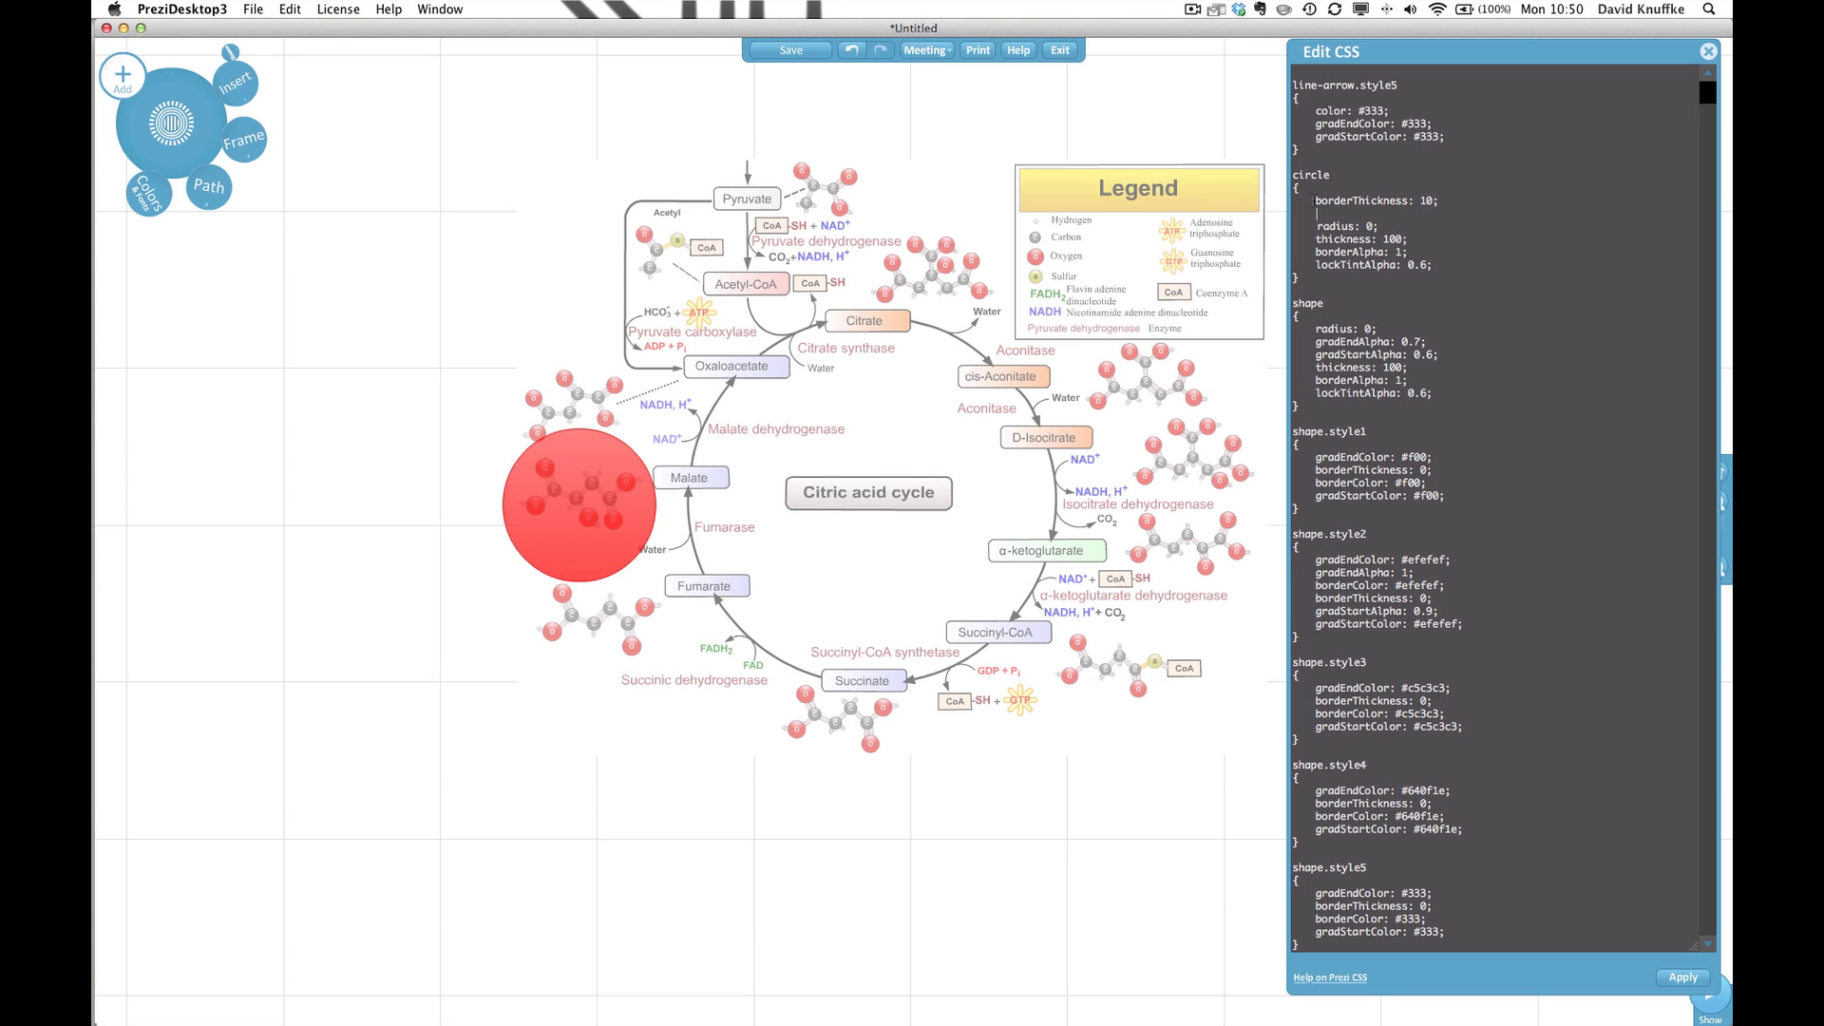
pyautogui.write('color')
pyautogui.write(':')
pyautogui.write('#ffffff')
pyautogui.press('BackSpace')
pyautogui.press('BackSpace')
pyautogui.press('BackSpace')
pyautogui.click(1681, 978)
# - Delete the borderThickness: 0 lines from shape.style1 and shape.style2
pyautogui.scroll(-3, 1420, 504)
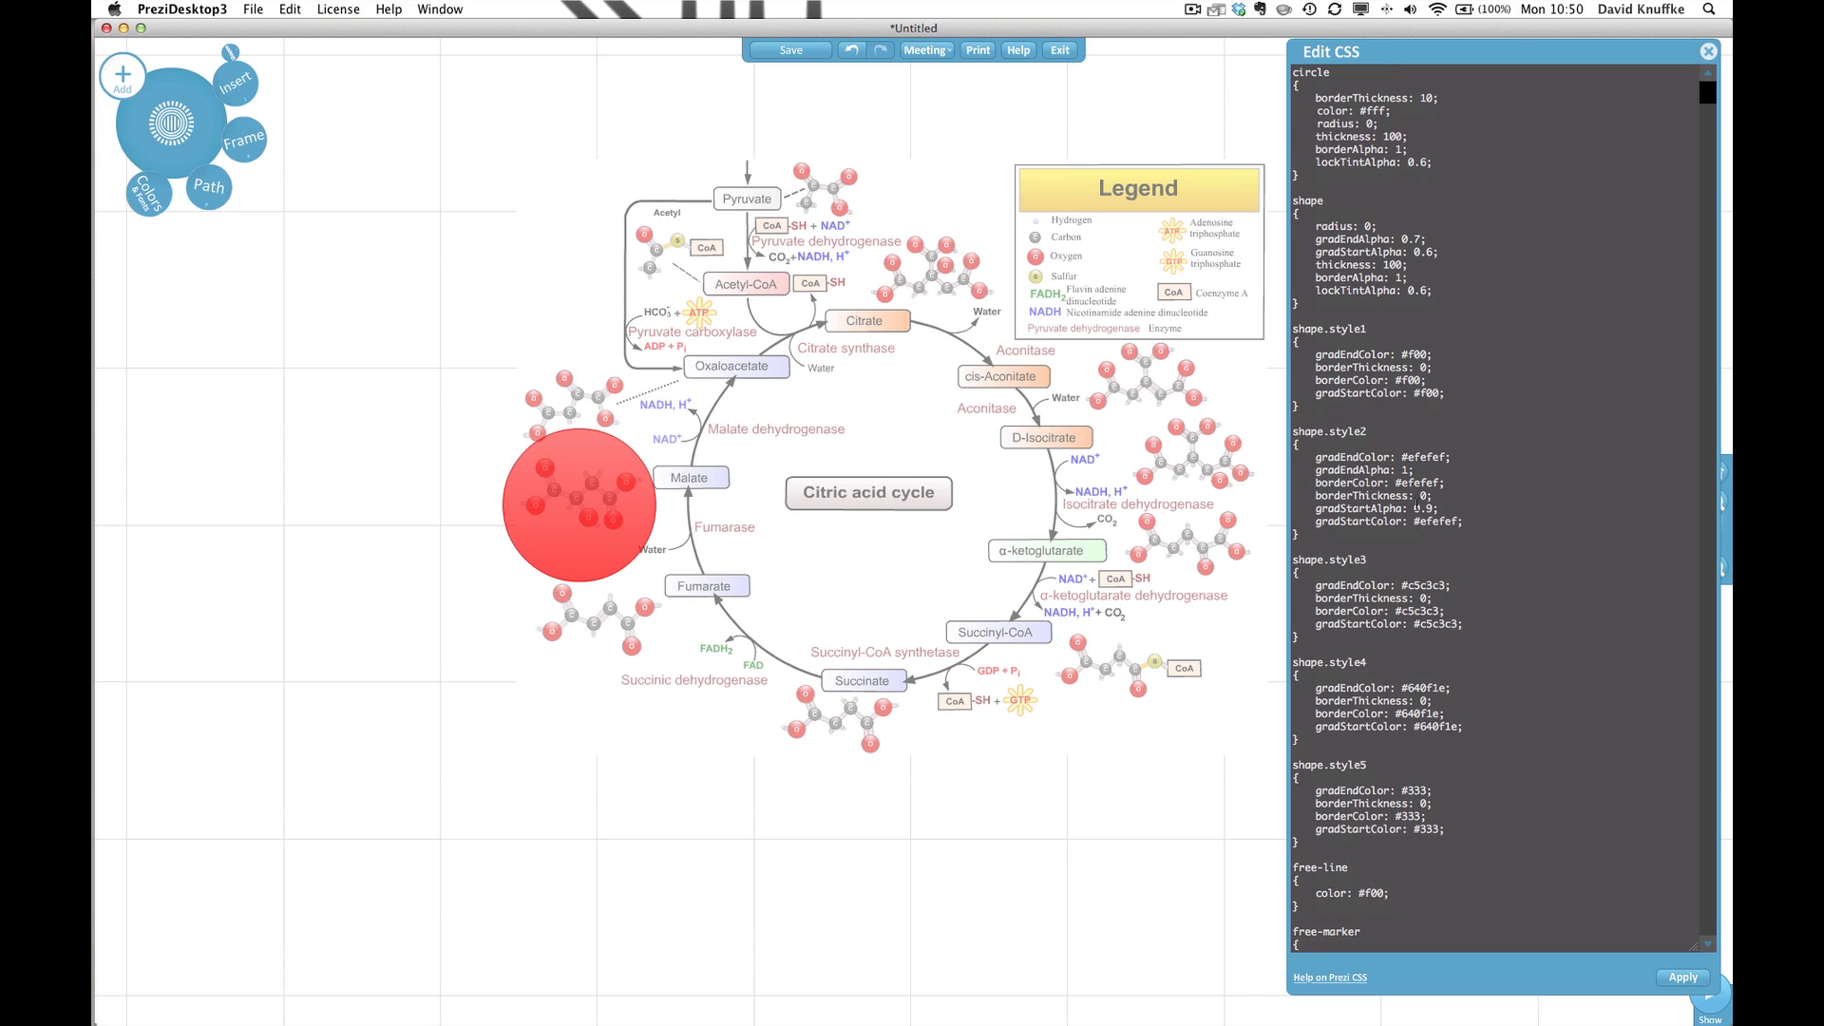
pyautogui.scroll(1, 1404, 412)
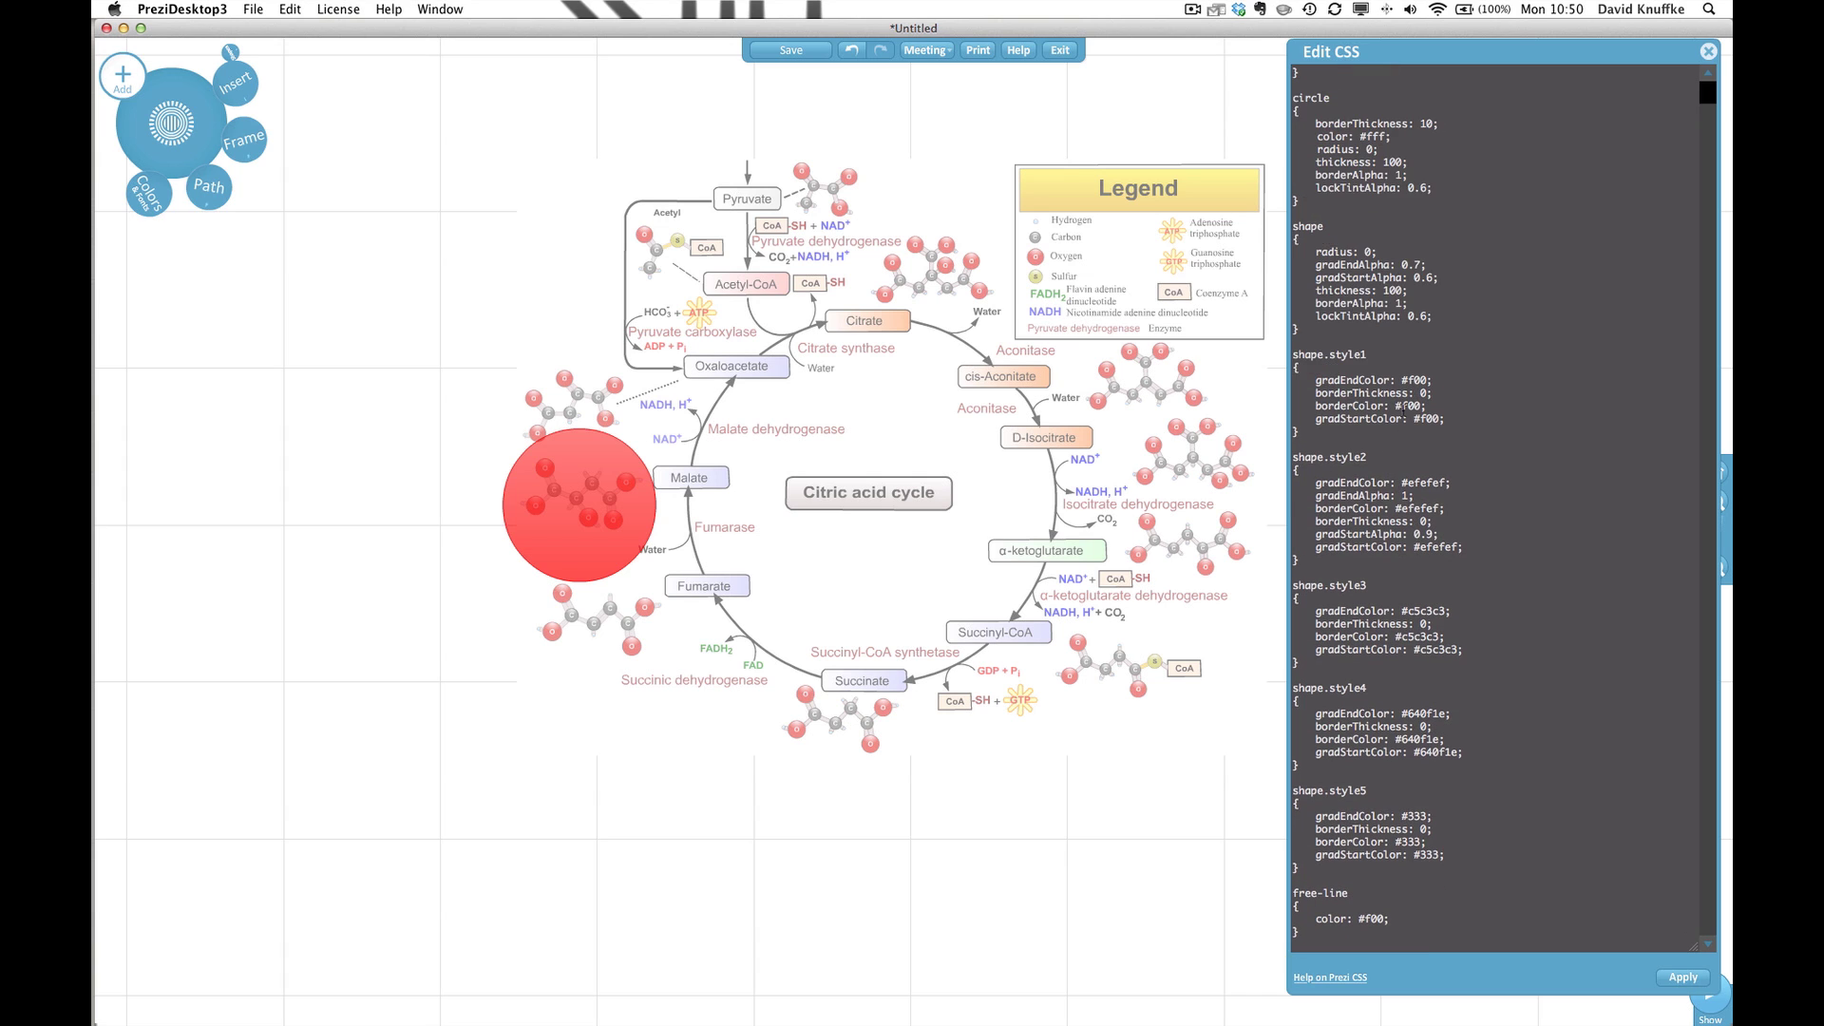
pyautogui.scroll(-1, 1403, 405)
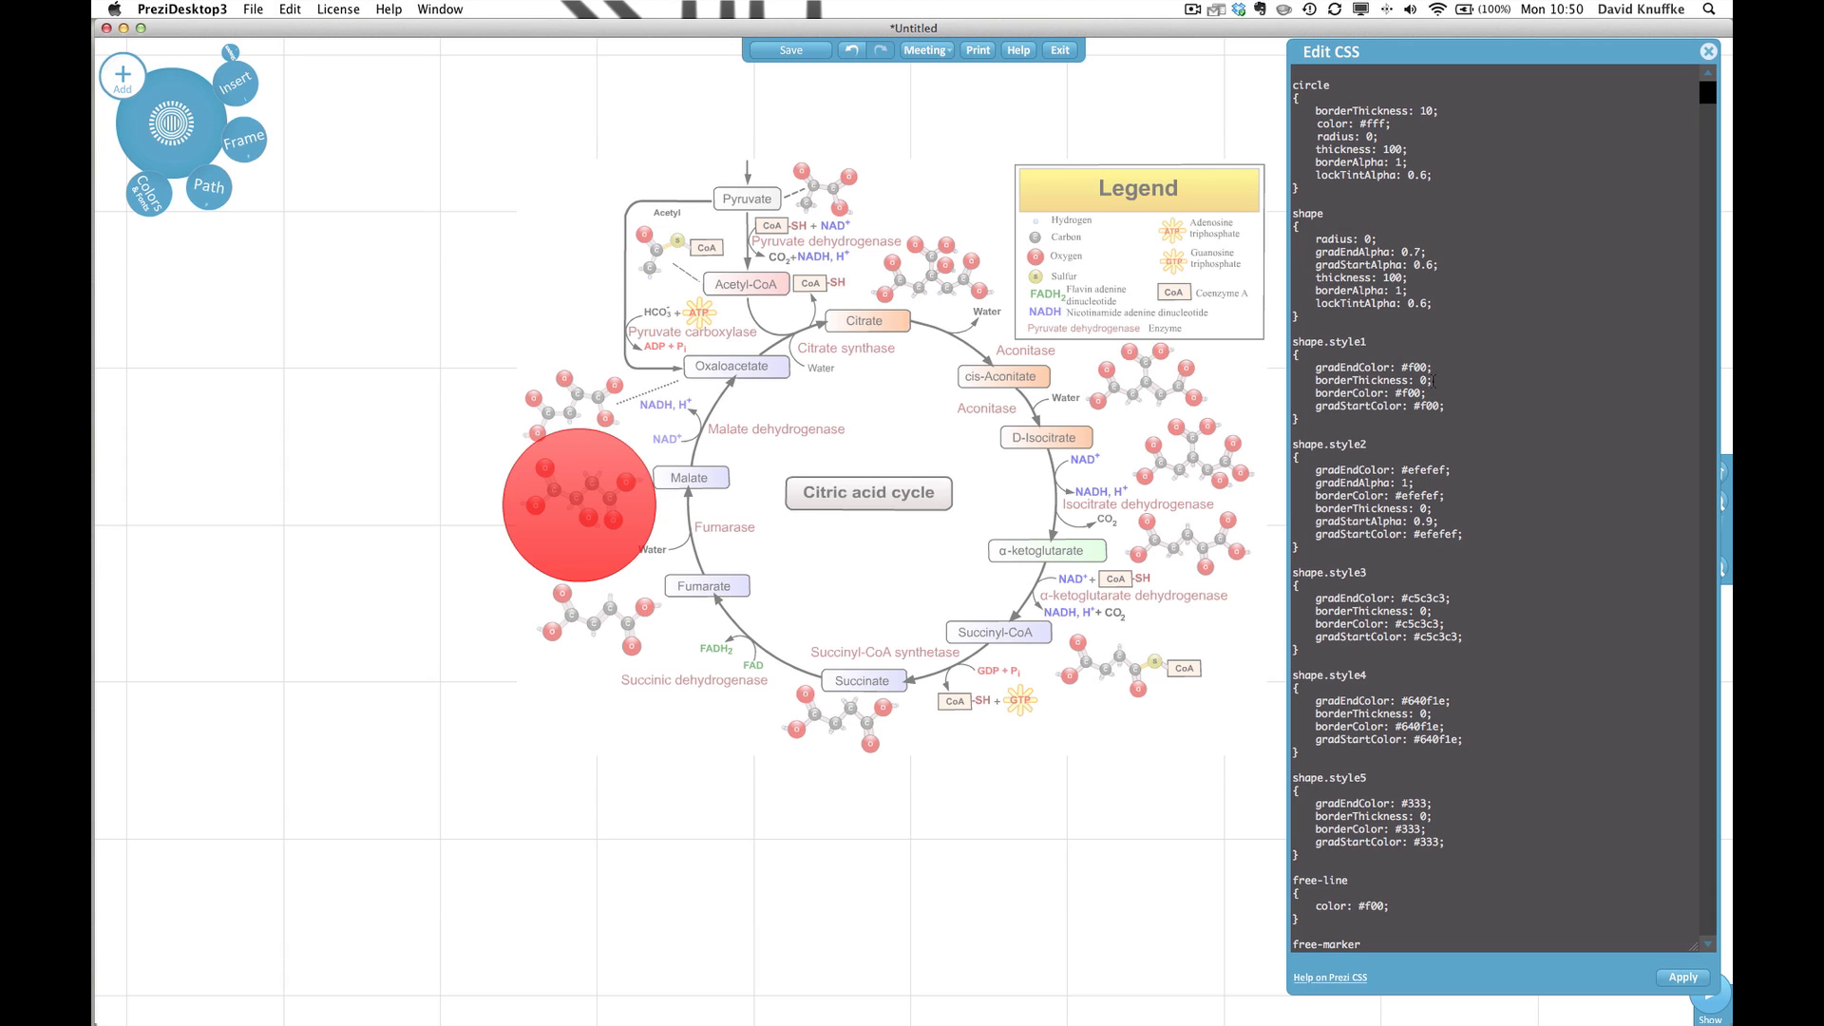
pyautogui.moveTo(1432, 381); pyautogui.dragTo(1301, 381)
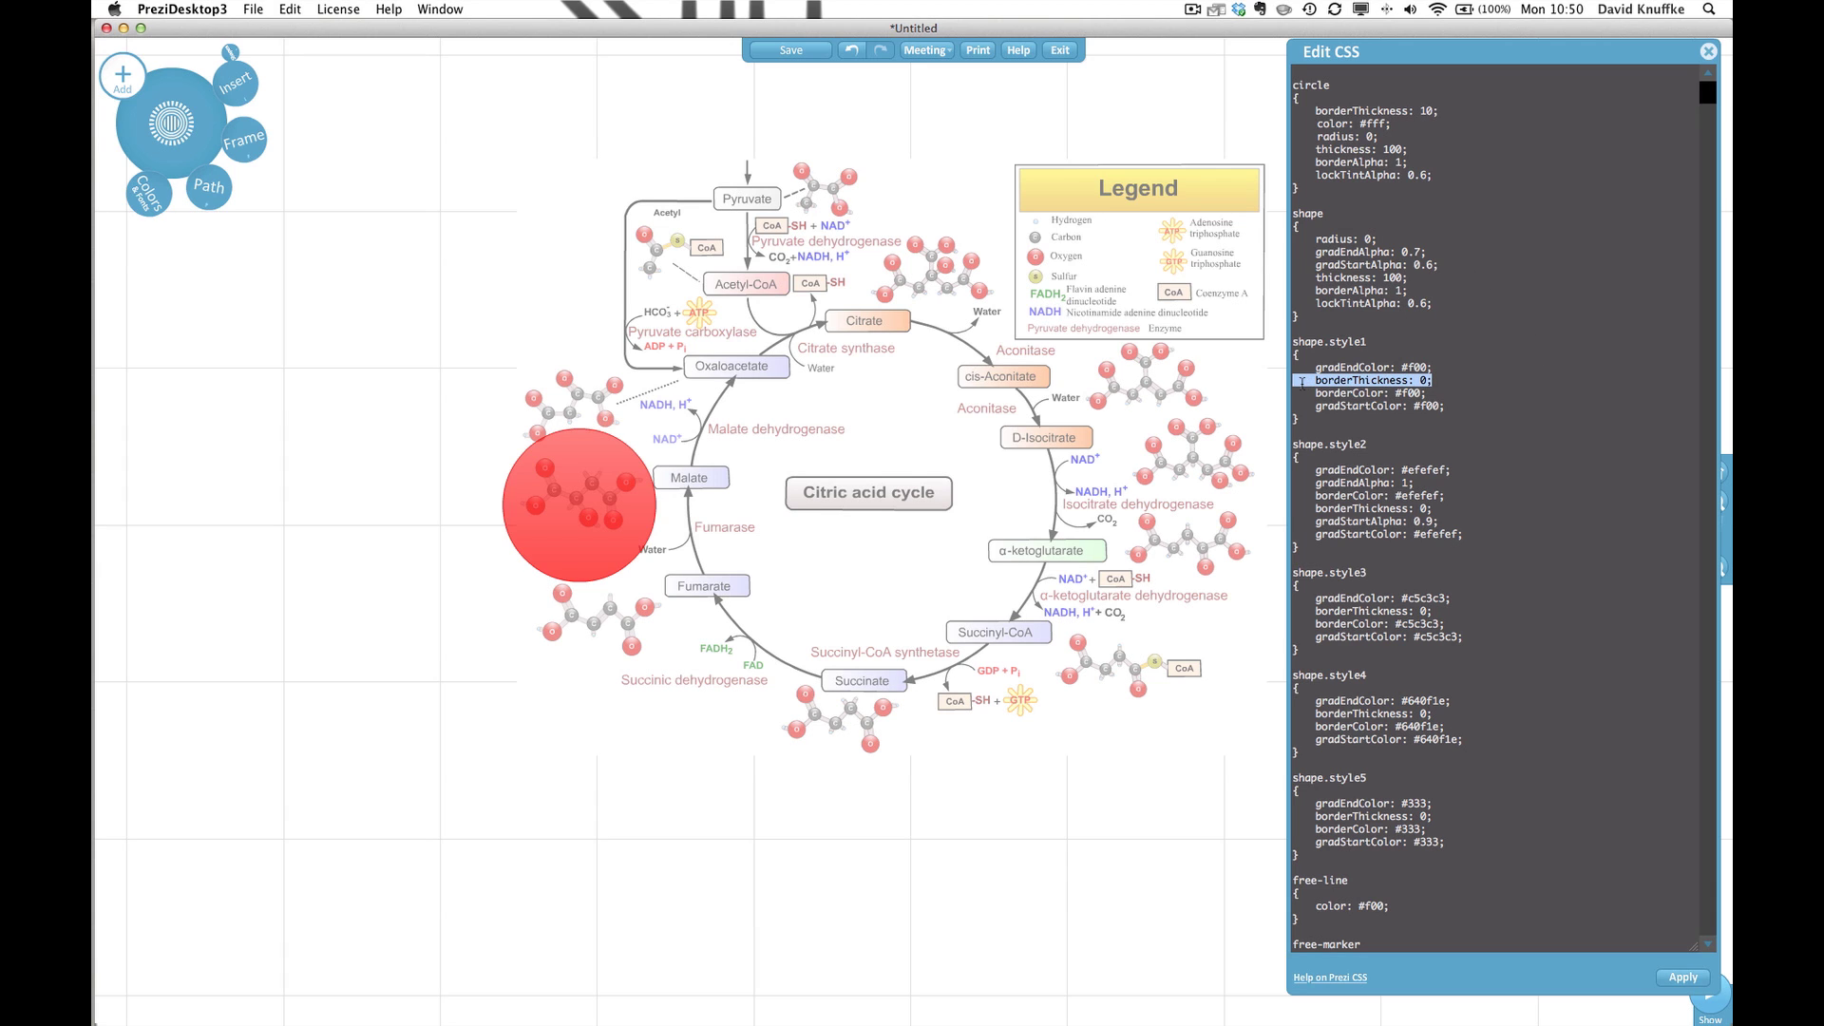
pyautogui.press('BackSpace')
pyautogui.press('BackSpace')
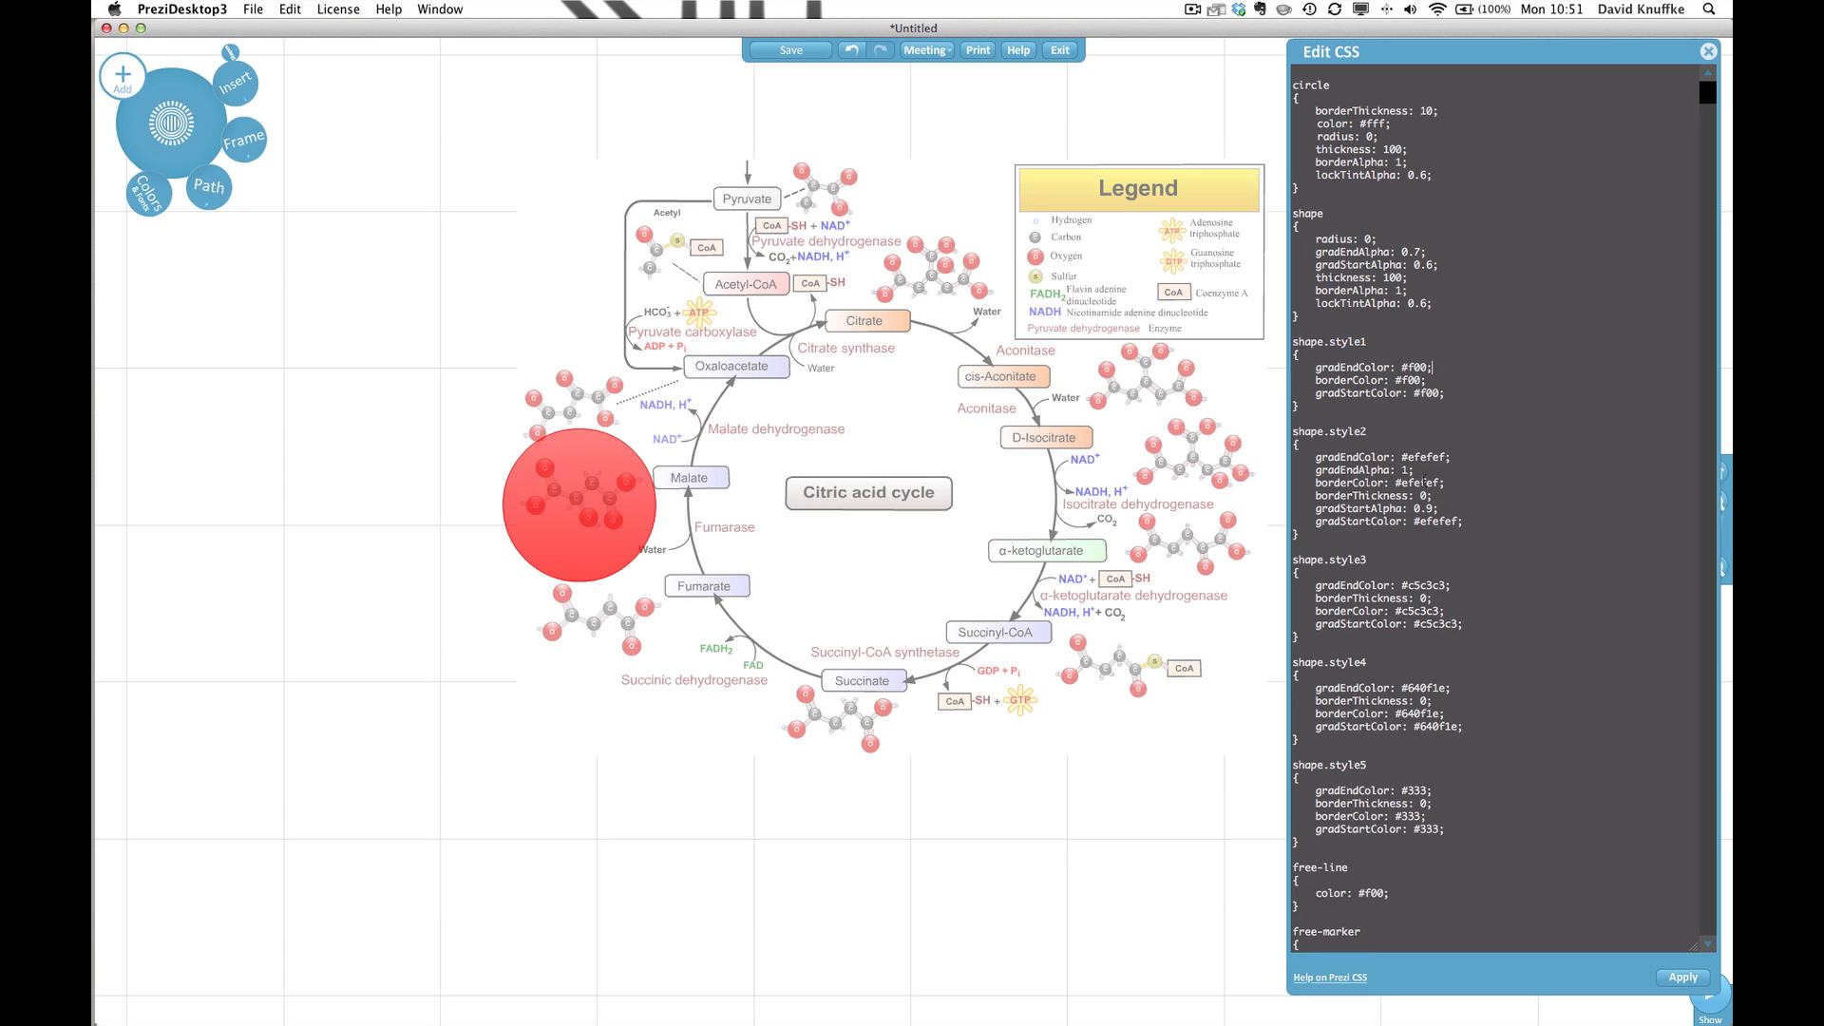
pyautogui.moveTo(1432, 497); pyautogui.dragTo(1292, 497)
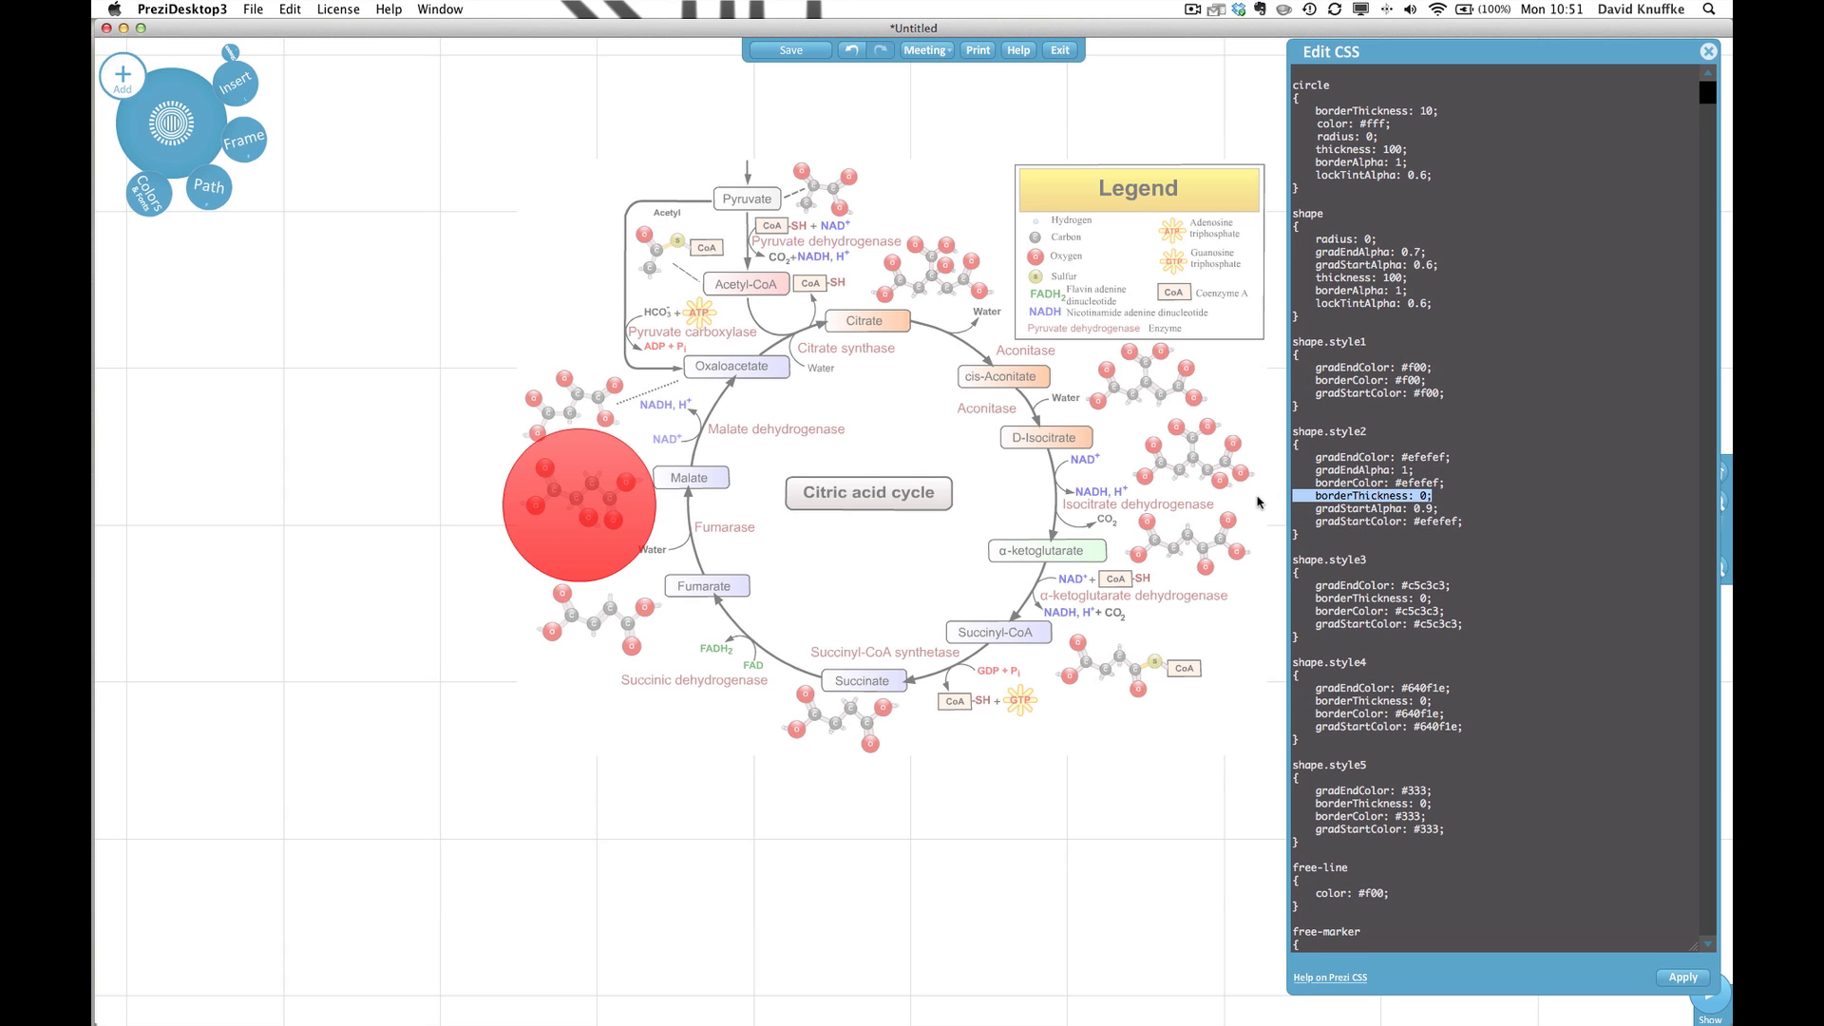
pyautogui.press('BackSpace')
# - Delete the borderThickness: 0 lines from shape.style3, shape.style4 and shape.style5
pyautogui.press('BackSpace')
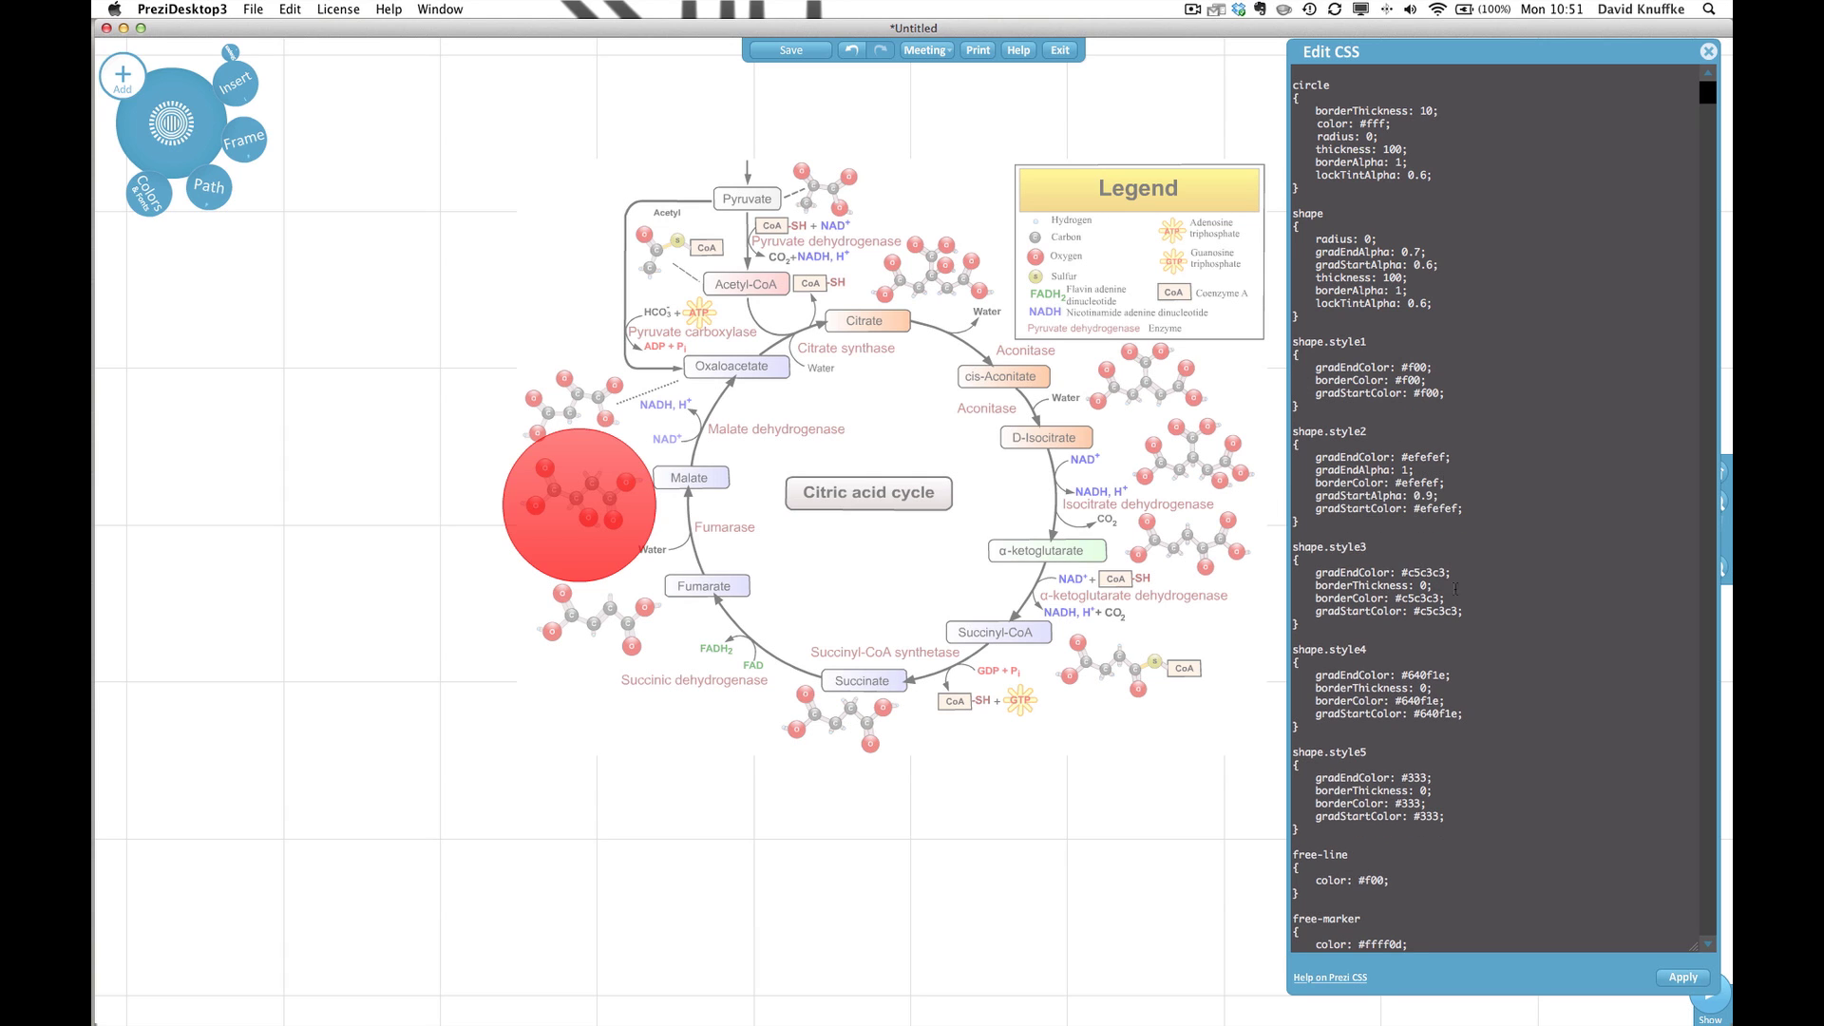
pyautogui.moveTo(1431, 585); pyautogui.dragTo(1292, 585)
pyautogui.press('BackSpace')
pyautogui.press('BackSpace')
pyautogui.moveTo(1433, 675); pyautogui.dragTo(1252, 676)
pyautogui.press('BackSpace')
pyautogui.press('BackSpace')
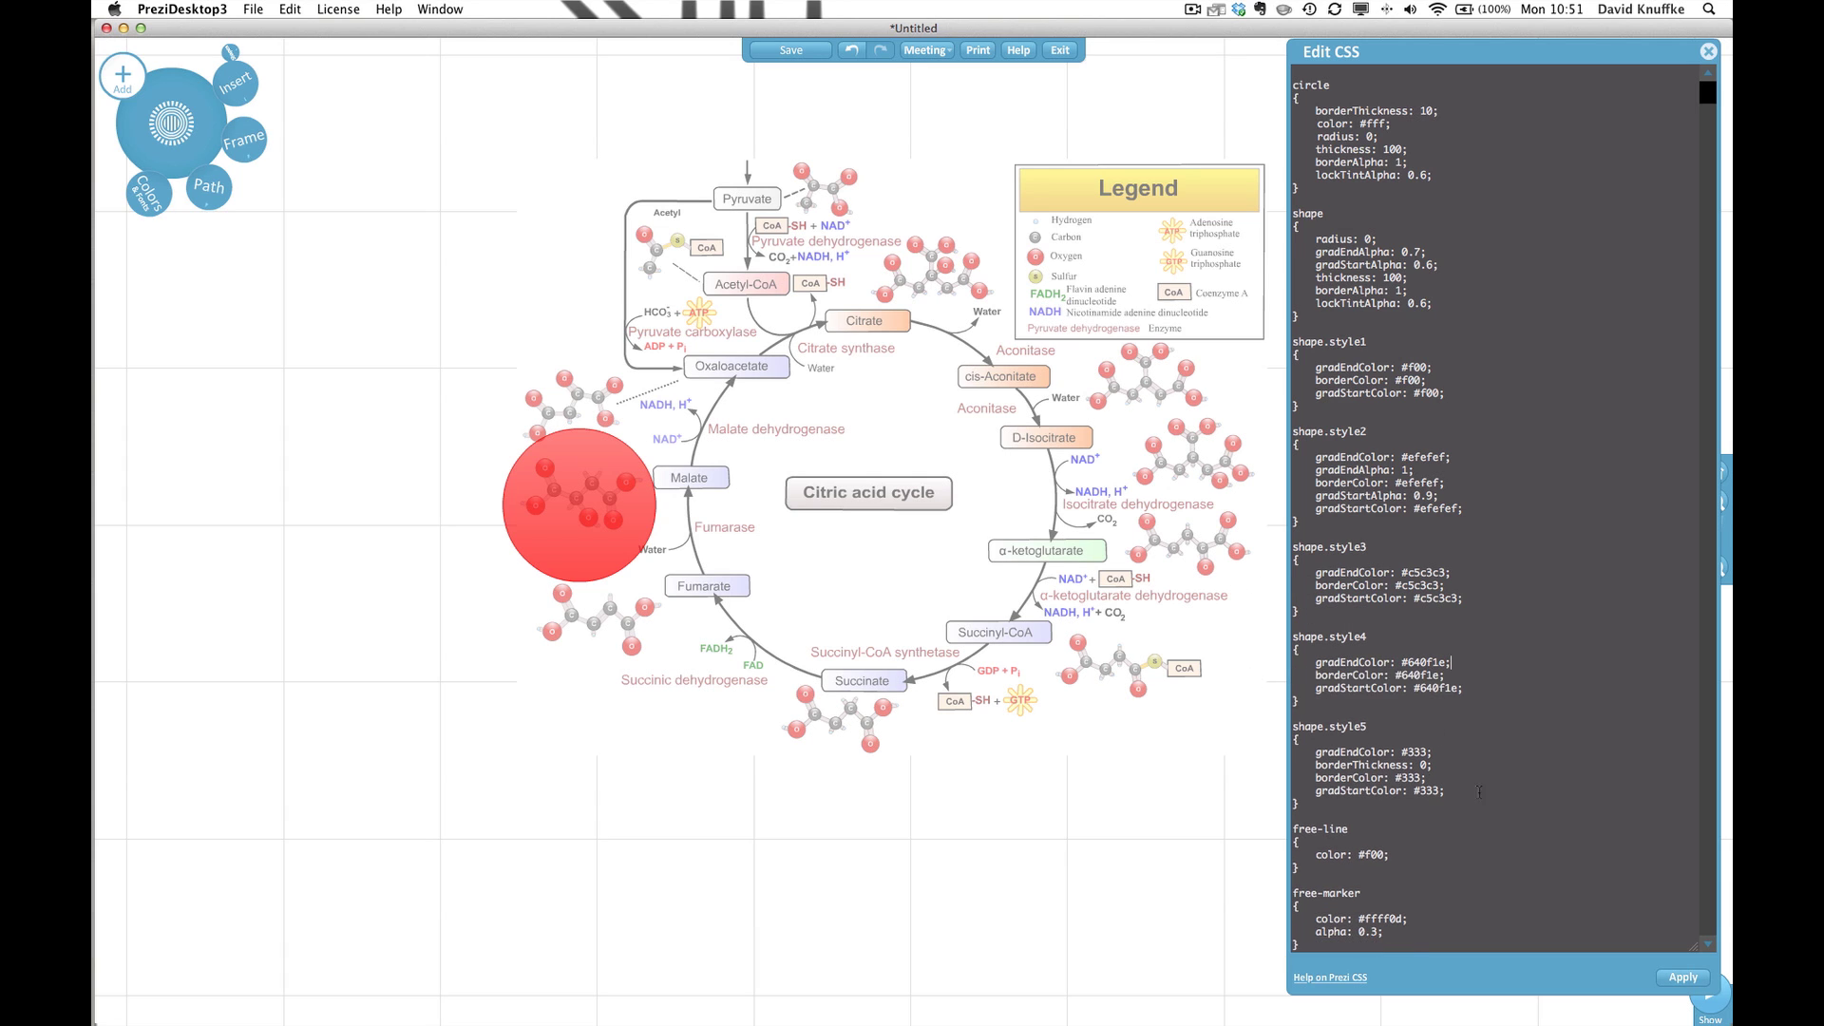
pyautogui.moveTo(1432, 764); pyautogui.dragTo(1297, 760)
pyautogui.press('BackSpace')
pyautogui.press('BackSpace')
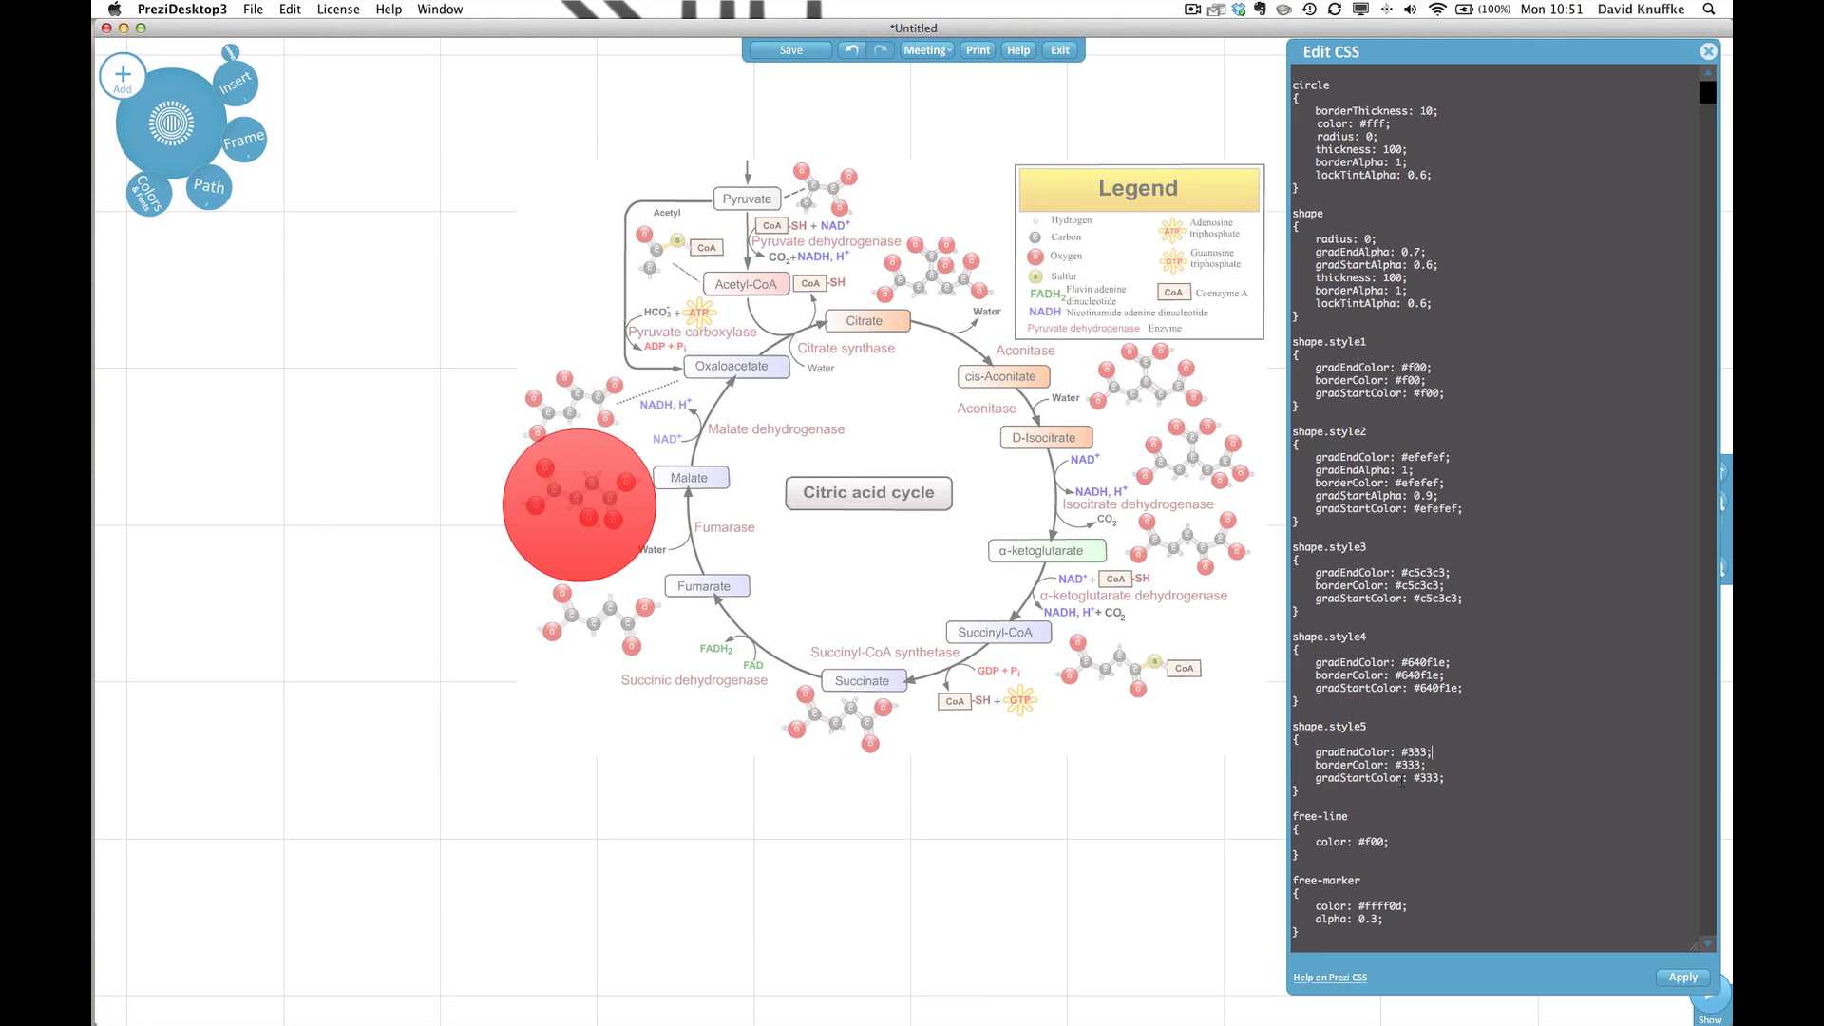
# - Apply the CSS, then delete the gradient colour and alpha lines from shape.style1 and shape.style2
pyautogui.click(1681, 980)
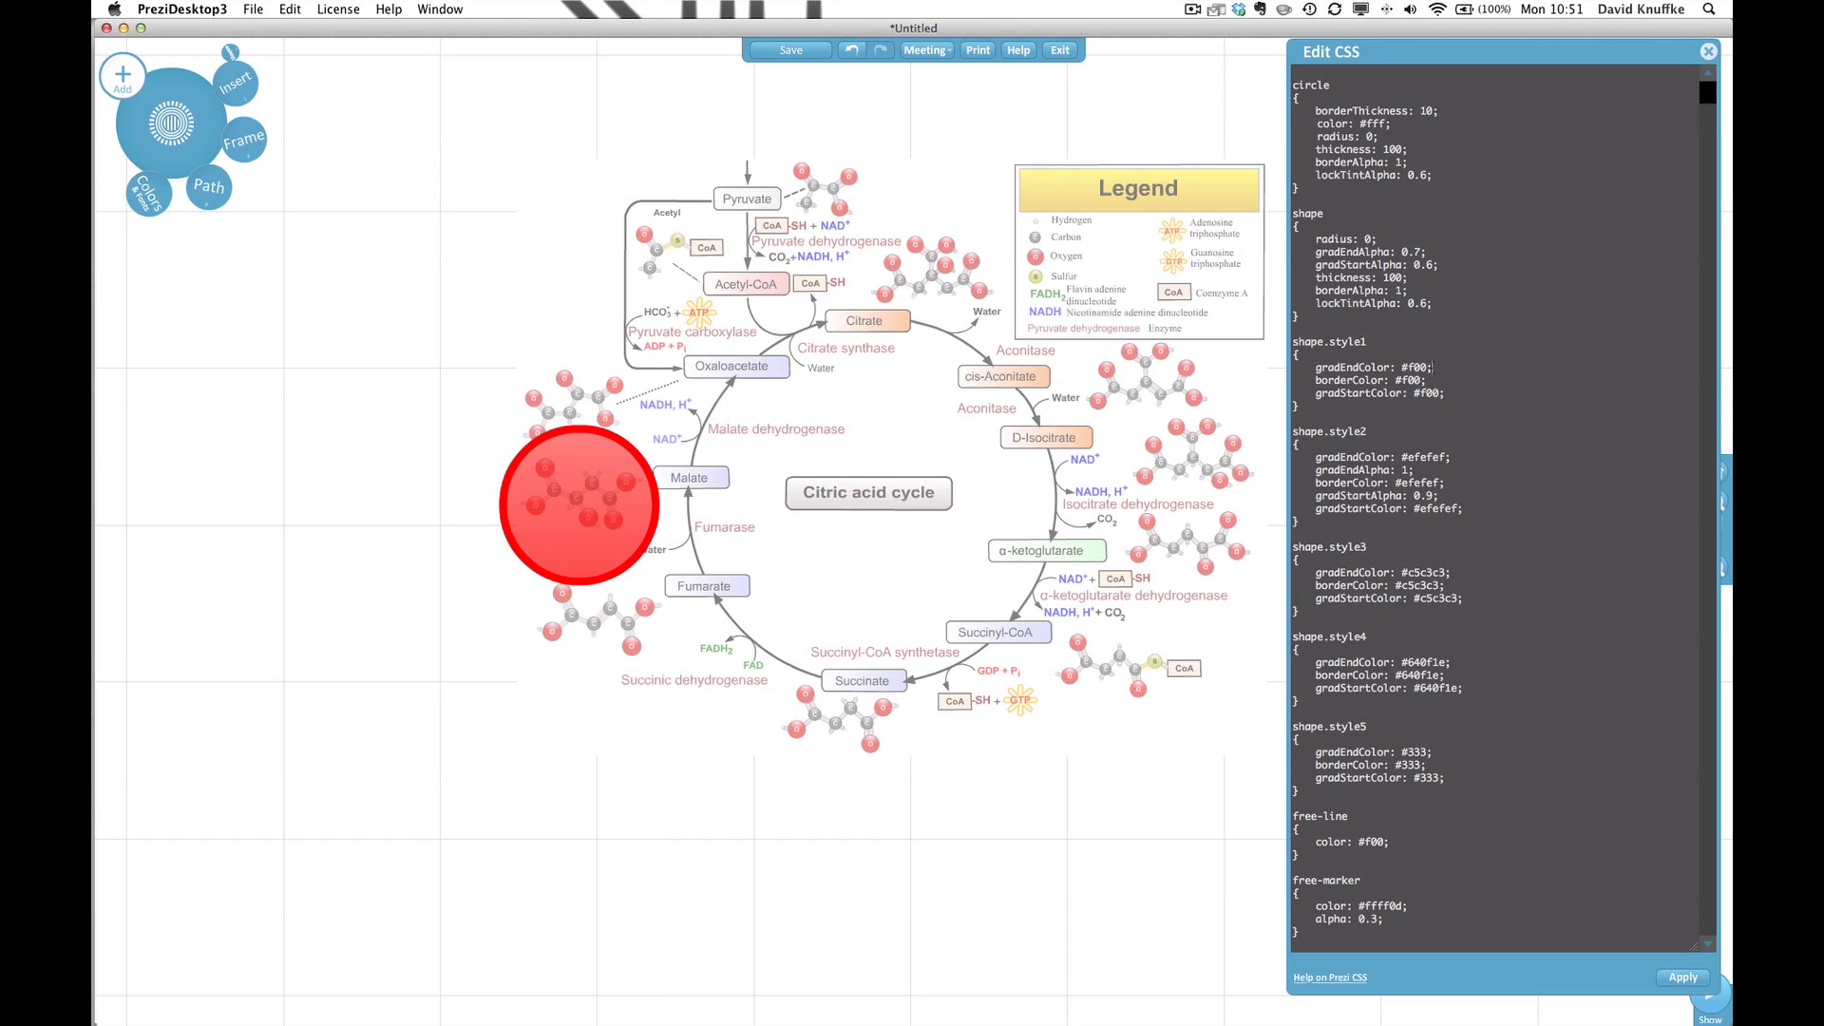
pyautogui.moveTo(1432, 367); pyautogui.dragTo(1297, 358)
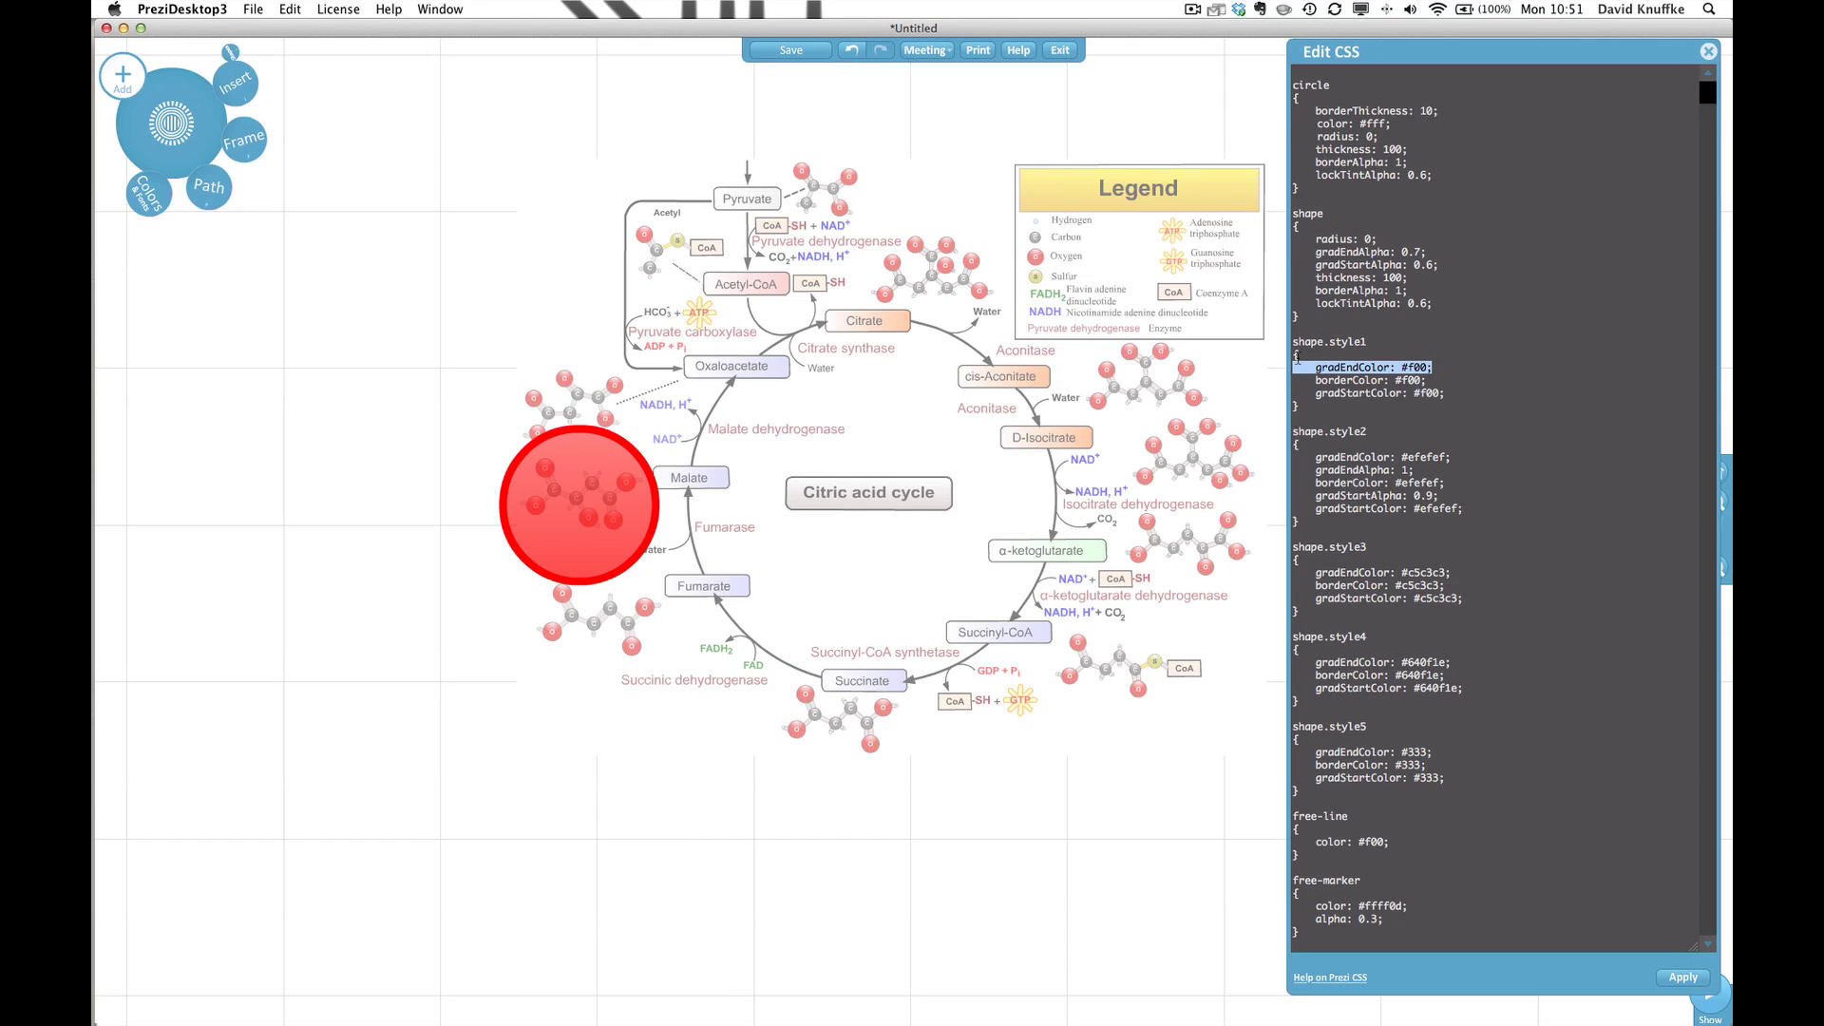
pyautogui.press('BackSpace')
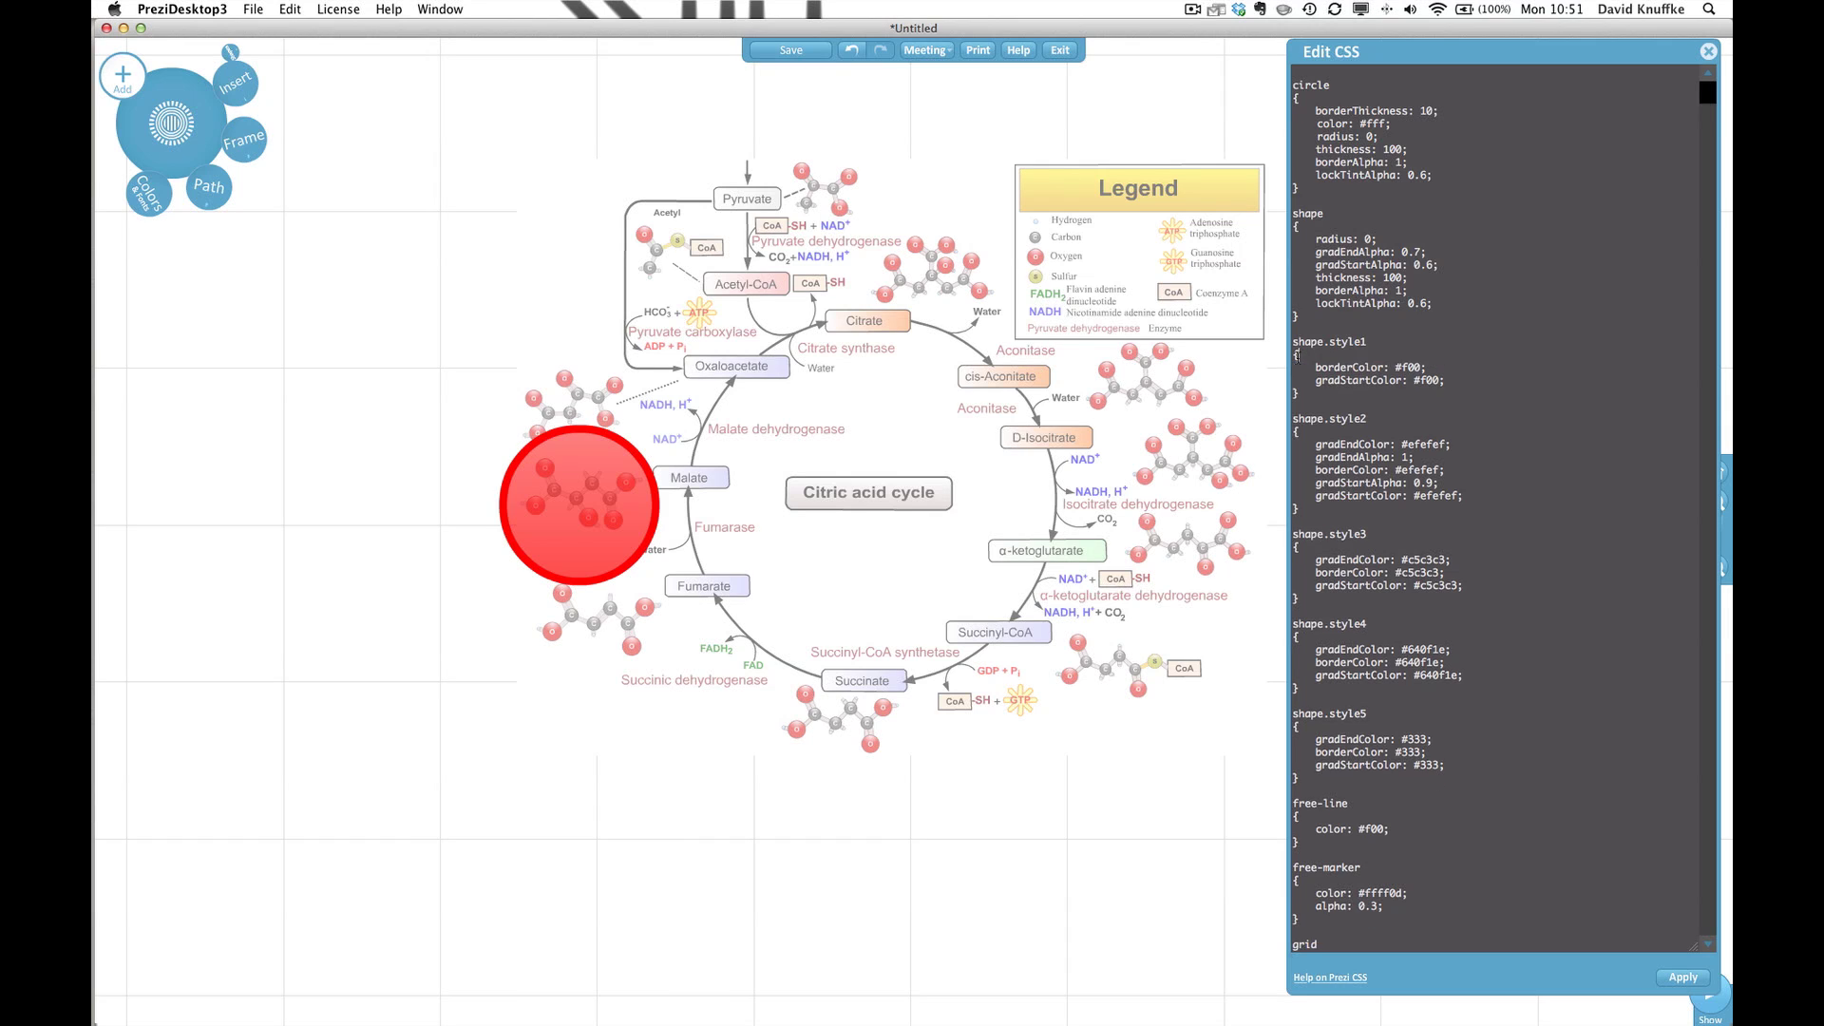
pyautogui.moveTo(1293, 380); pyautogui.dragTo(1445, 380)
pyautogui.press('BackSpace')
pyautogui.press('BackSpace')
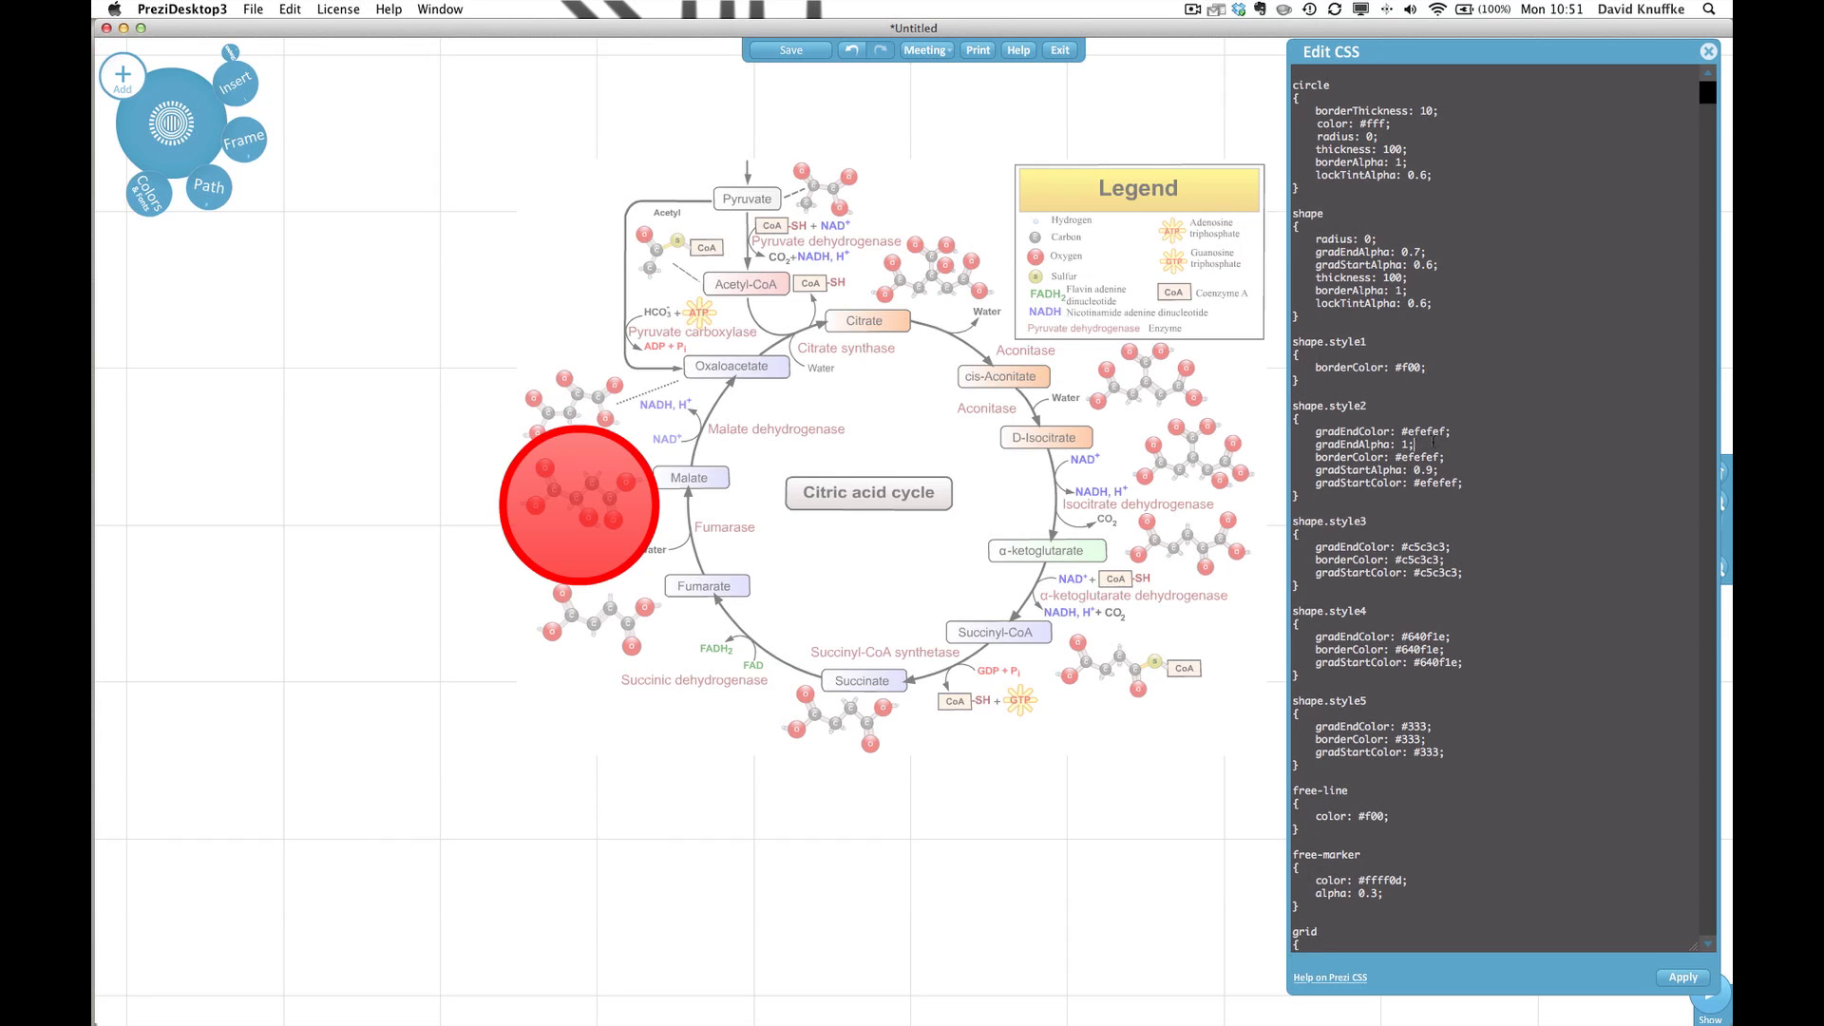
pyautogui.moveTo(1434, 443); pyautogui.dragTo(1315, 431)
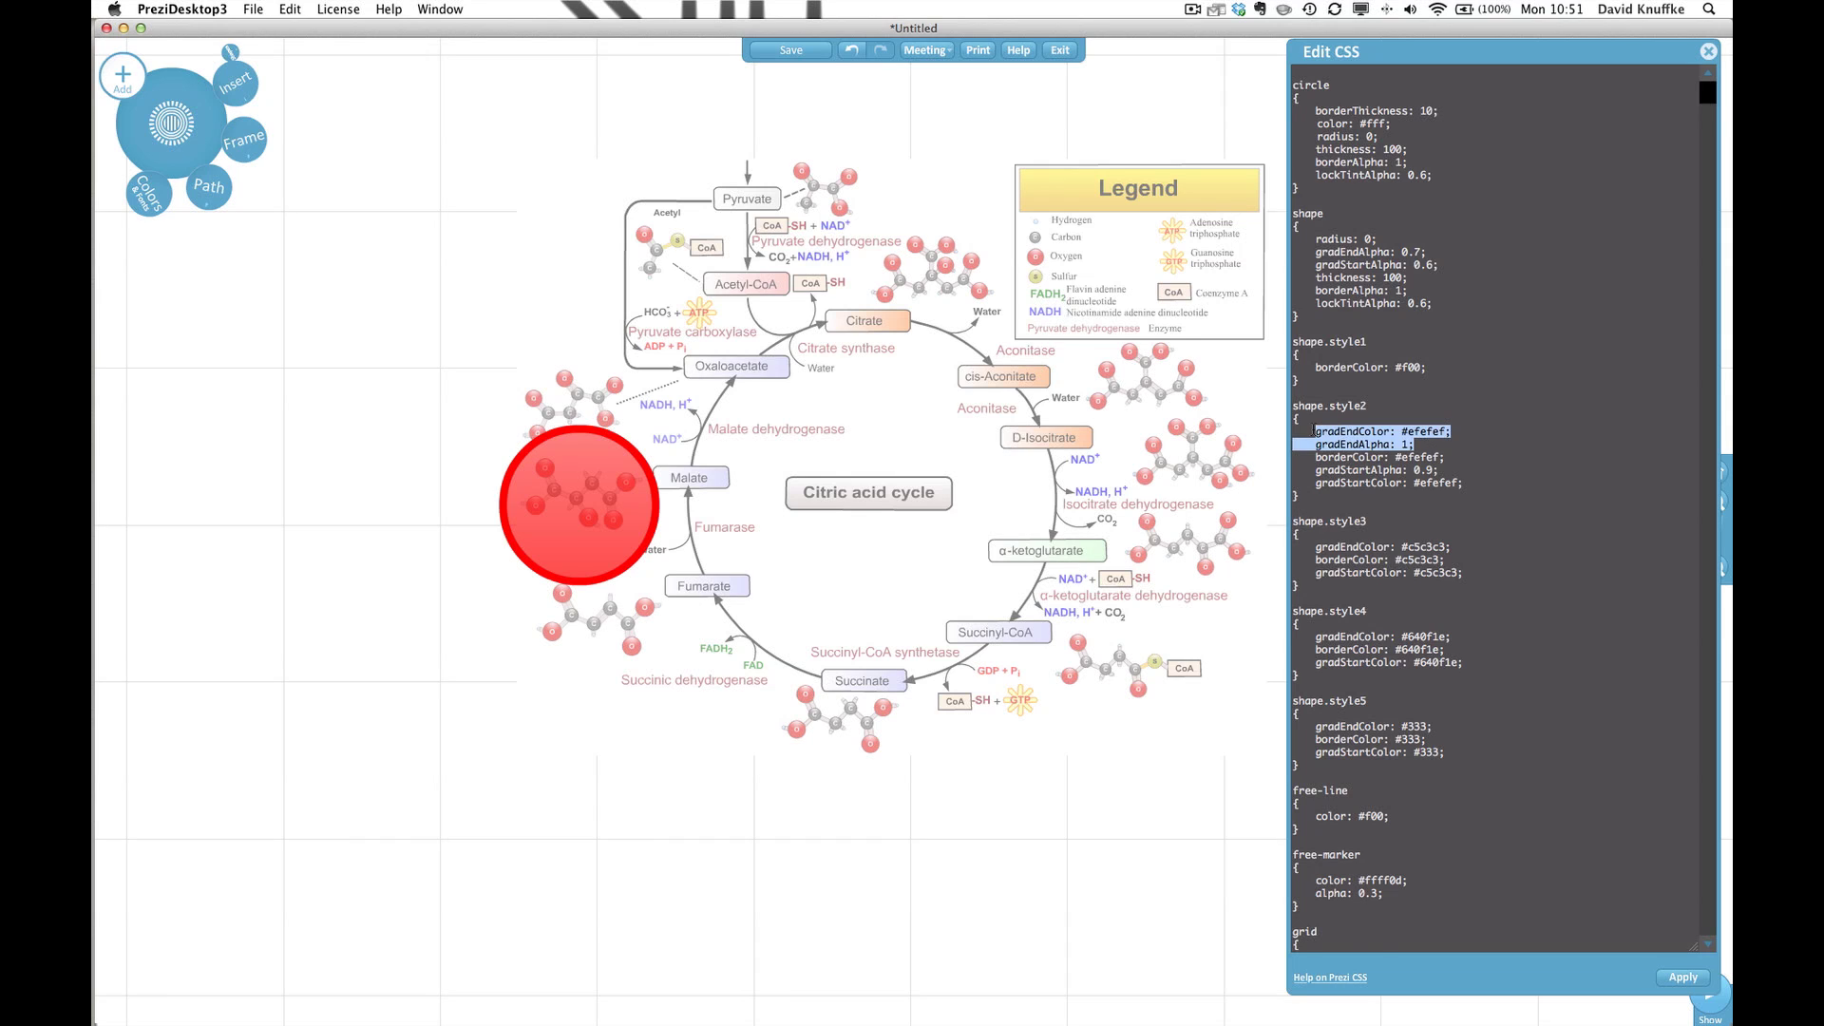
pyautogui.press('BackSpace')
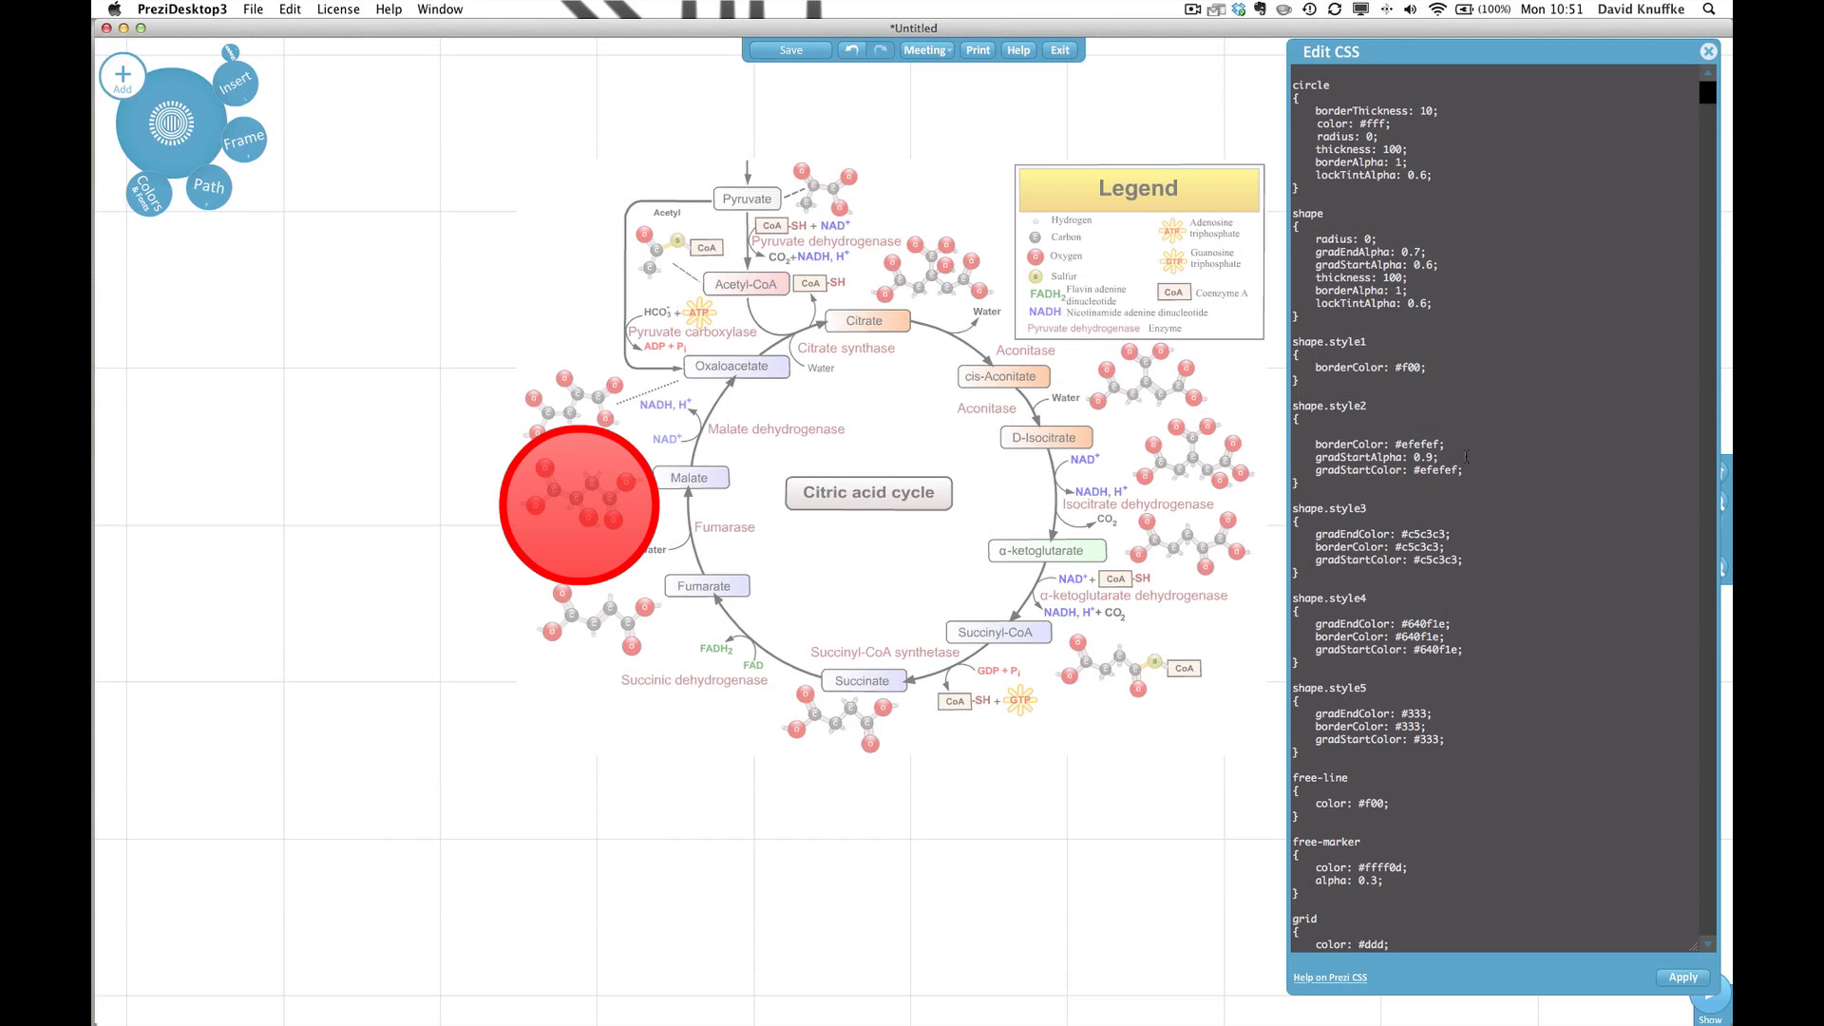
pyautogui.moveTo(1470, 472); pyautogui.dragTo(1308, 464)
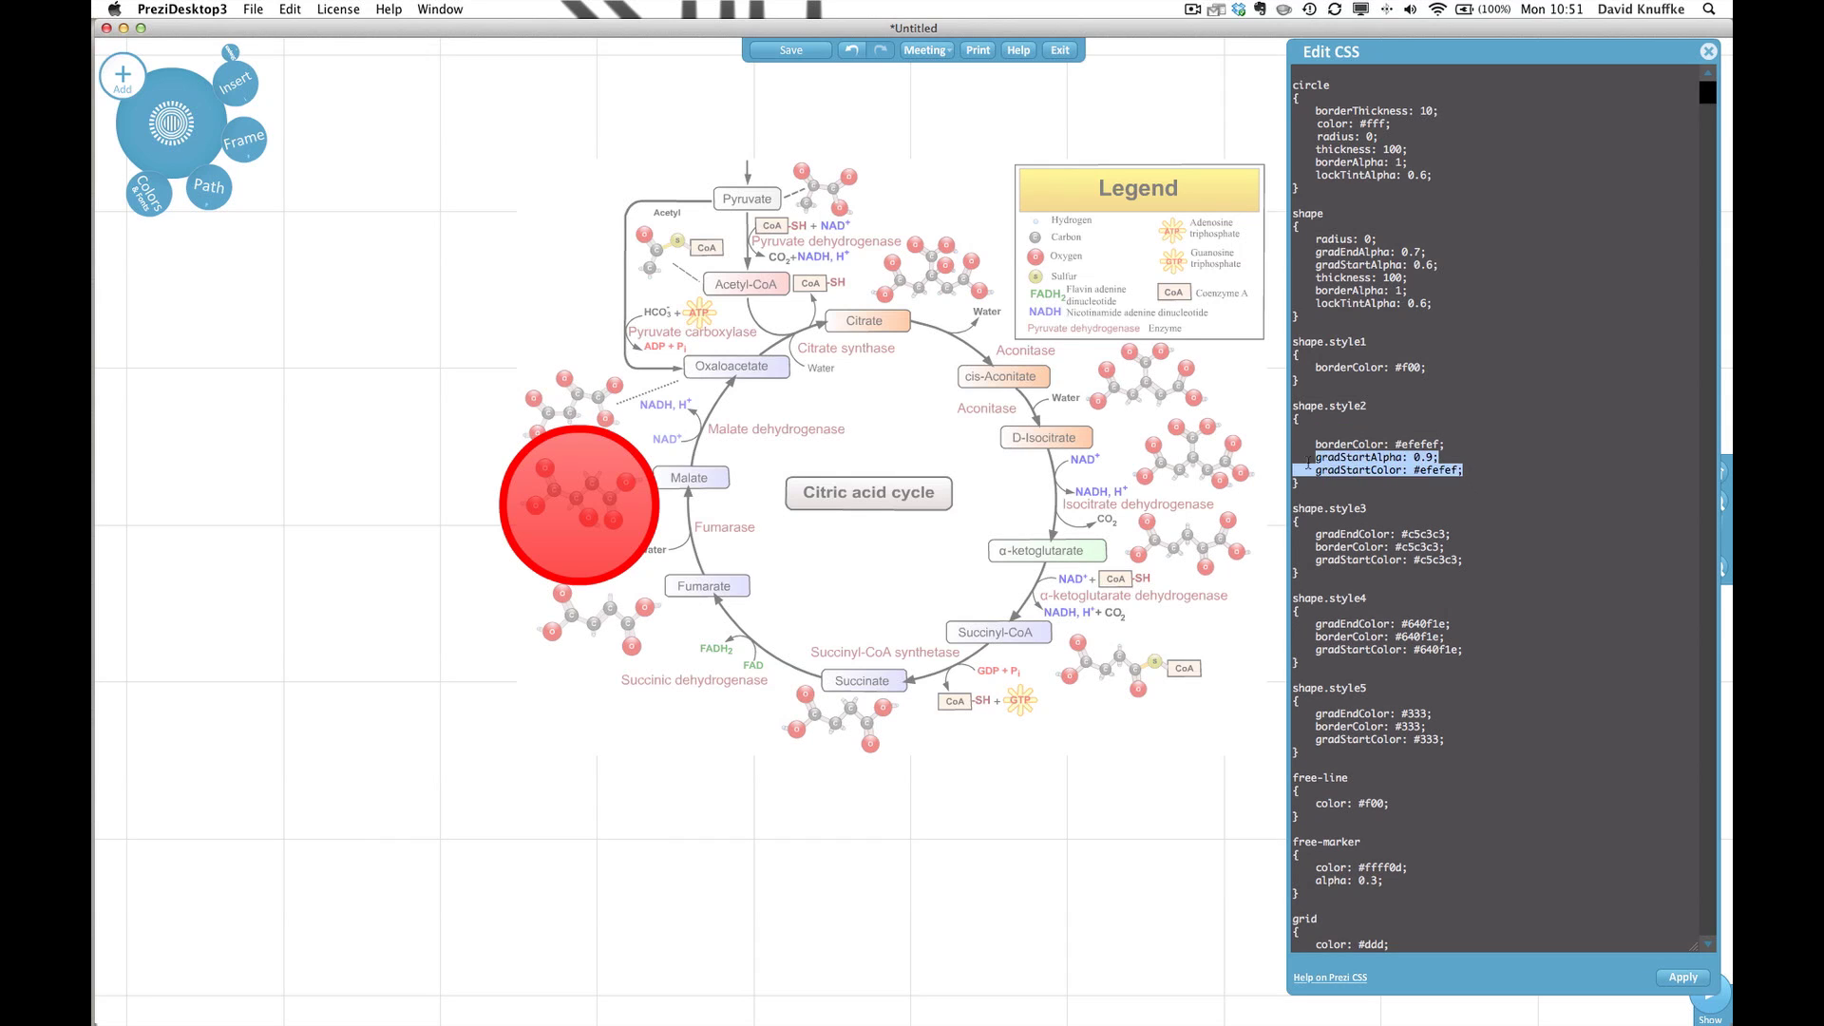
pyautogui.press('BackSpace')
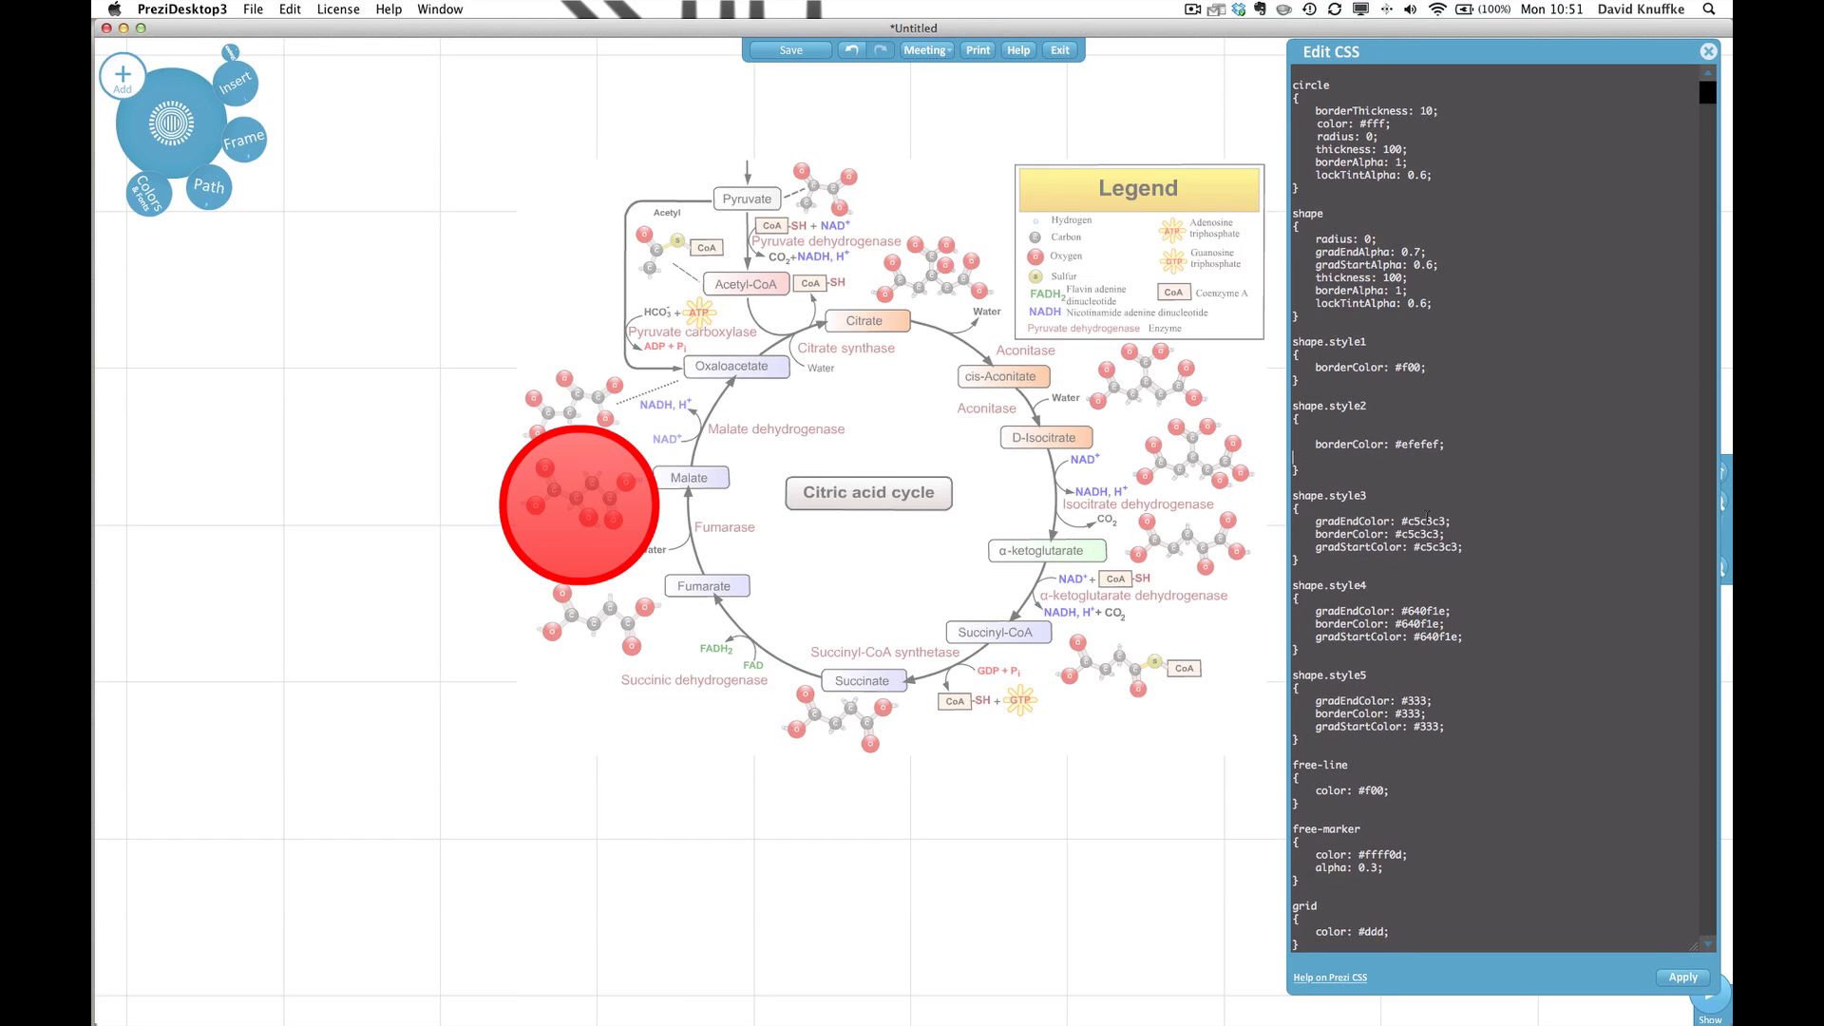
# - Delete the gradEndColor and gradStartColor lines from shape.style3 and shape.style4
pyautogui.hotkey('shift', 'Up')
pyautogui.press('BackSpace')
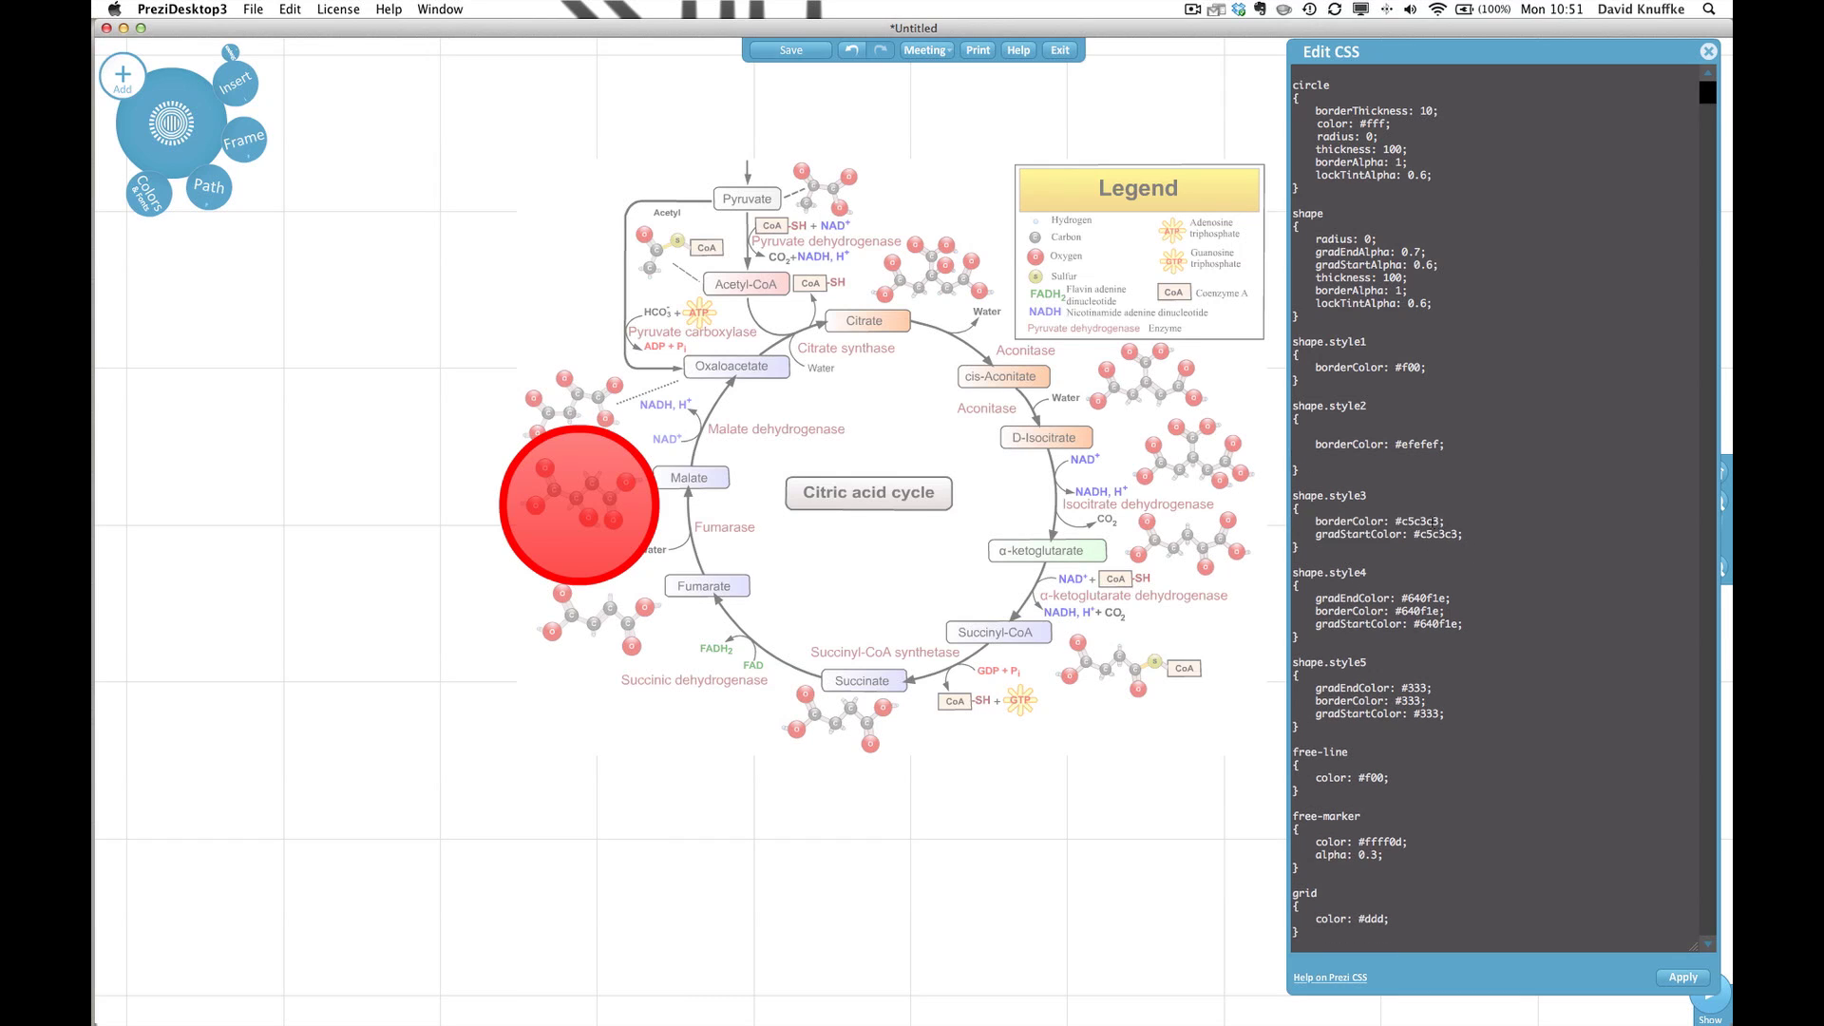
pyautogui.tripleClick(1428, 534)
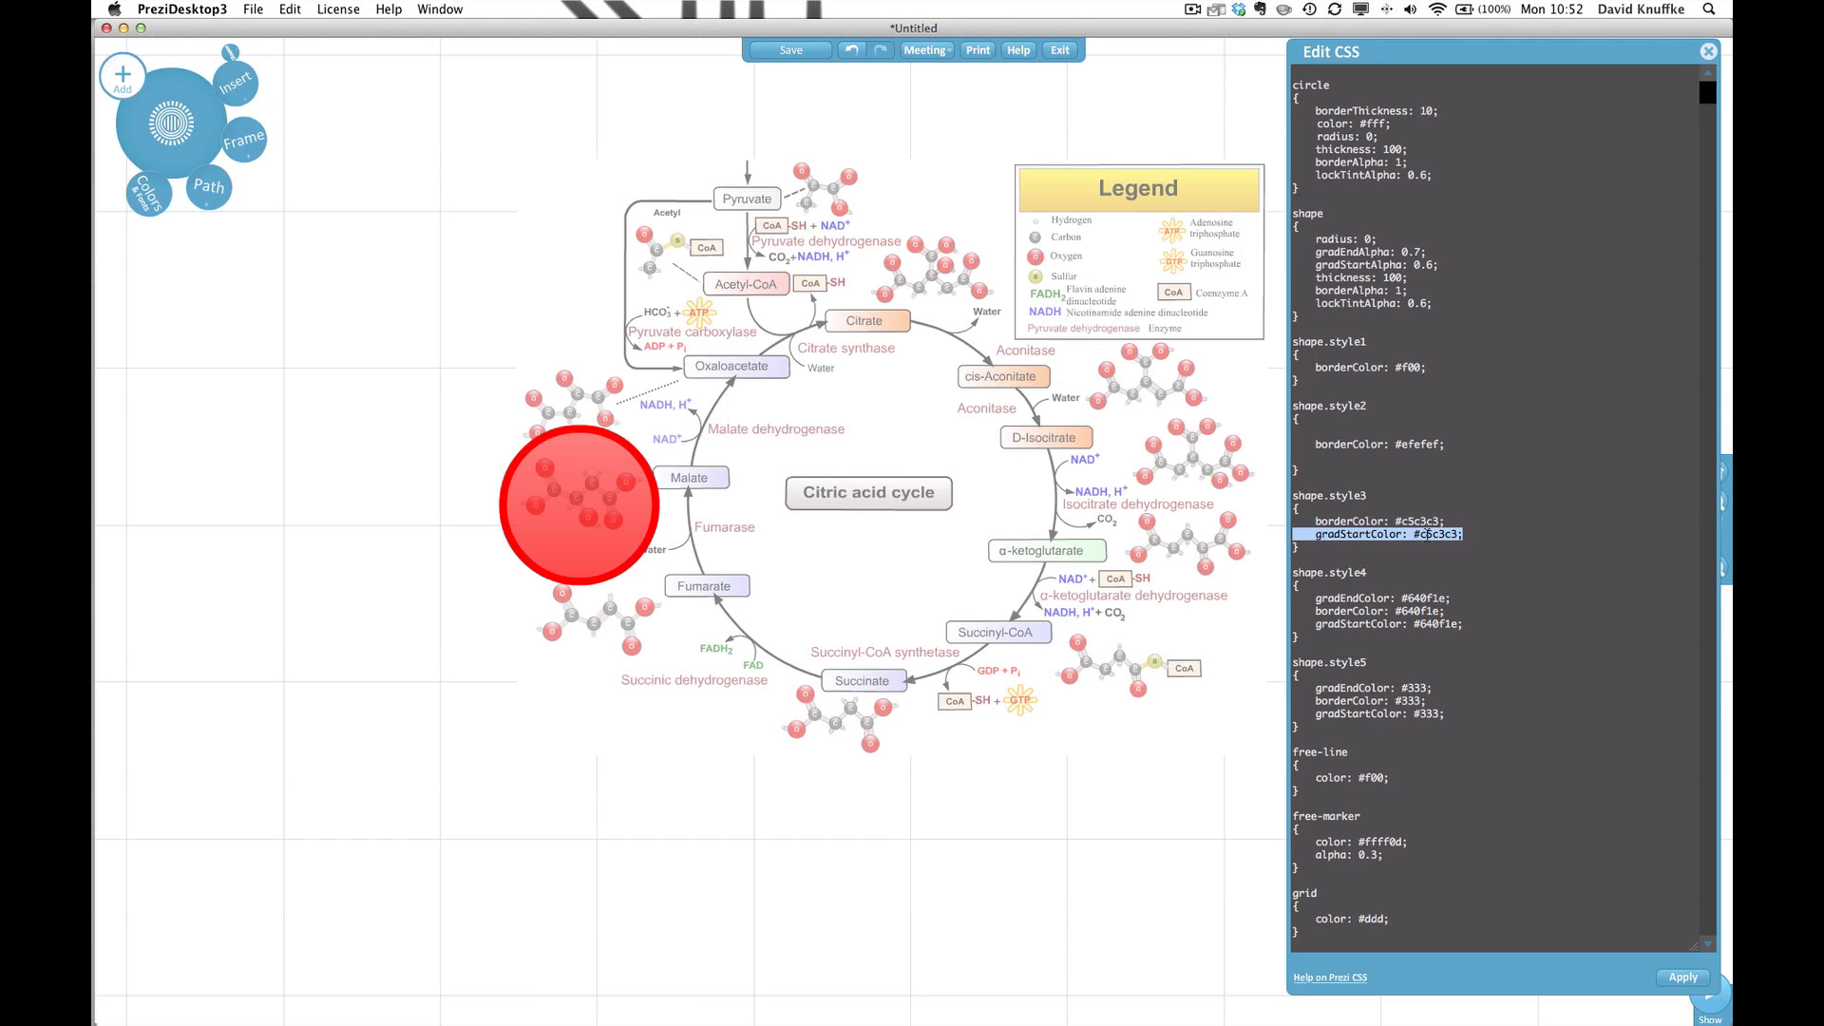
pyautogui.press('BackSpace')
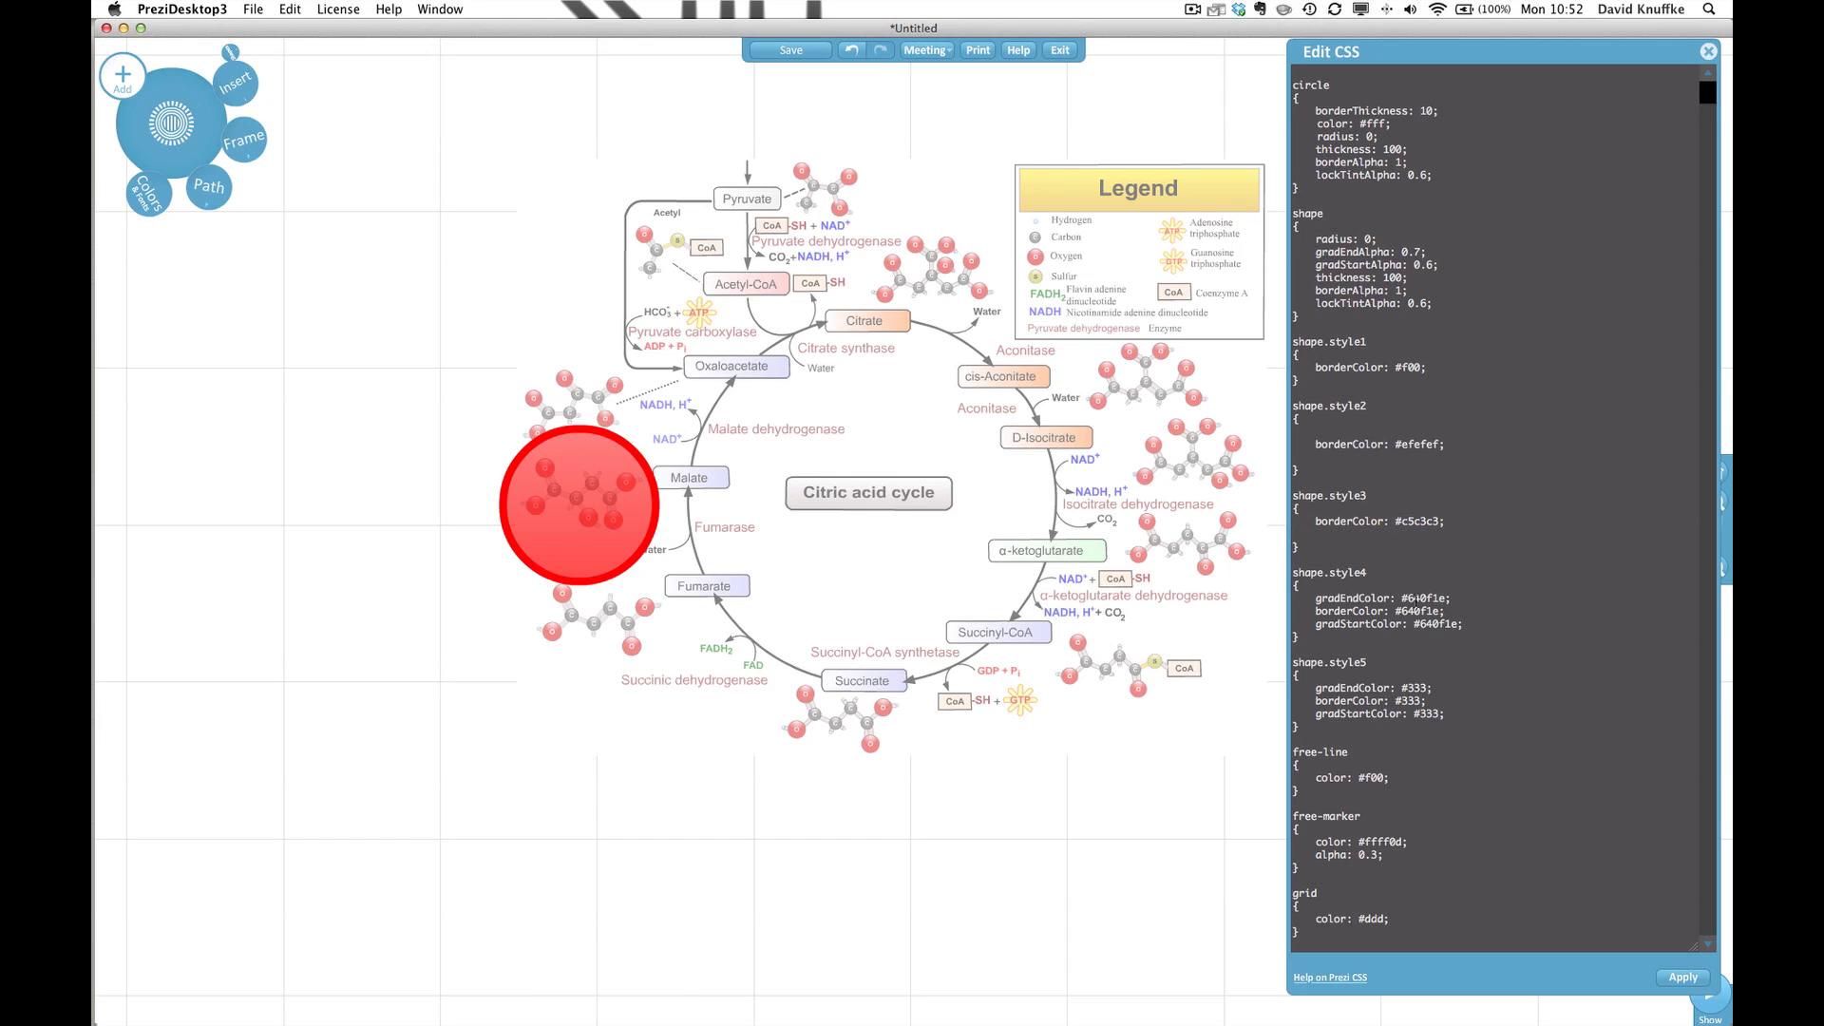
pyautogui.tripleClick(1402, 597)
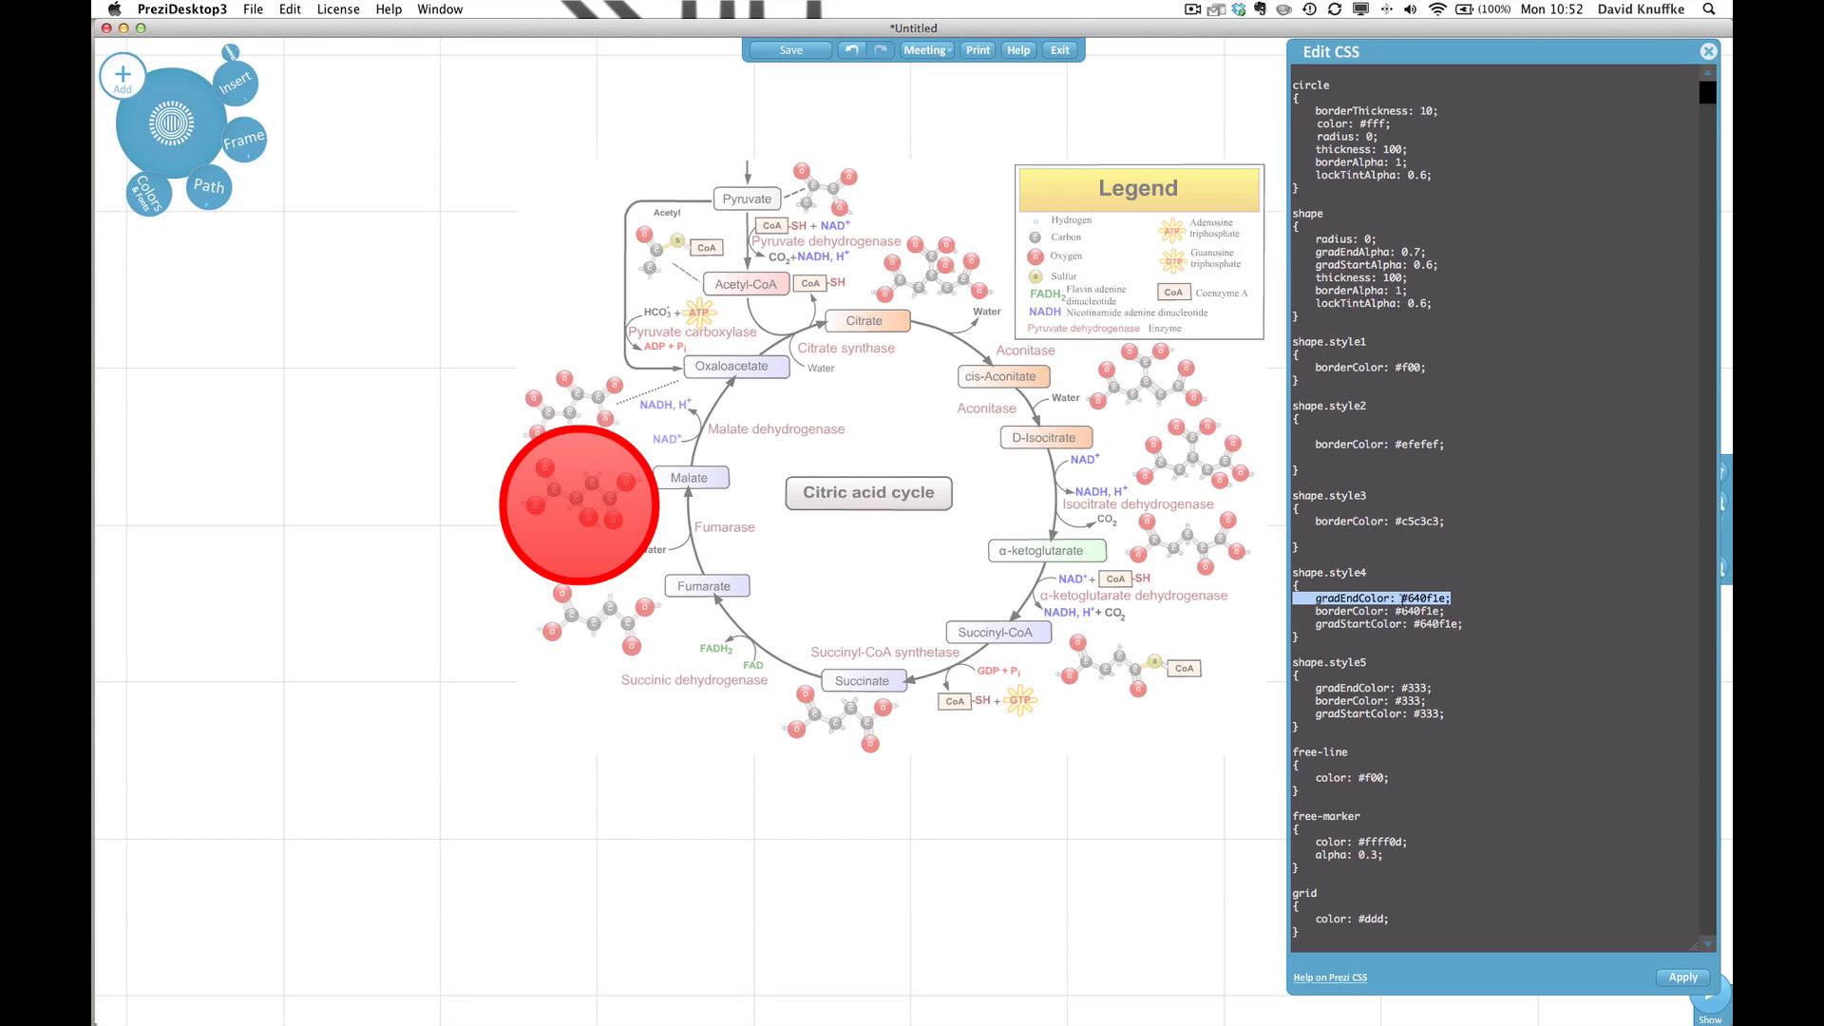
pyautogui.press('BackSpace')
pyautogui.press('BackSpace')
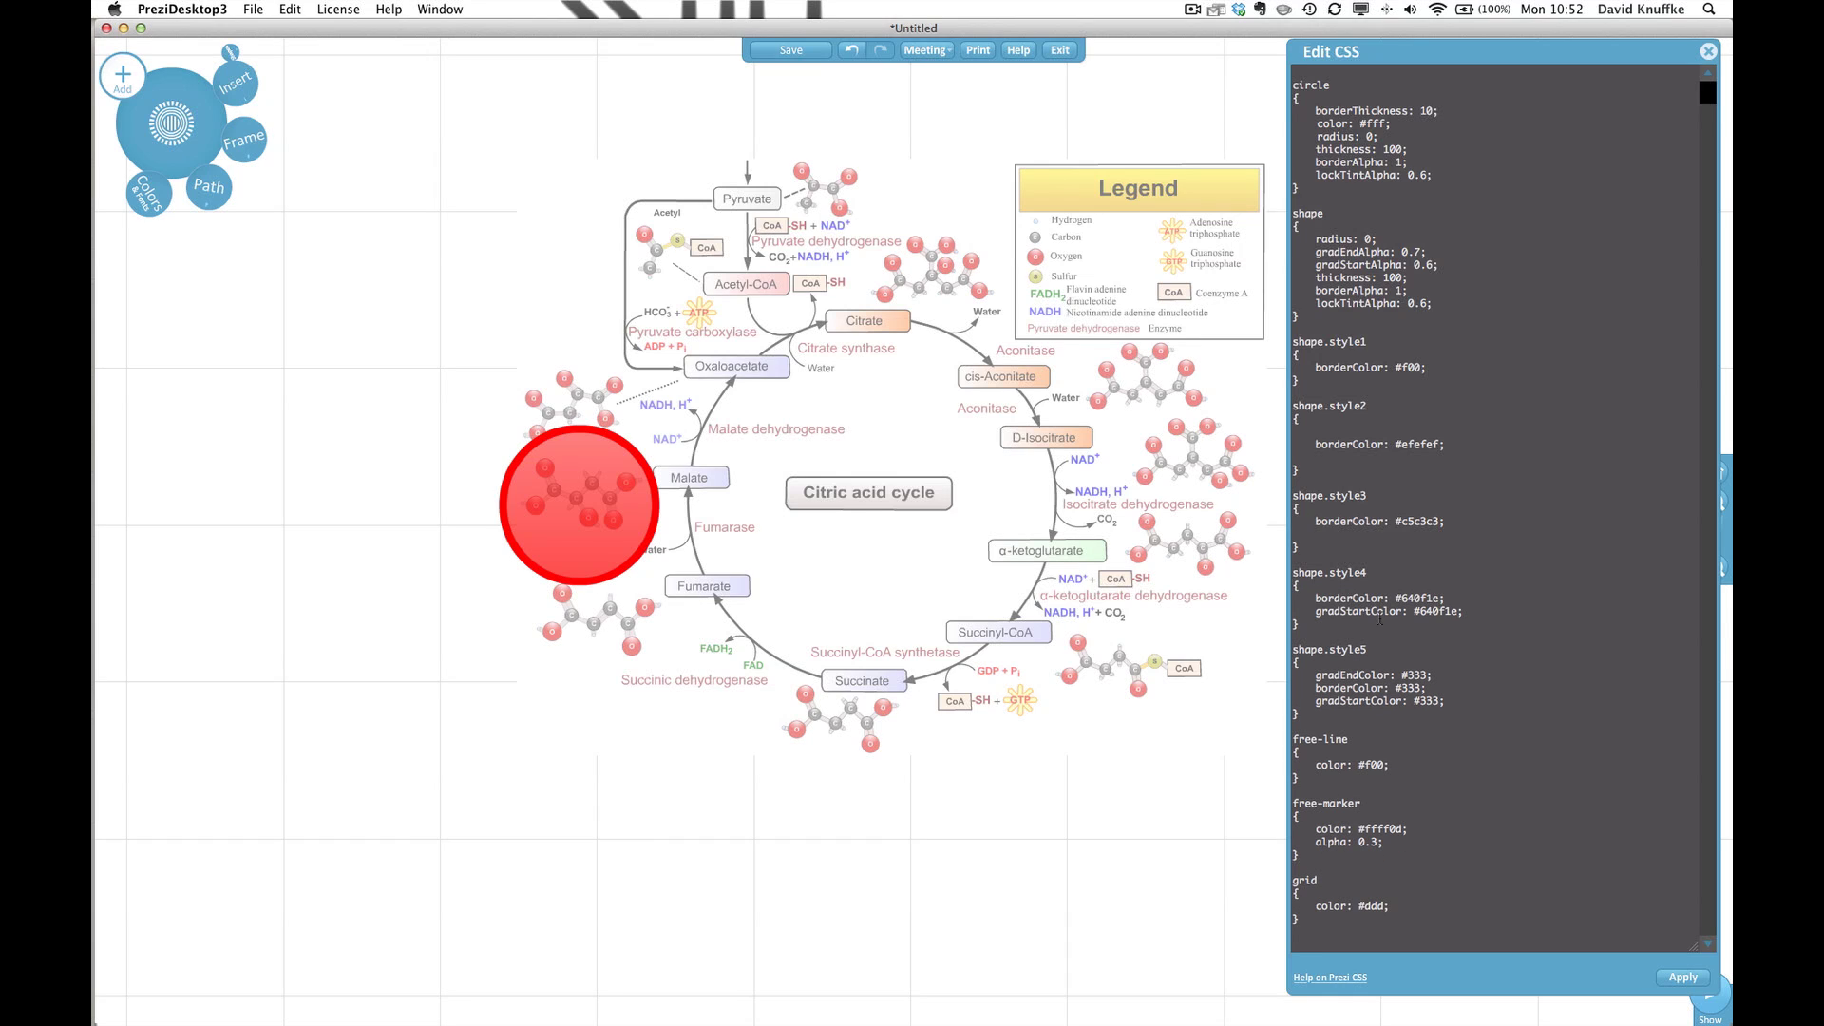
pyautogui.hotkey('shift', 'Left')
pyautogui.hotkey('shift', 'Up')
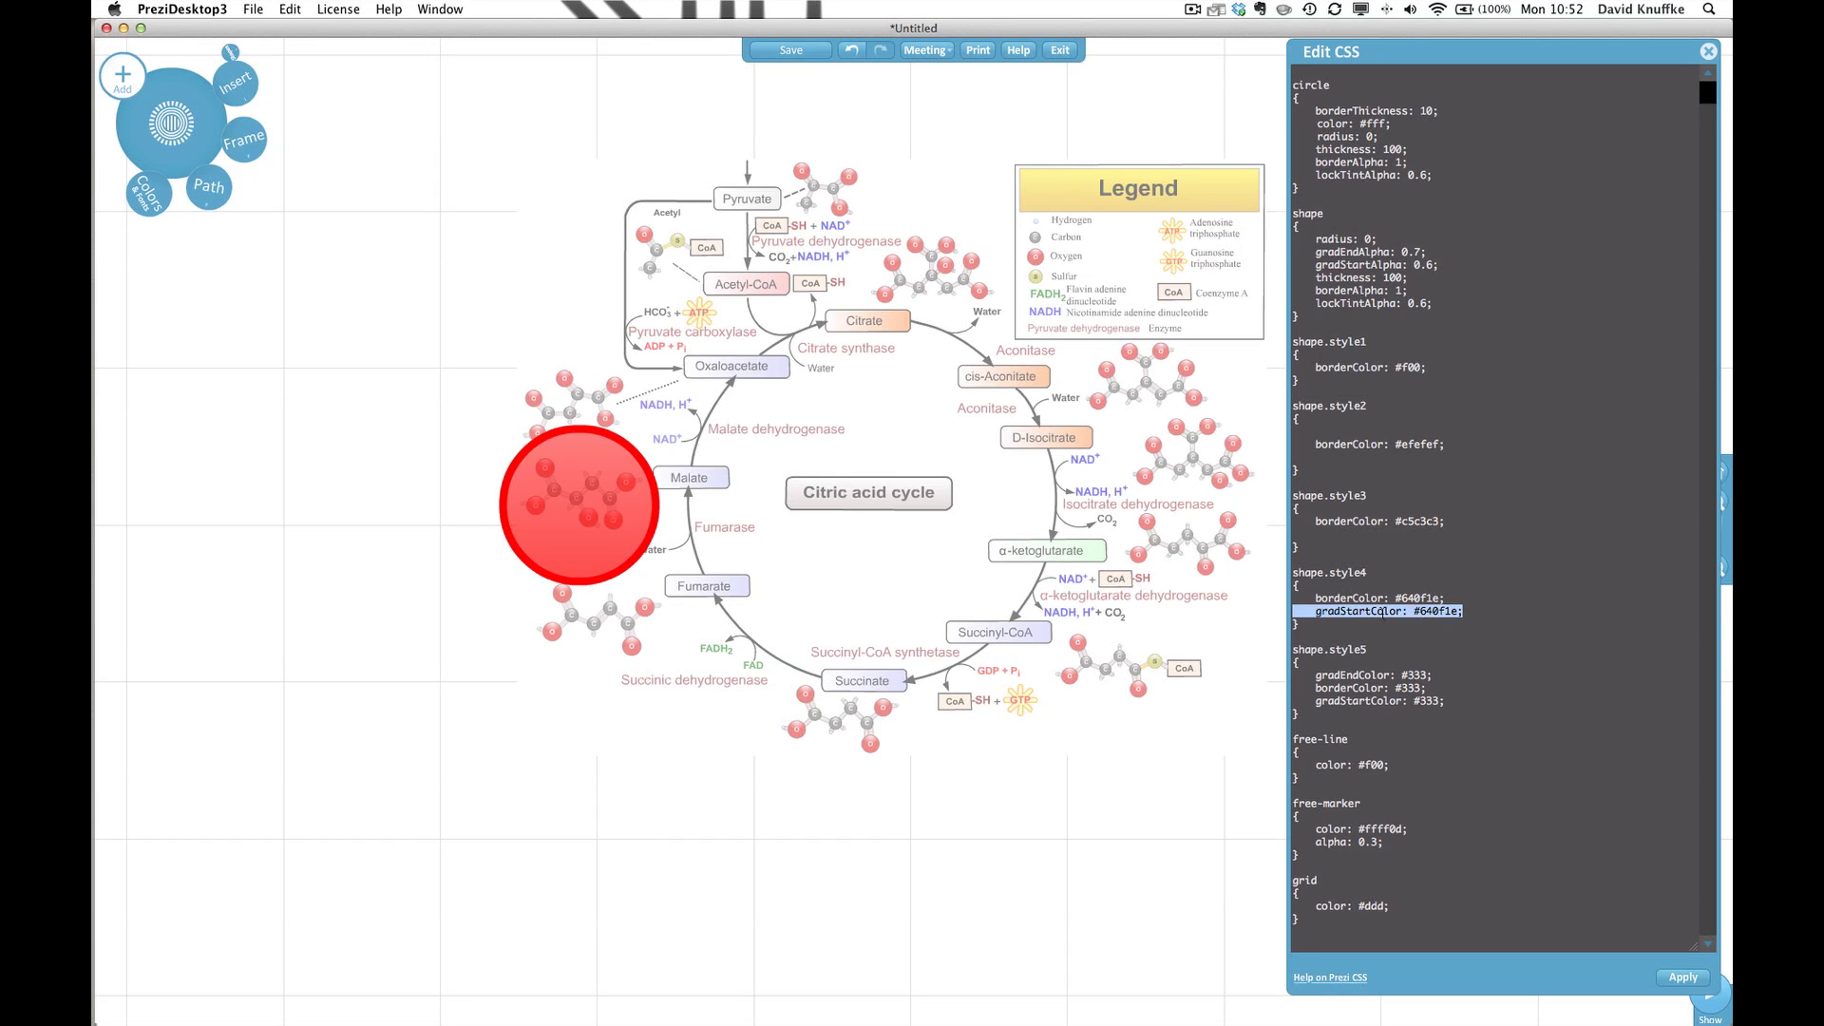
pyautogui.press('BackSpace')
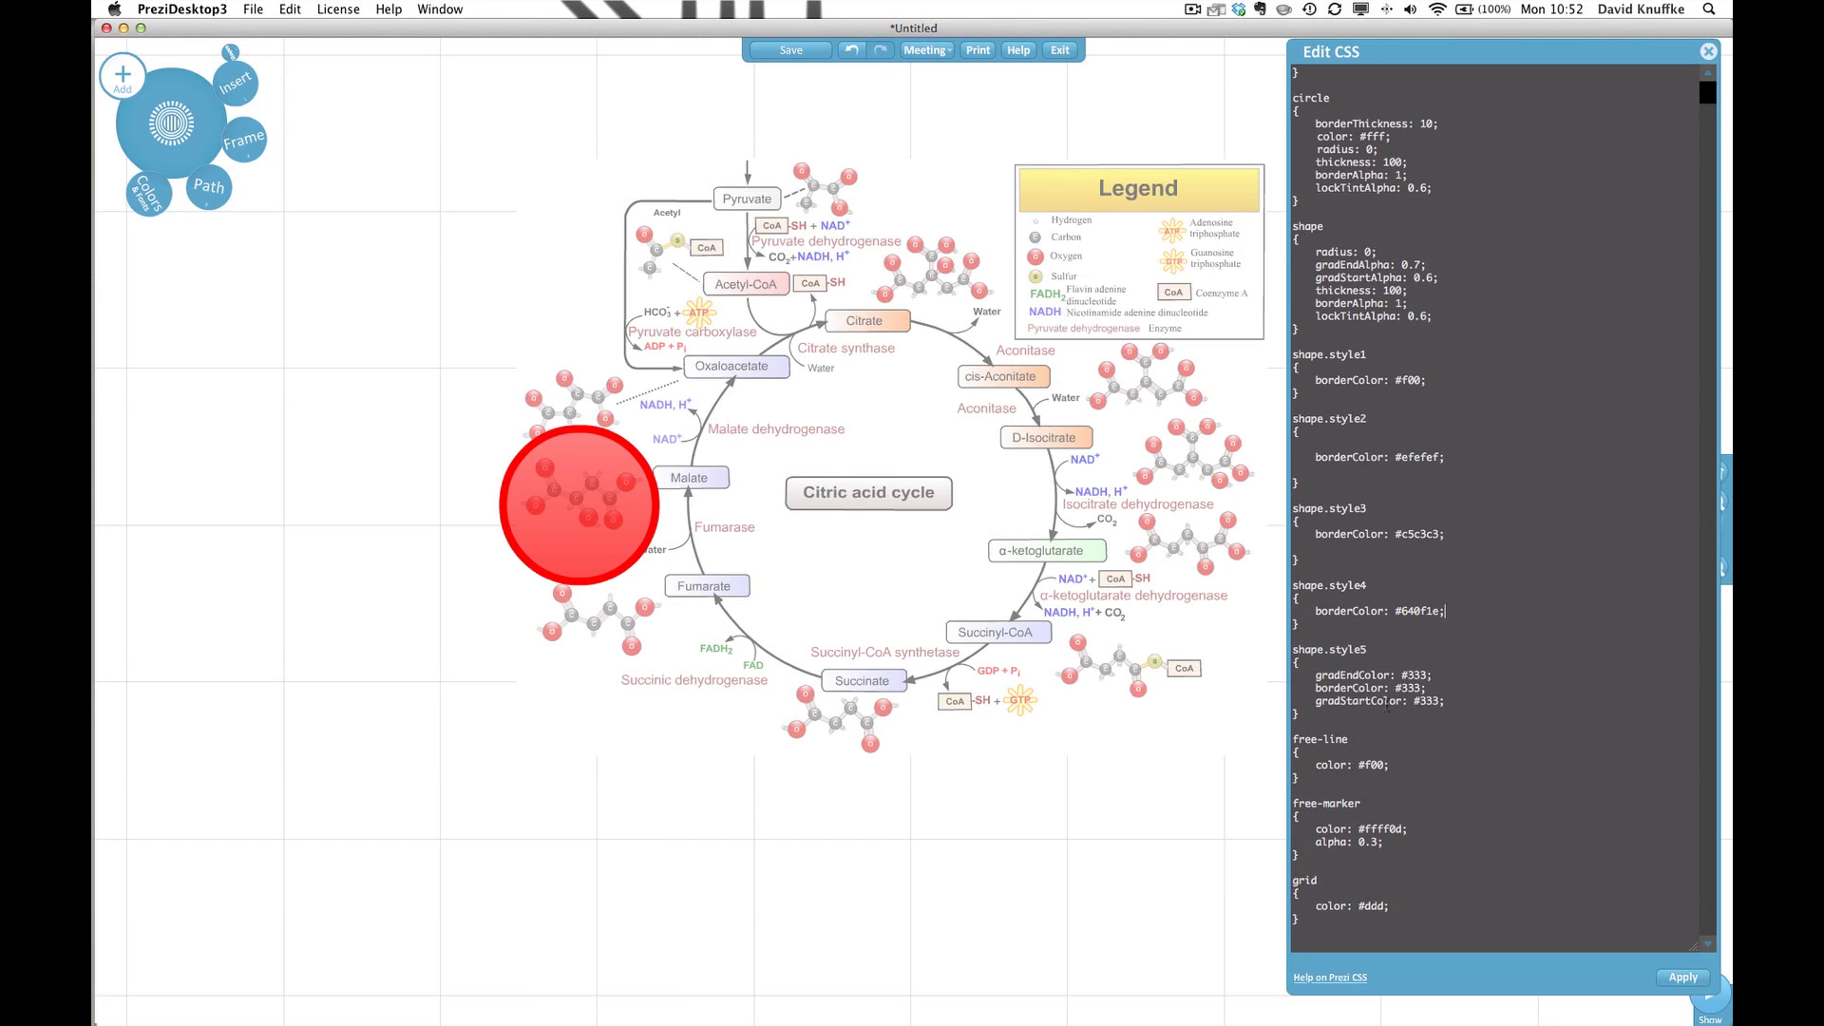
# - Delete the gradEndColor and gradStartColor lines from shape.style5, leaving only its borderColor
pyautogui.press('Down')
pyautogui.press('Down')
pyautogui.press('Down')
pyautogui.press('Down')
pyautogui.press('Right')
pyautogui.hotkey('alt', 'shift', 'Right')
pyautogui.hotkey('alt', 'shift', 'Right')
pyautogui.hotkey('alt', 'shift', 'Right')
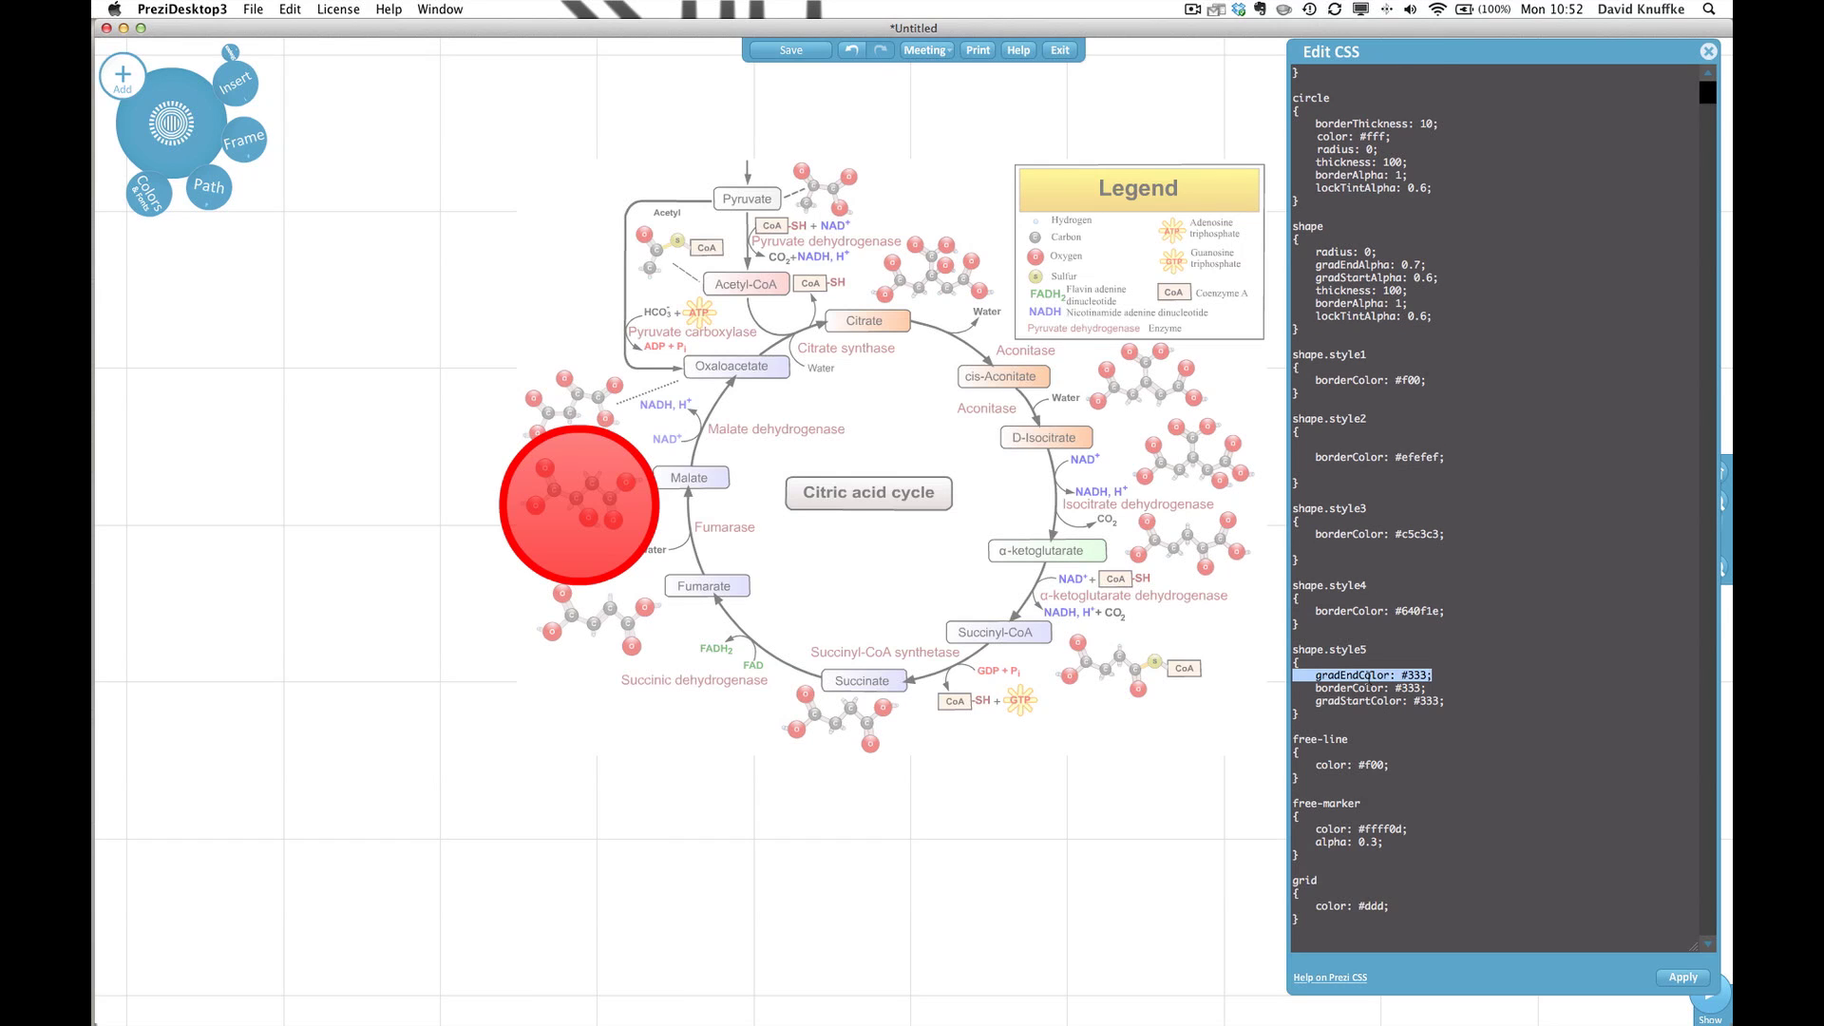
pyautogui.press('BackSpace')
pyautogui.hotkey('shift', 'End')
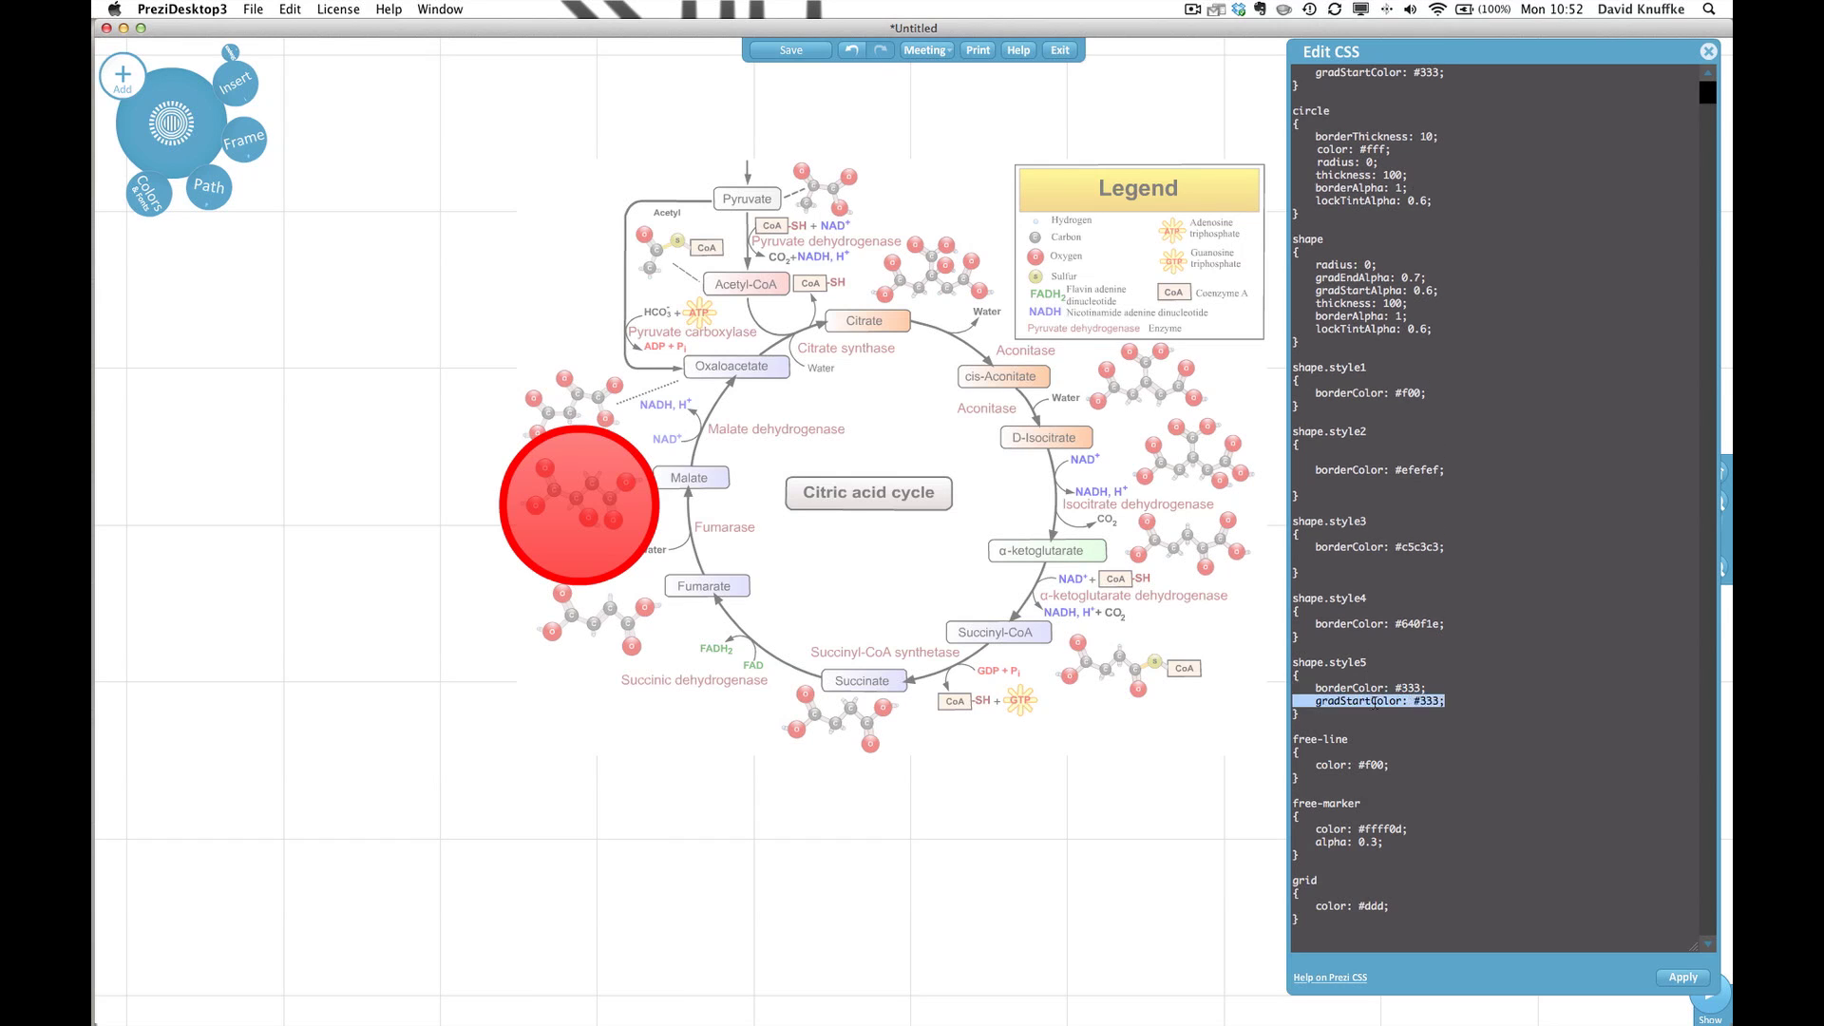
pyautogui.press('BackSpace')
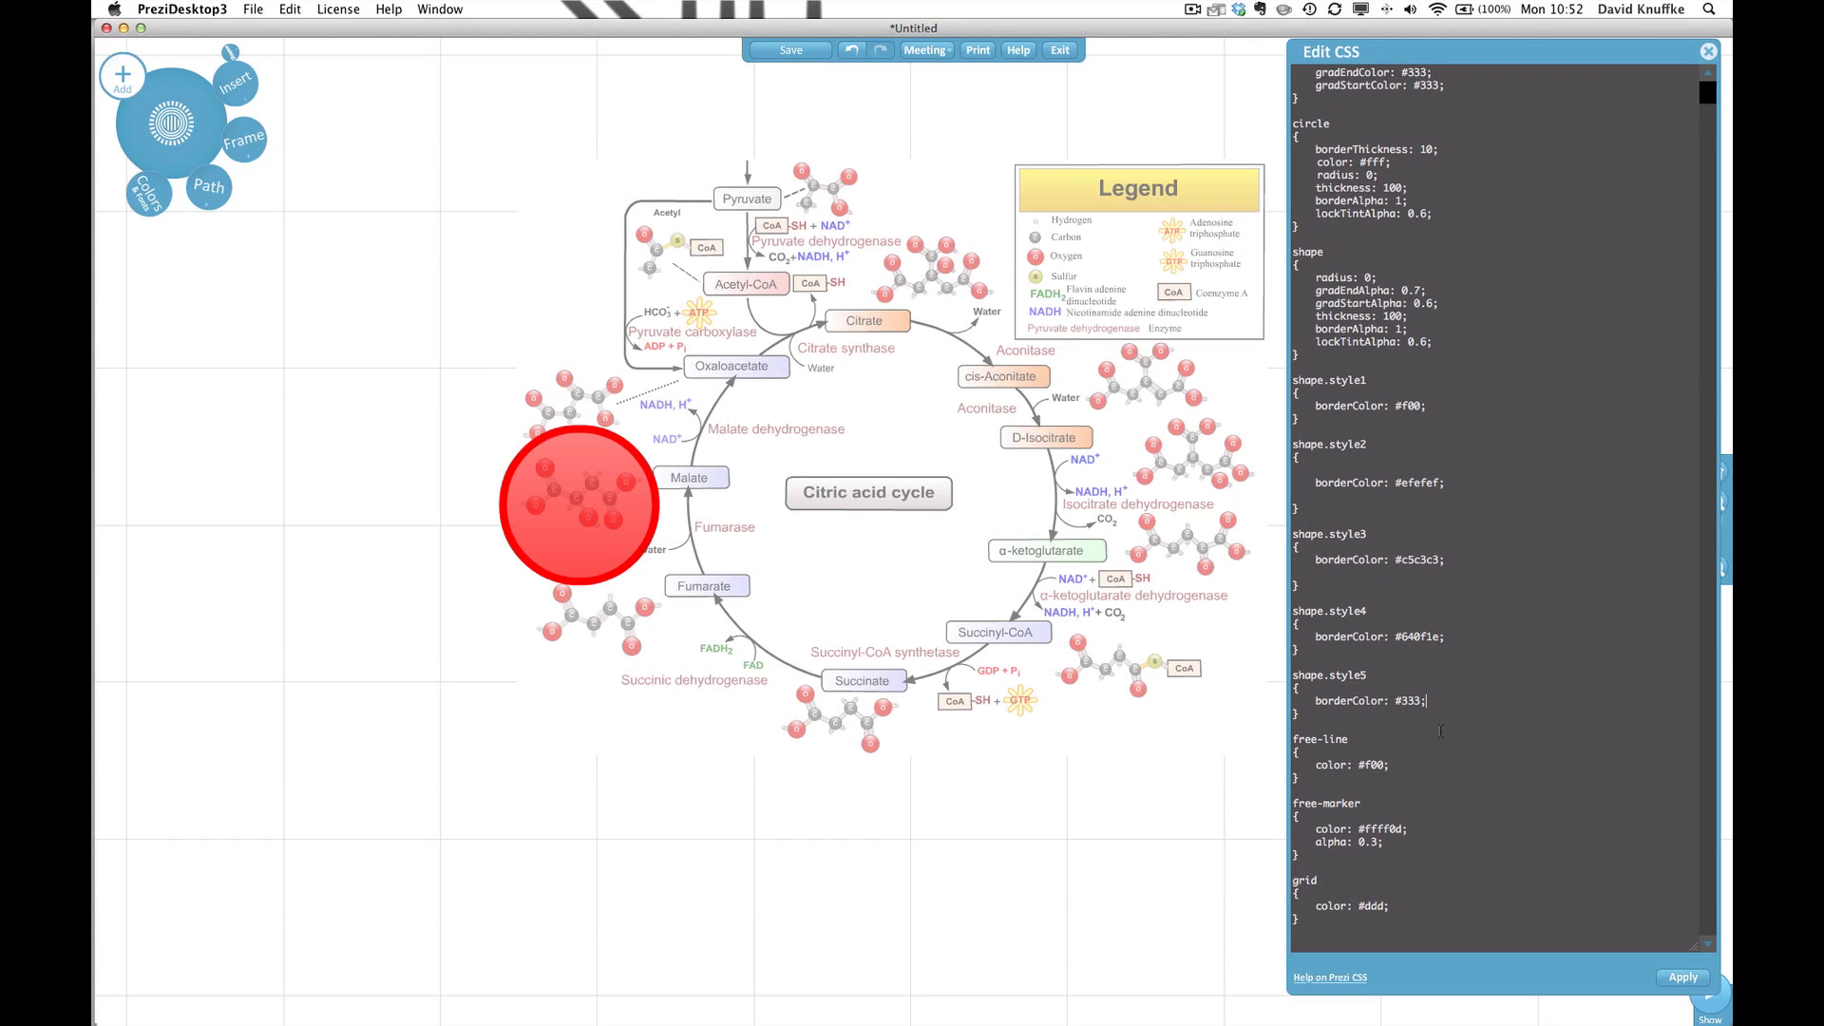
# - Apply the gradient-free styles, close the CSS editor, and preview the red ring in presentation mode
pyautogui.click(1682, 980)
pyautogui.click(1680, 979)
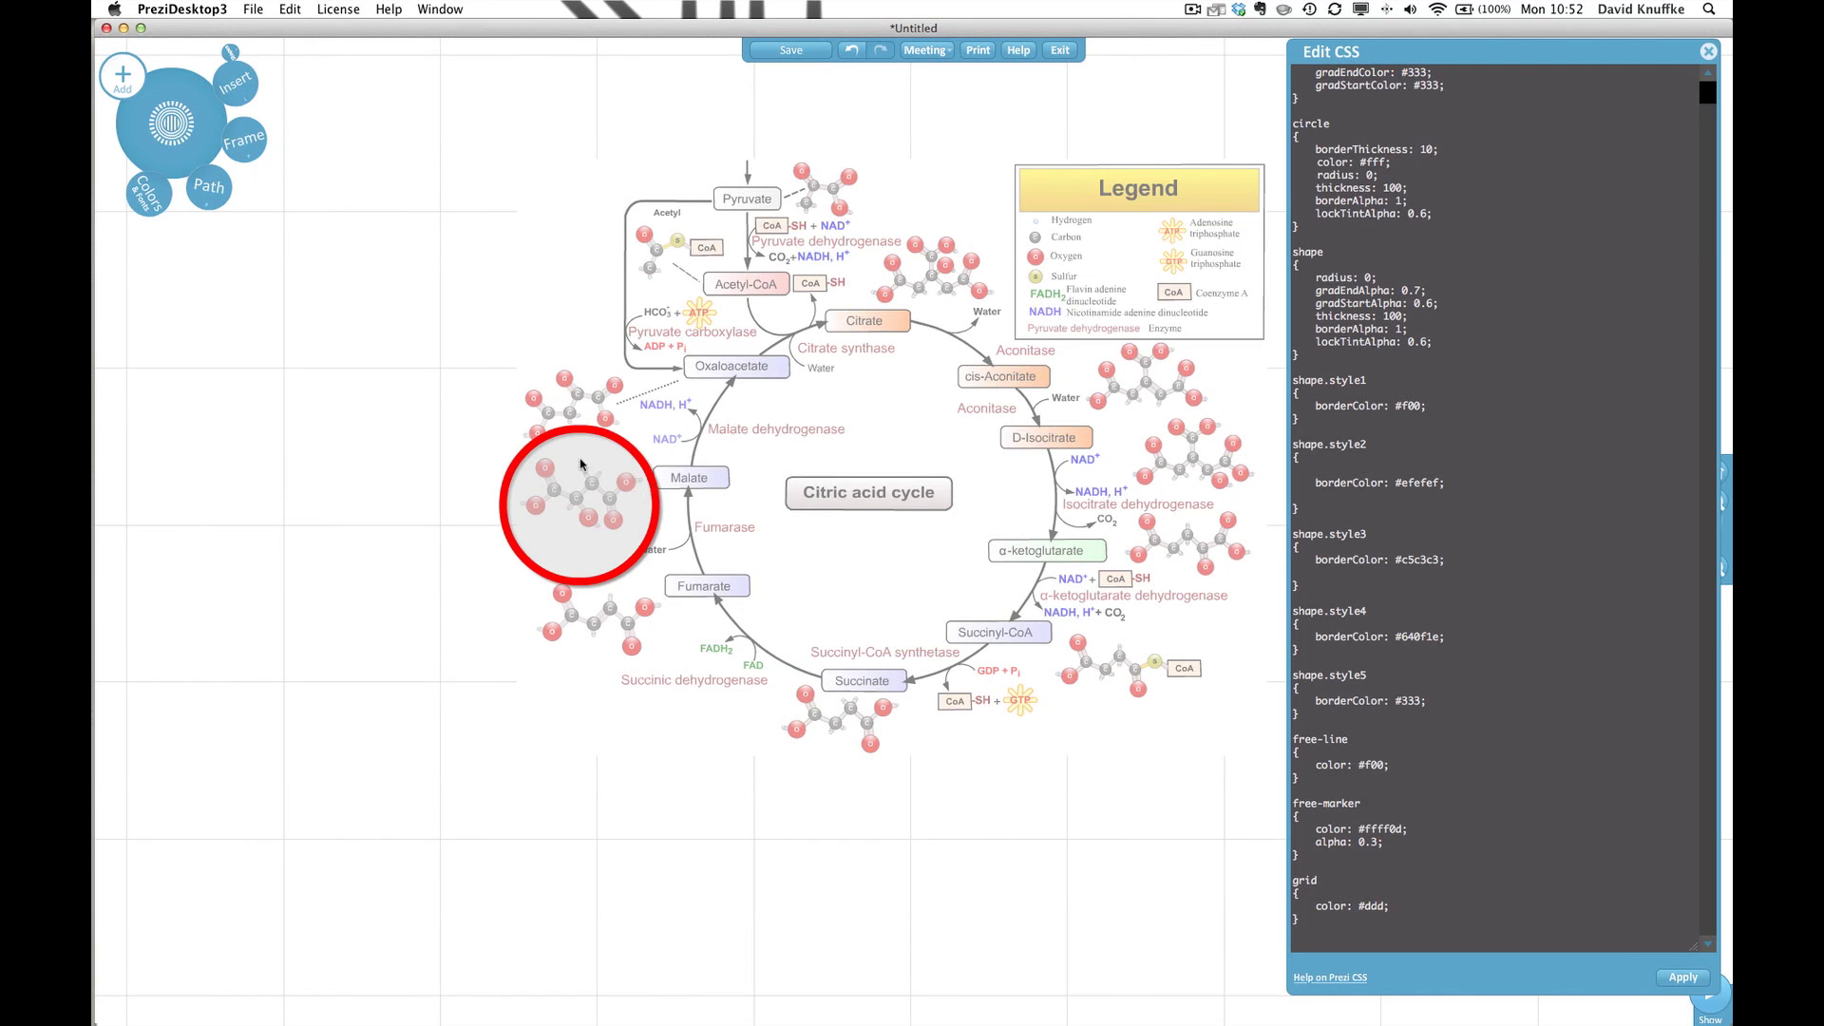
pyautogui.click(1708, 51)
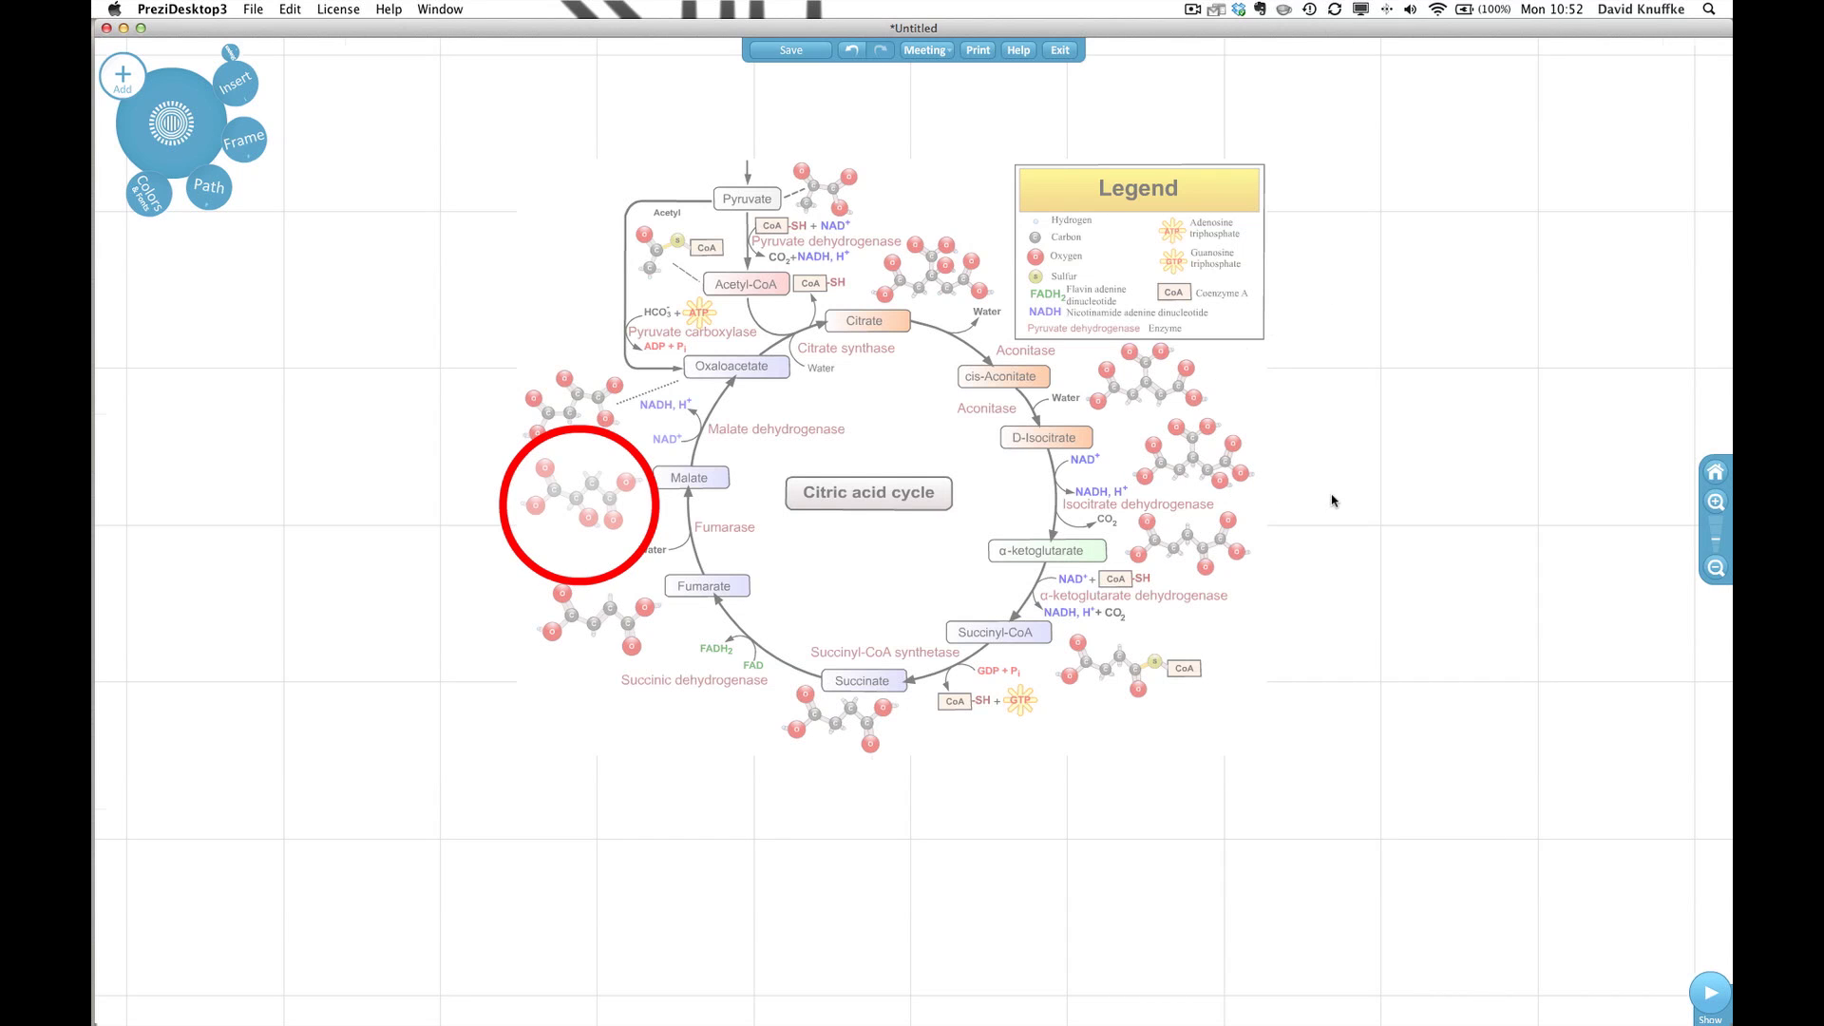
pyautogui.press('space')
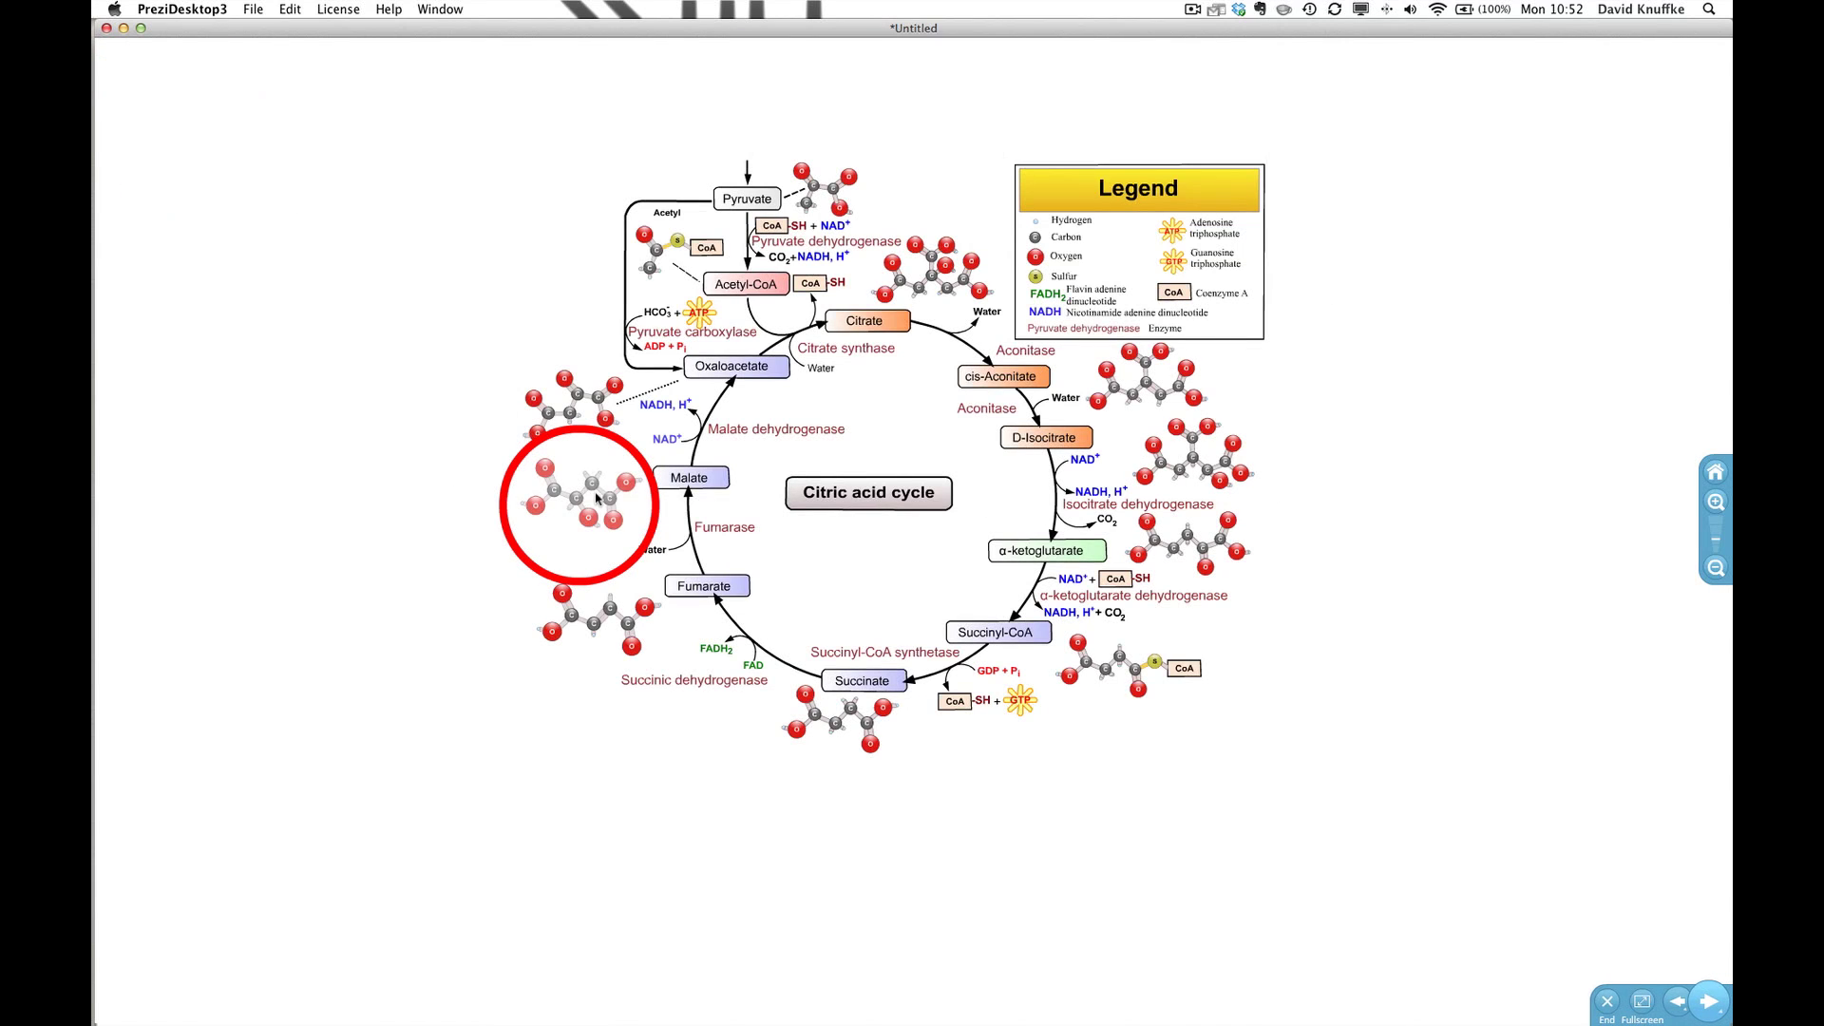
pyautogui.scroll(2, 596, 493)
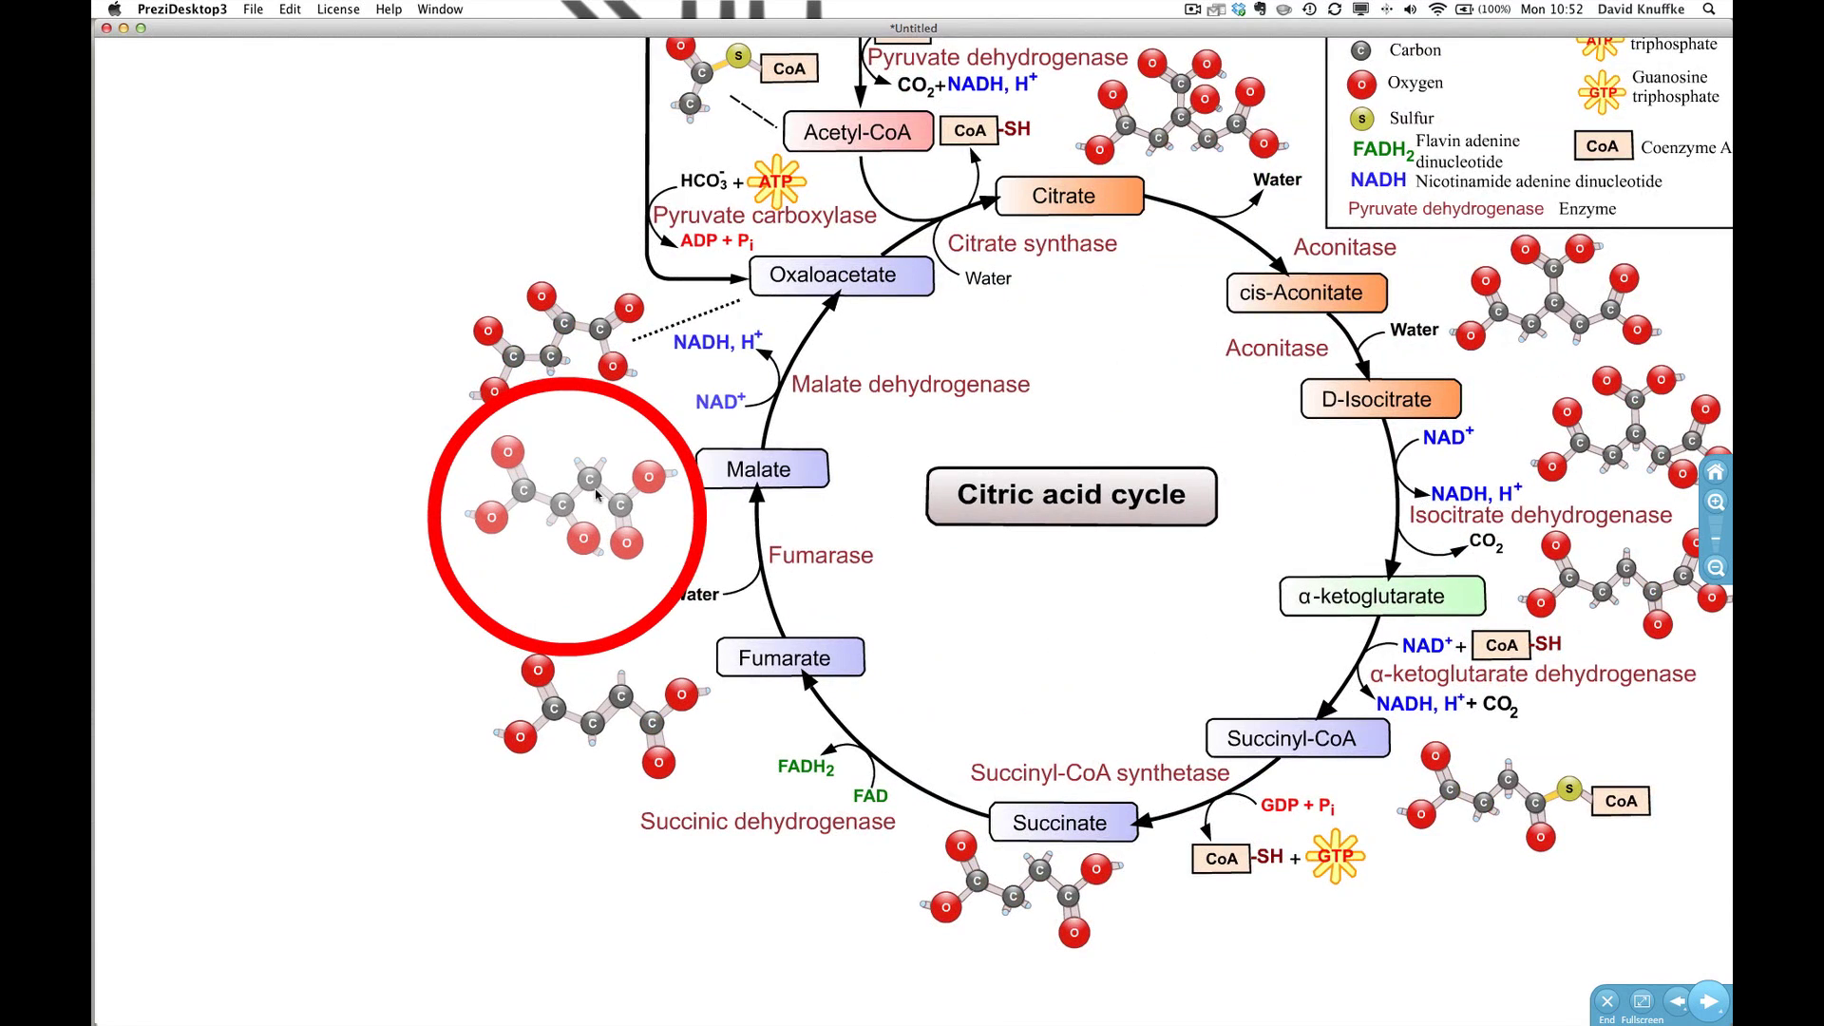
pyautogui.scroll(-3, 596, 493)
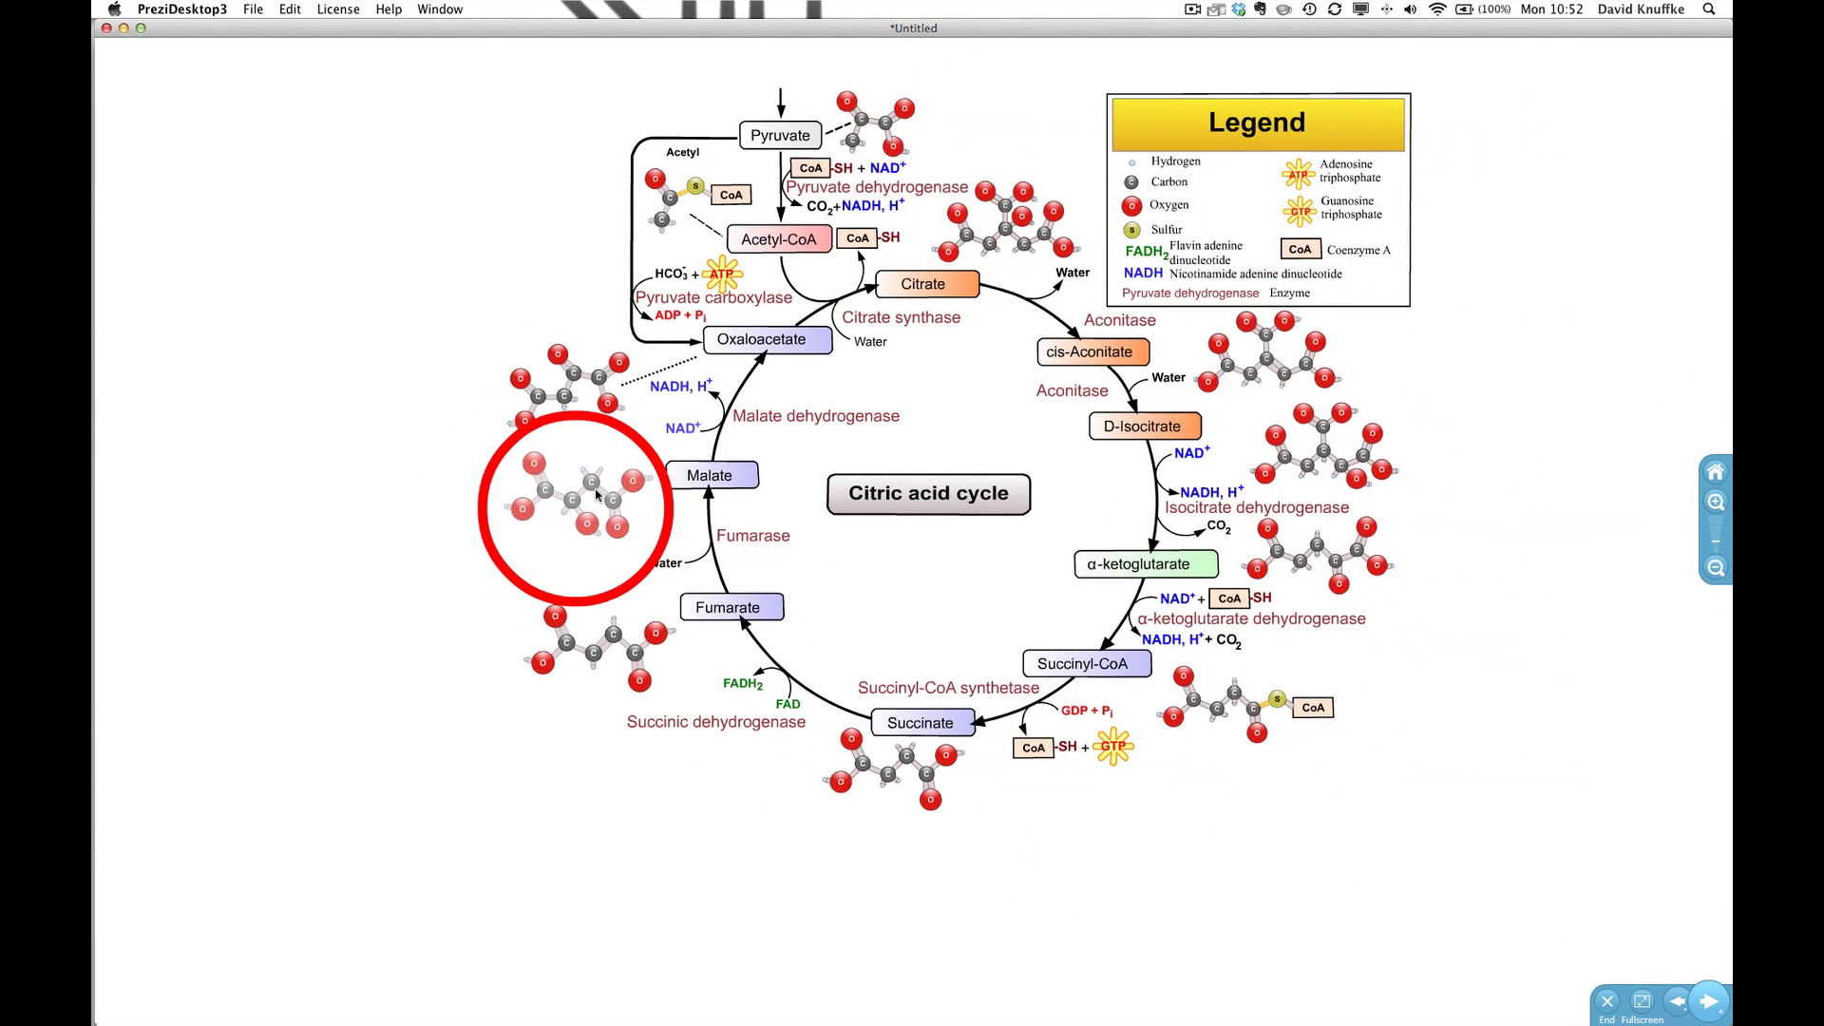
# - Return to editing, select the red ring, and reopen an enlarged theme CSS editor
pyautogui.press('Escape')
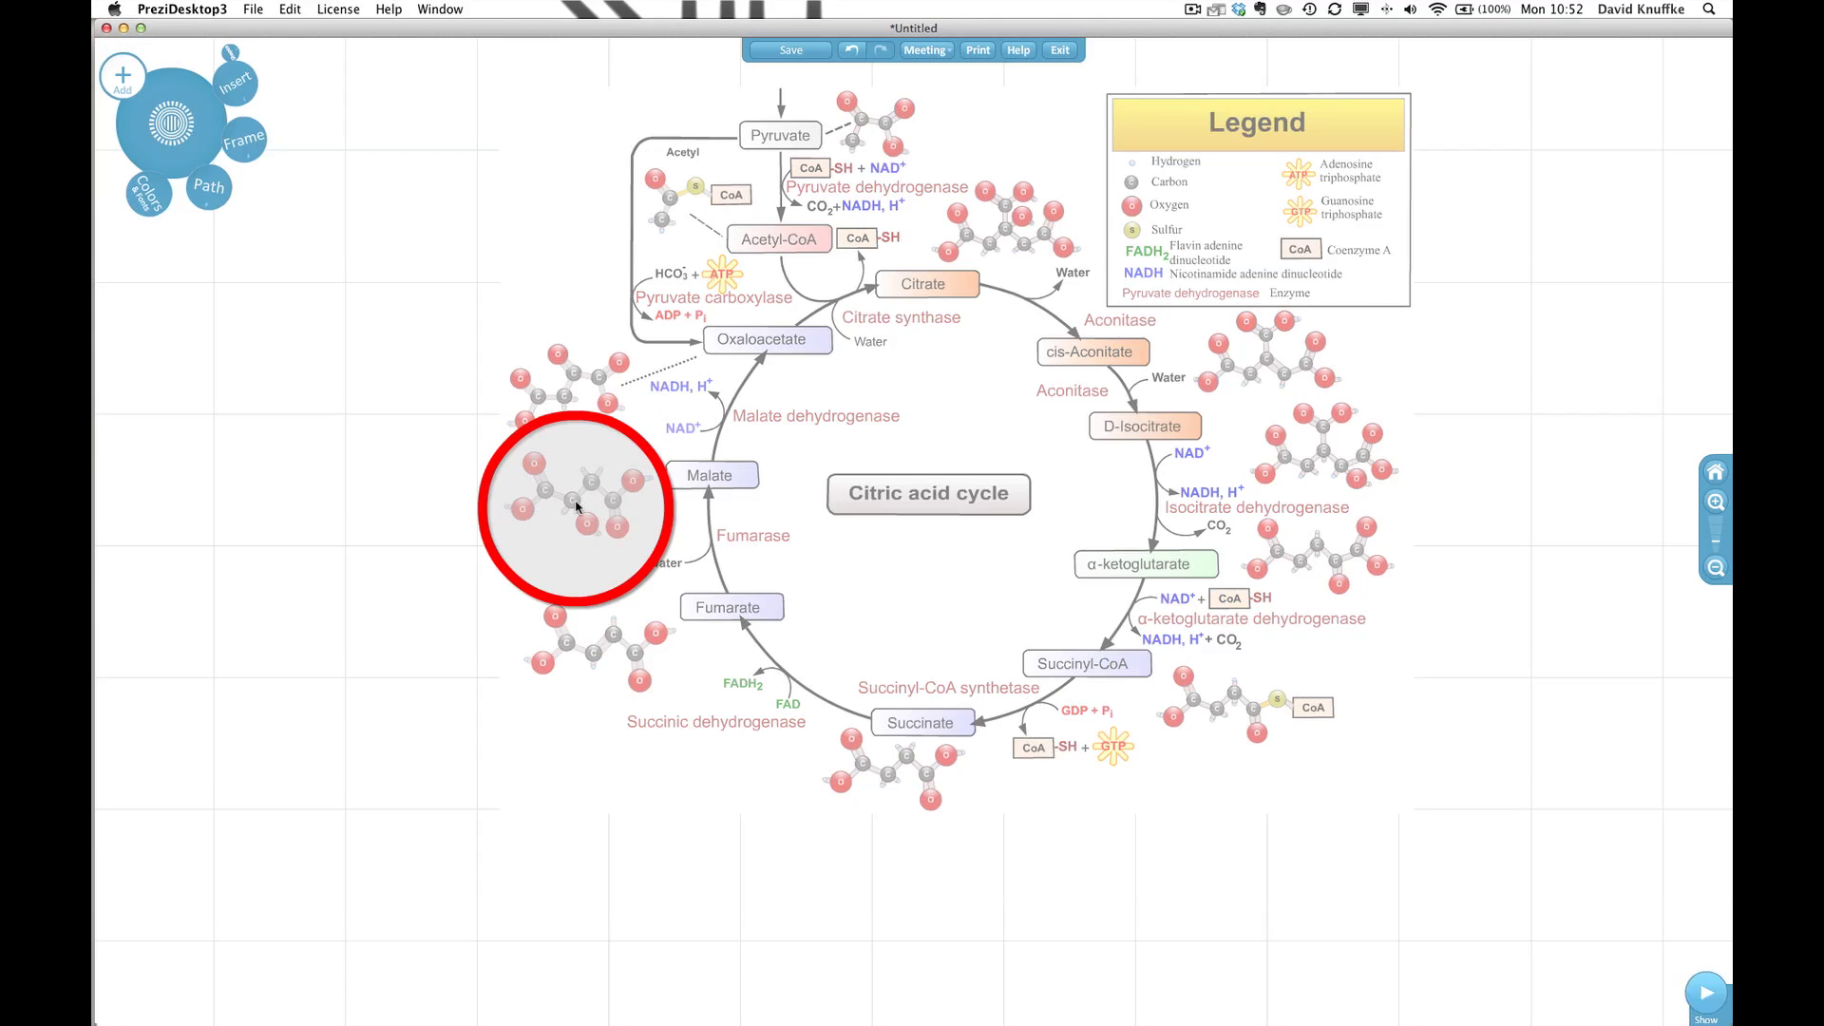
pyautogui.moveTo(578, 506)
pyautogui.mouseDown()
pyautogui.moveTo(635, 526)
pyautogui.moveTo(578, 642)
pyautogui.moveTo(772, 609)
pyautogui.moveTo(666, 605)
pyautogui.moveTo(598, 512)
pyautogui.mouseUp()
pyautogui.click(161, 201)
pyautogui.click(238, 102)
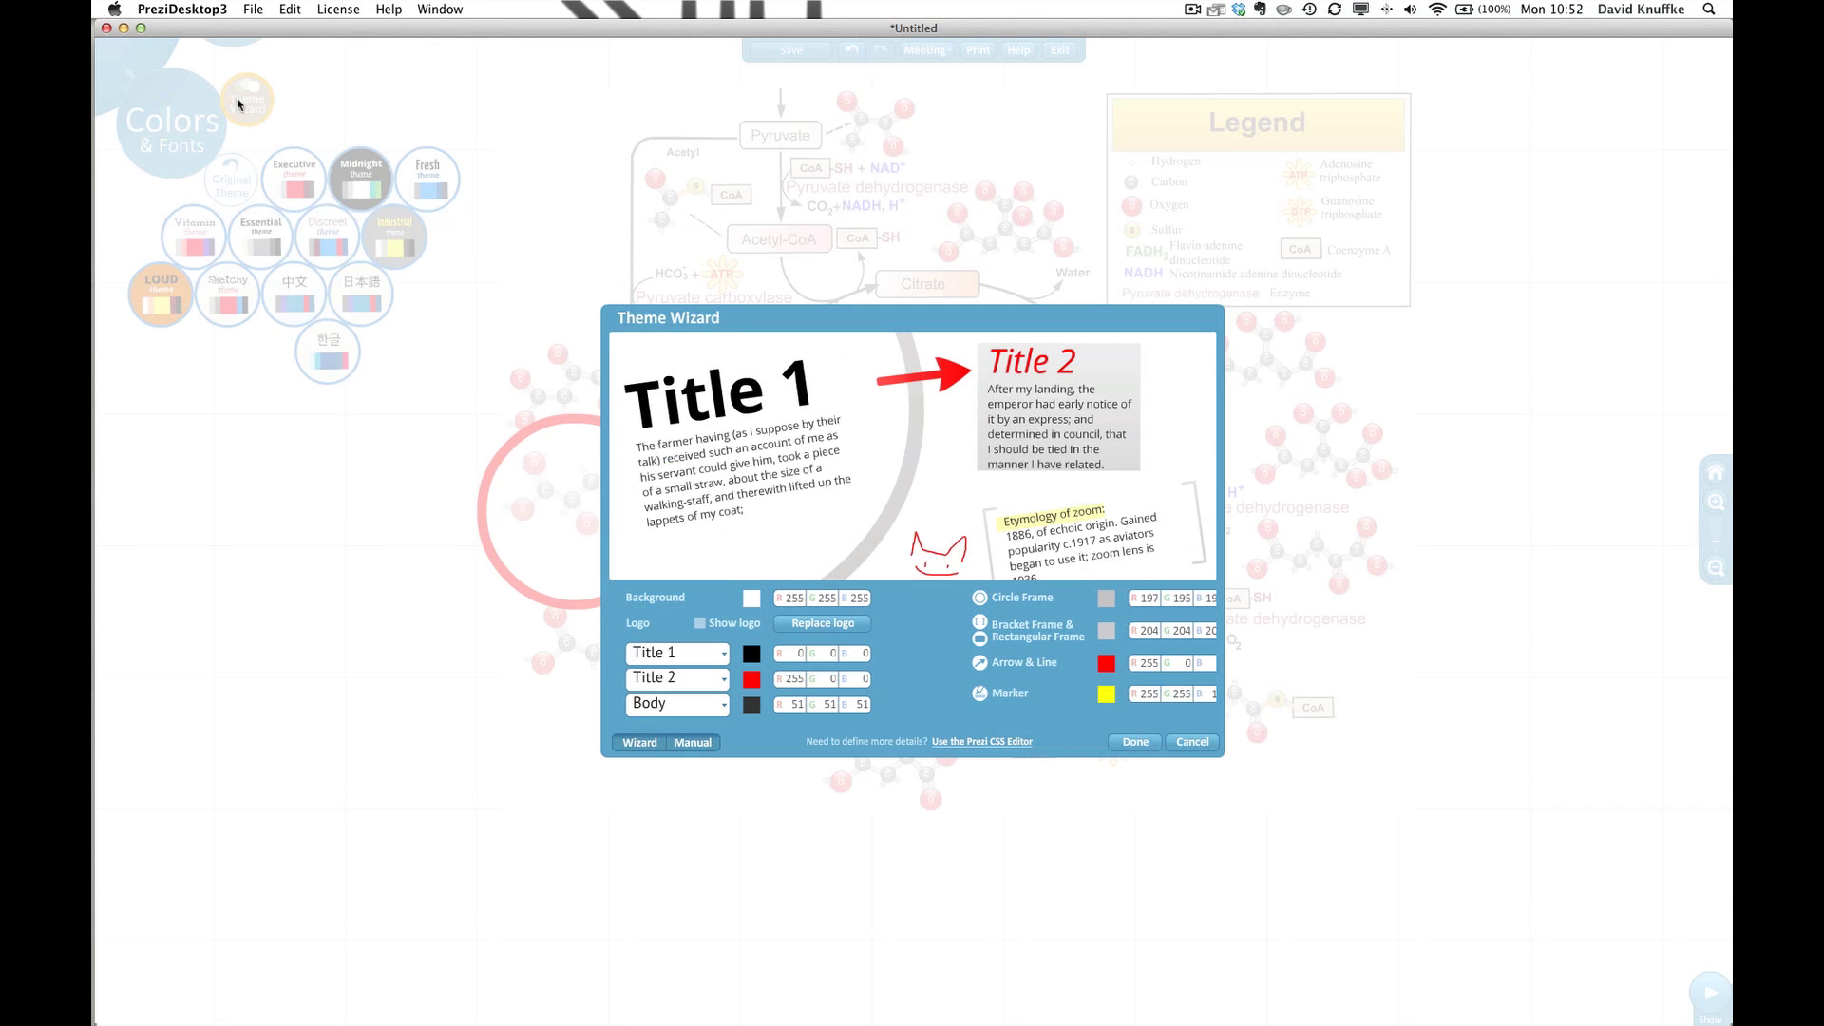
pyautogui.click(971, 742)
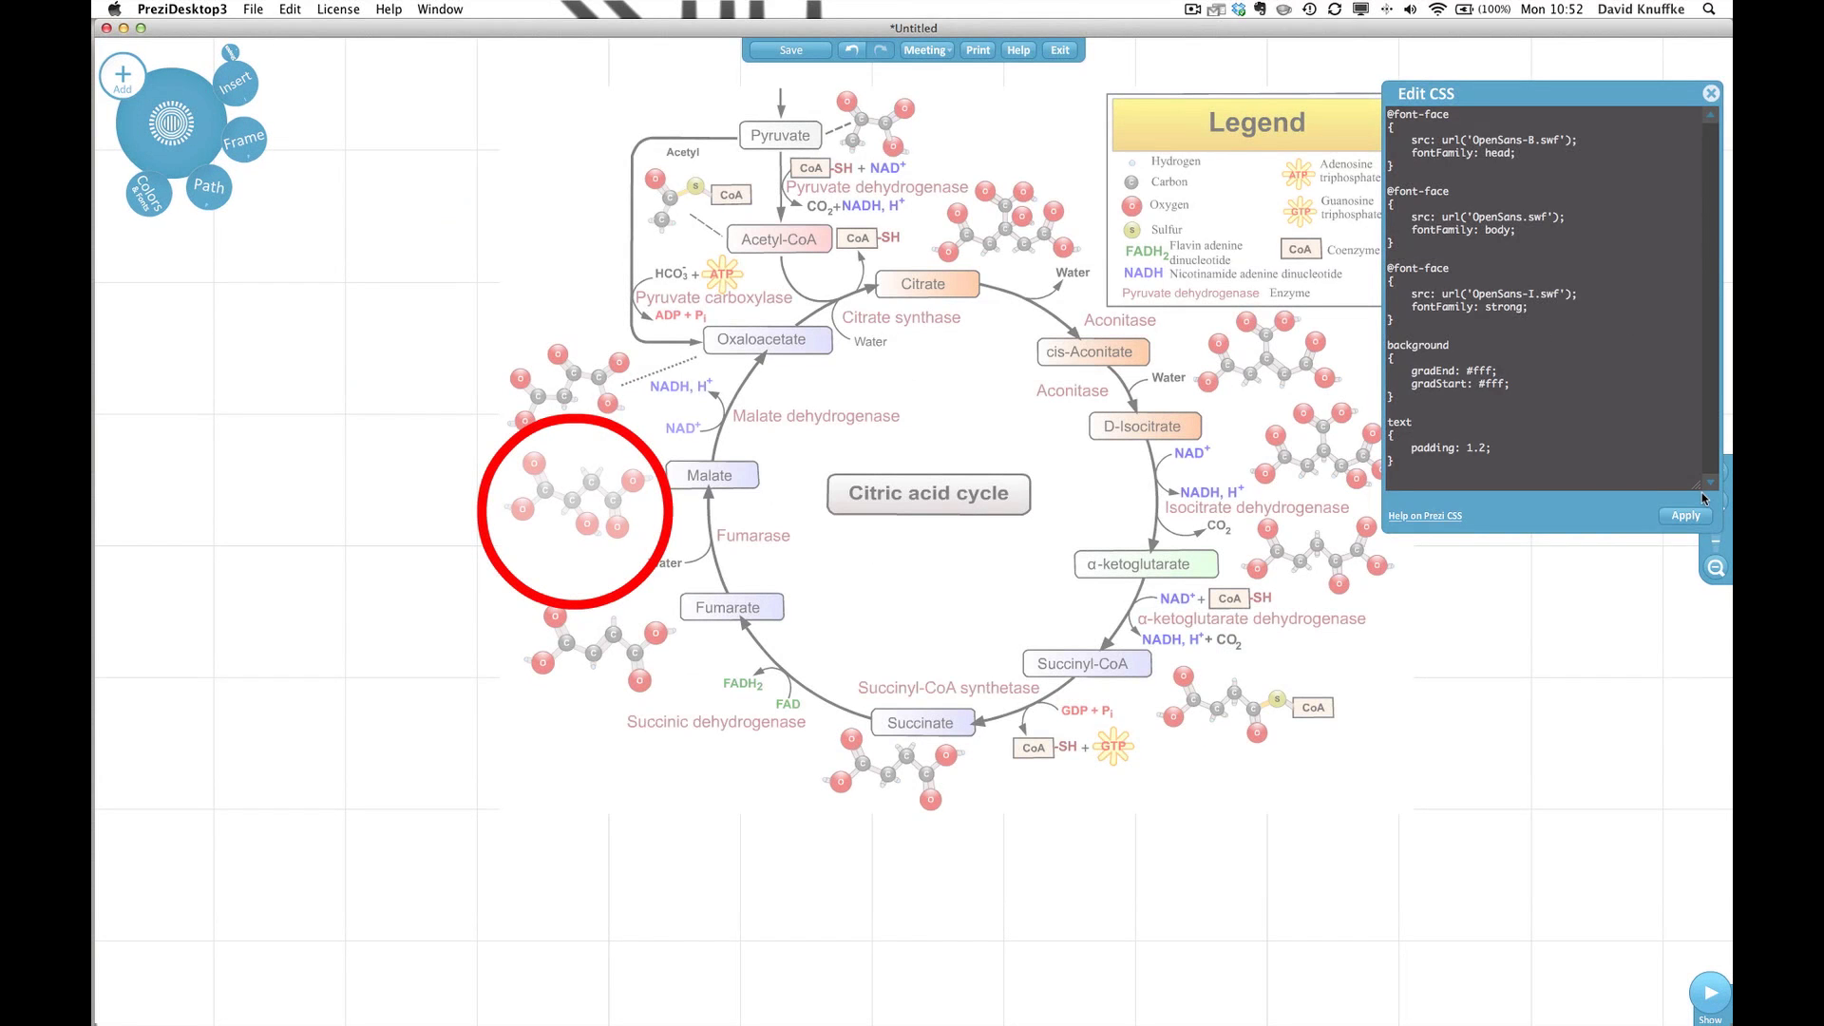
pyautogui.moveTo(1699, 494); pyautogui.dragTo(1636, 656)
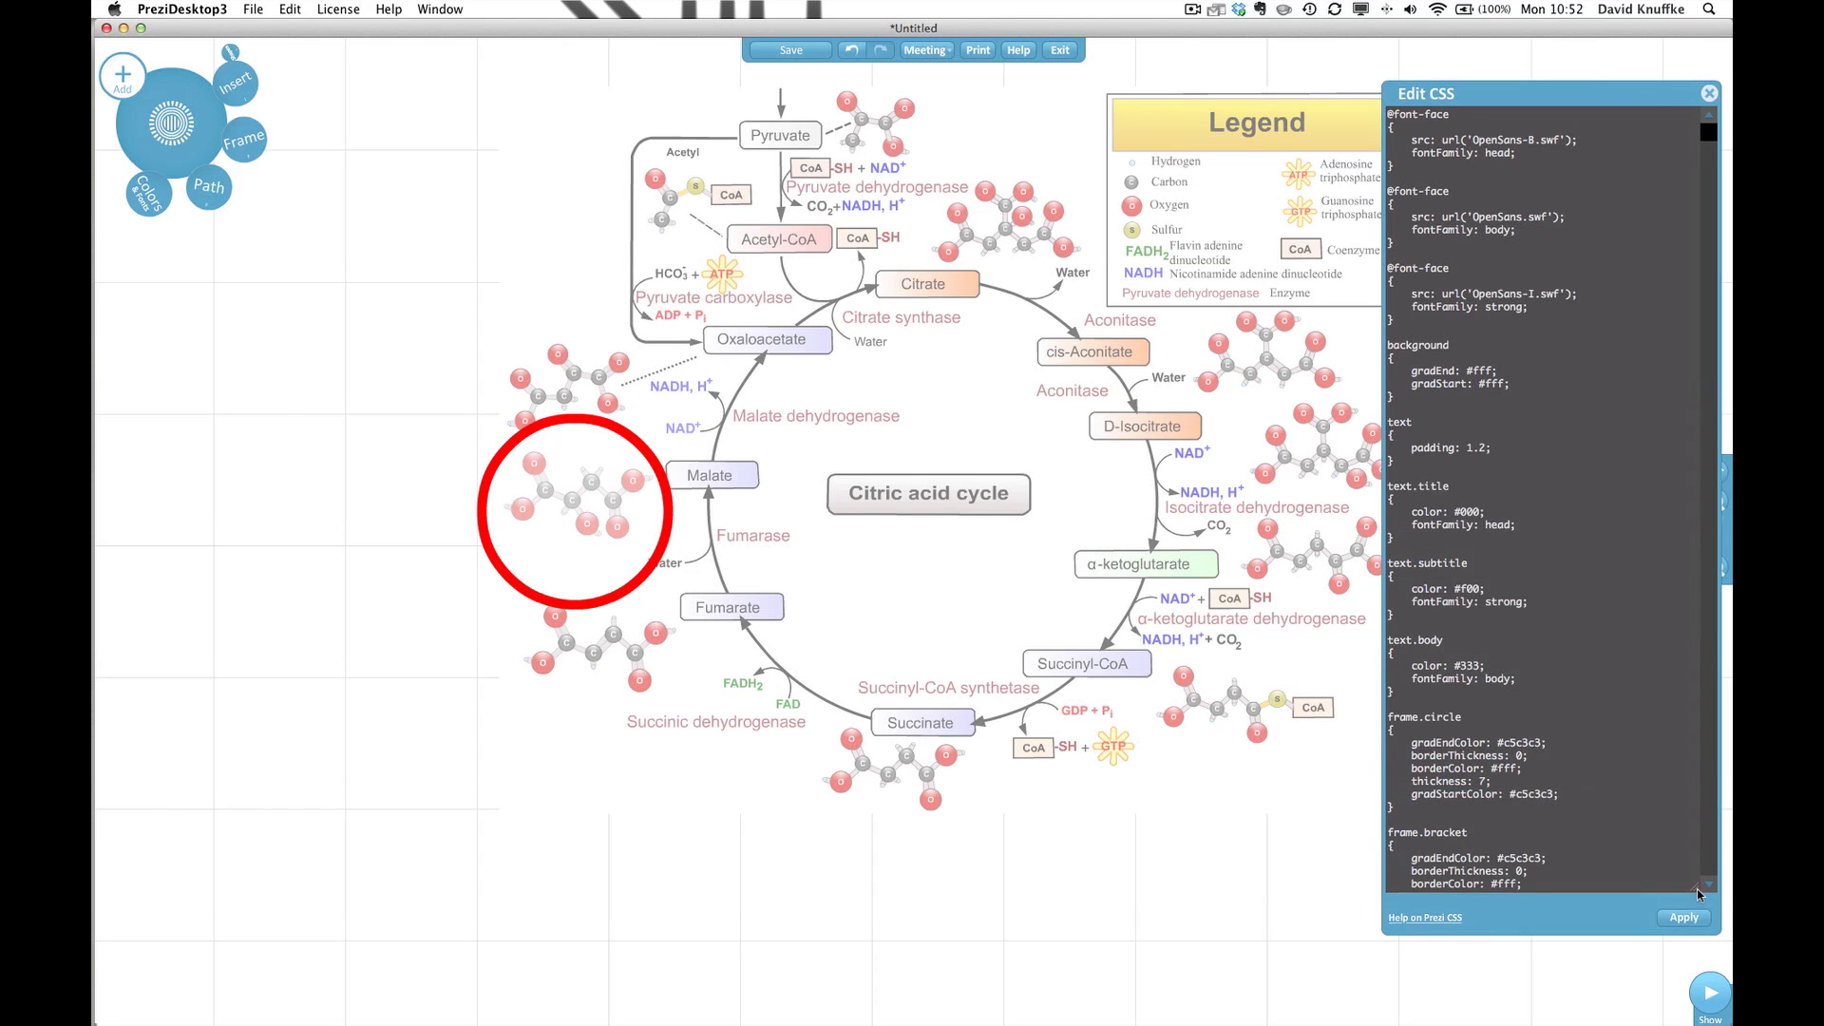
# - Add 'alpha: 0;' after the colour line in the circle rule and apply the CSS
pyautogui.scroll(-8, 1628, 643)
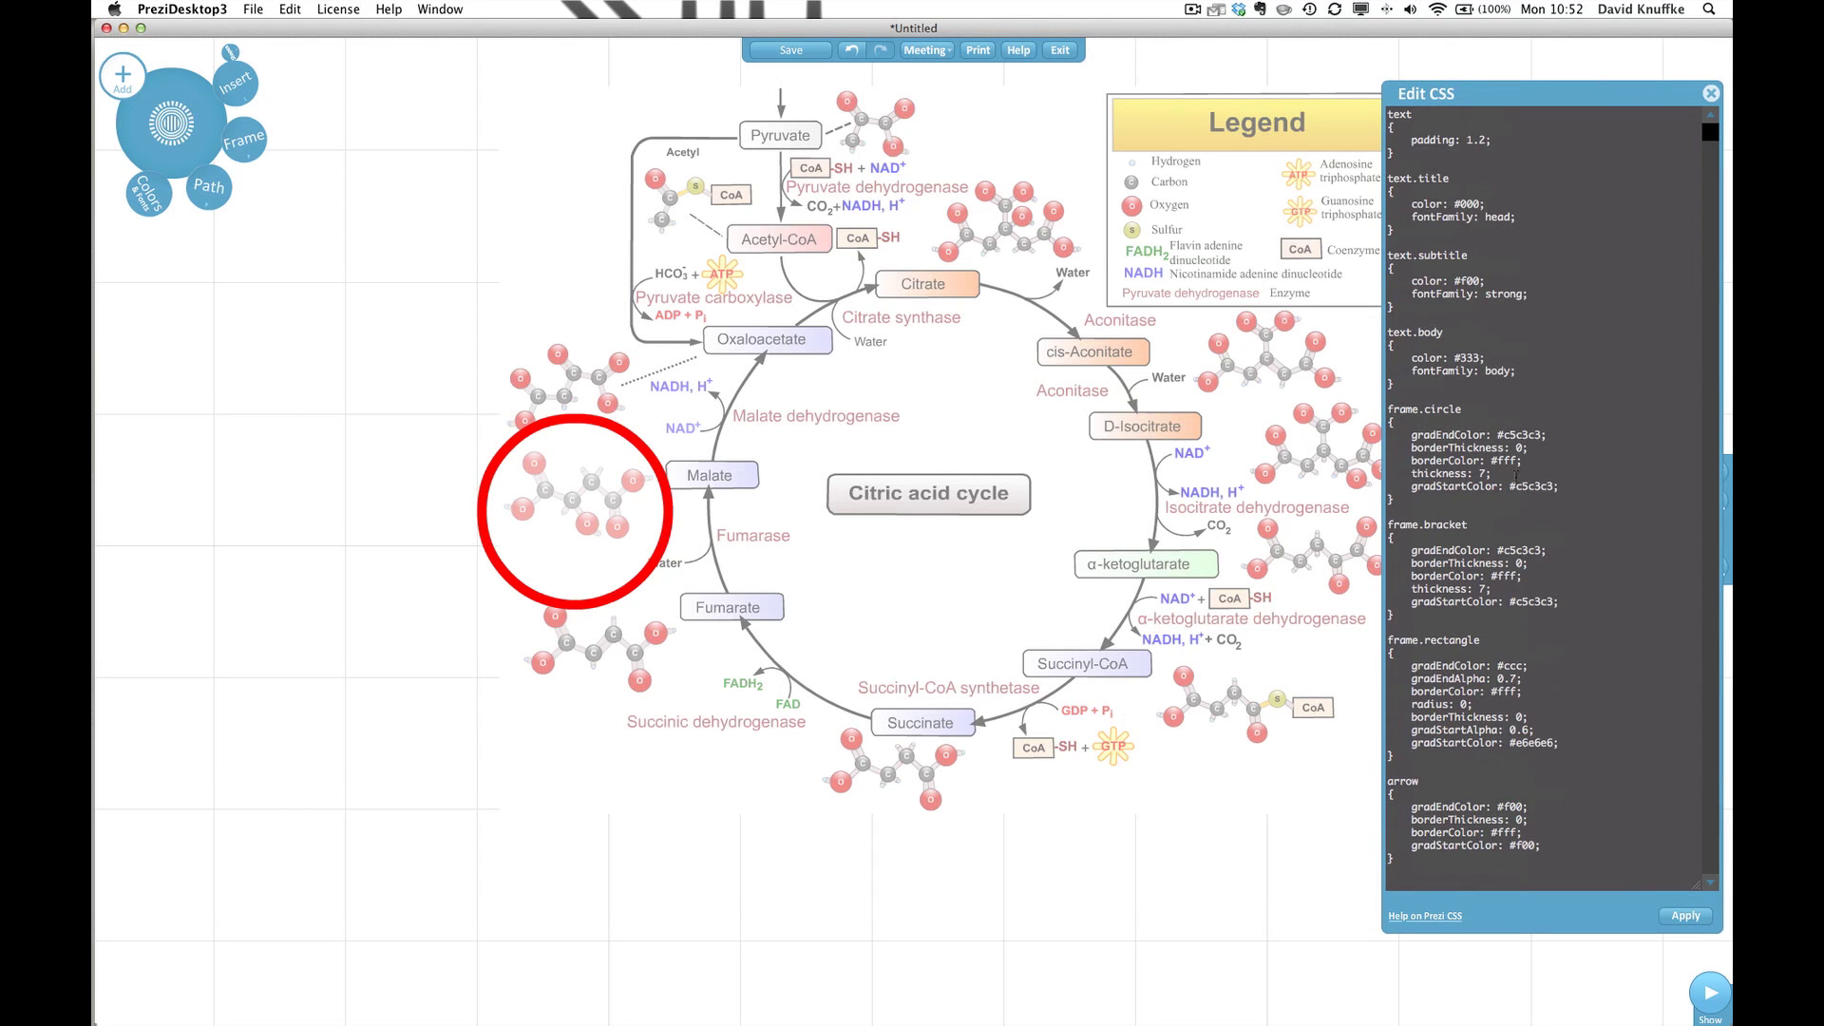
pyautogui.scroll(-7, 1487, 428)
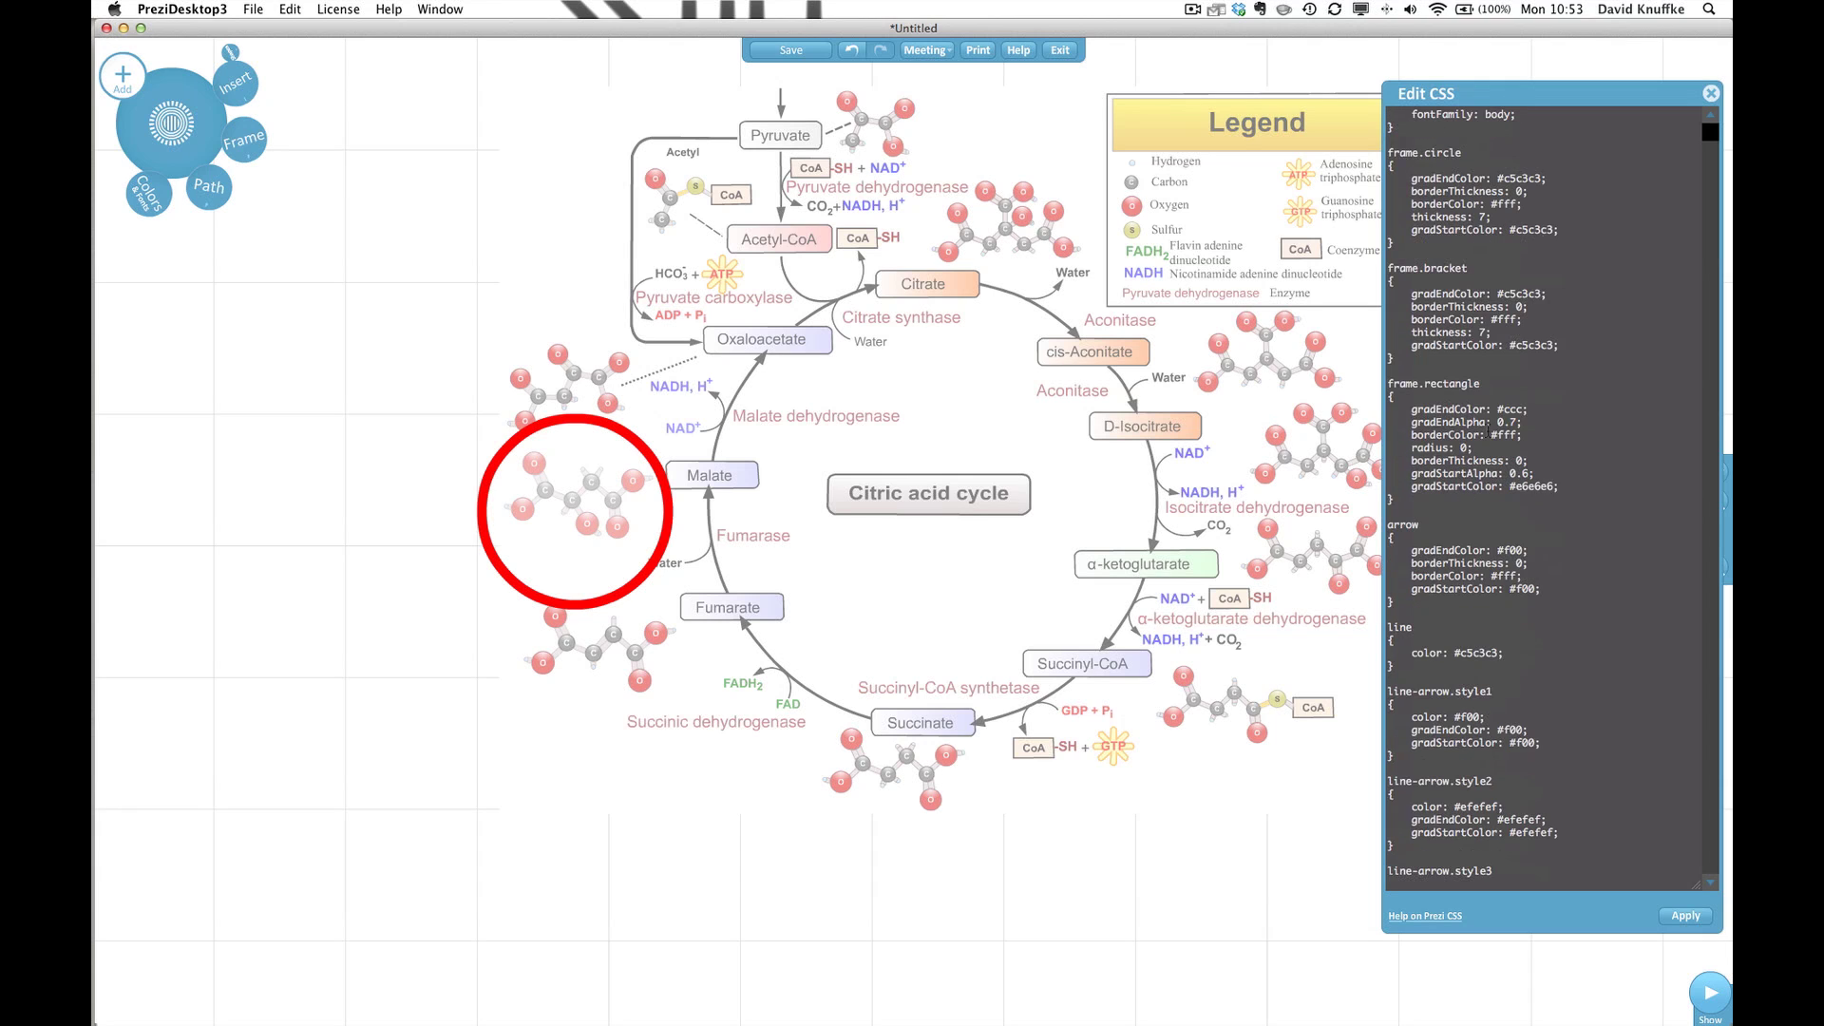
pyautogui.scroll(-13, 1488, 430)
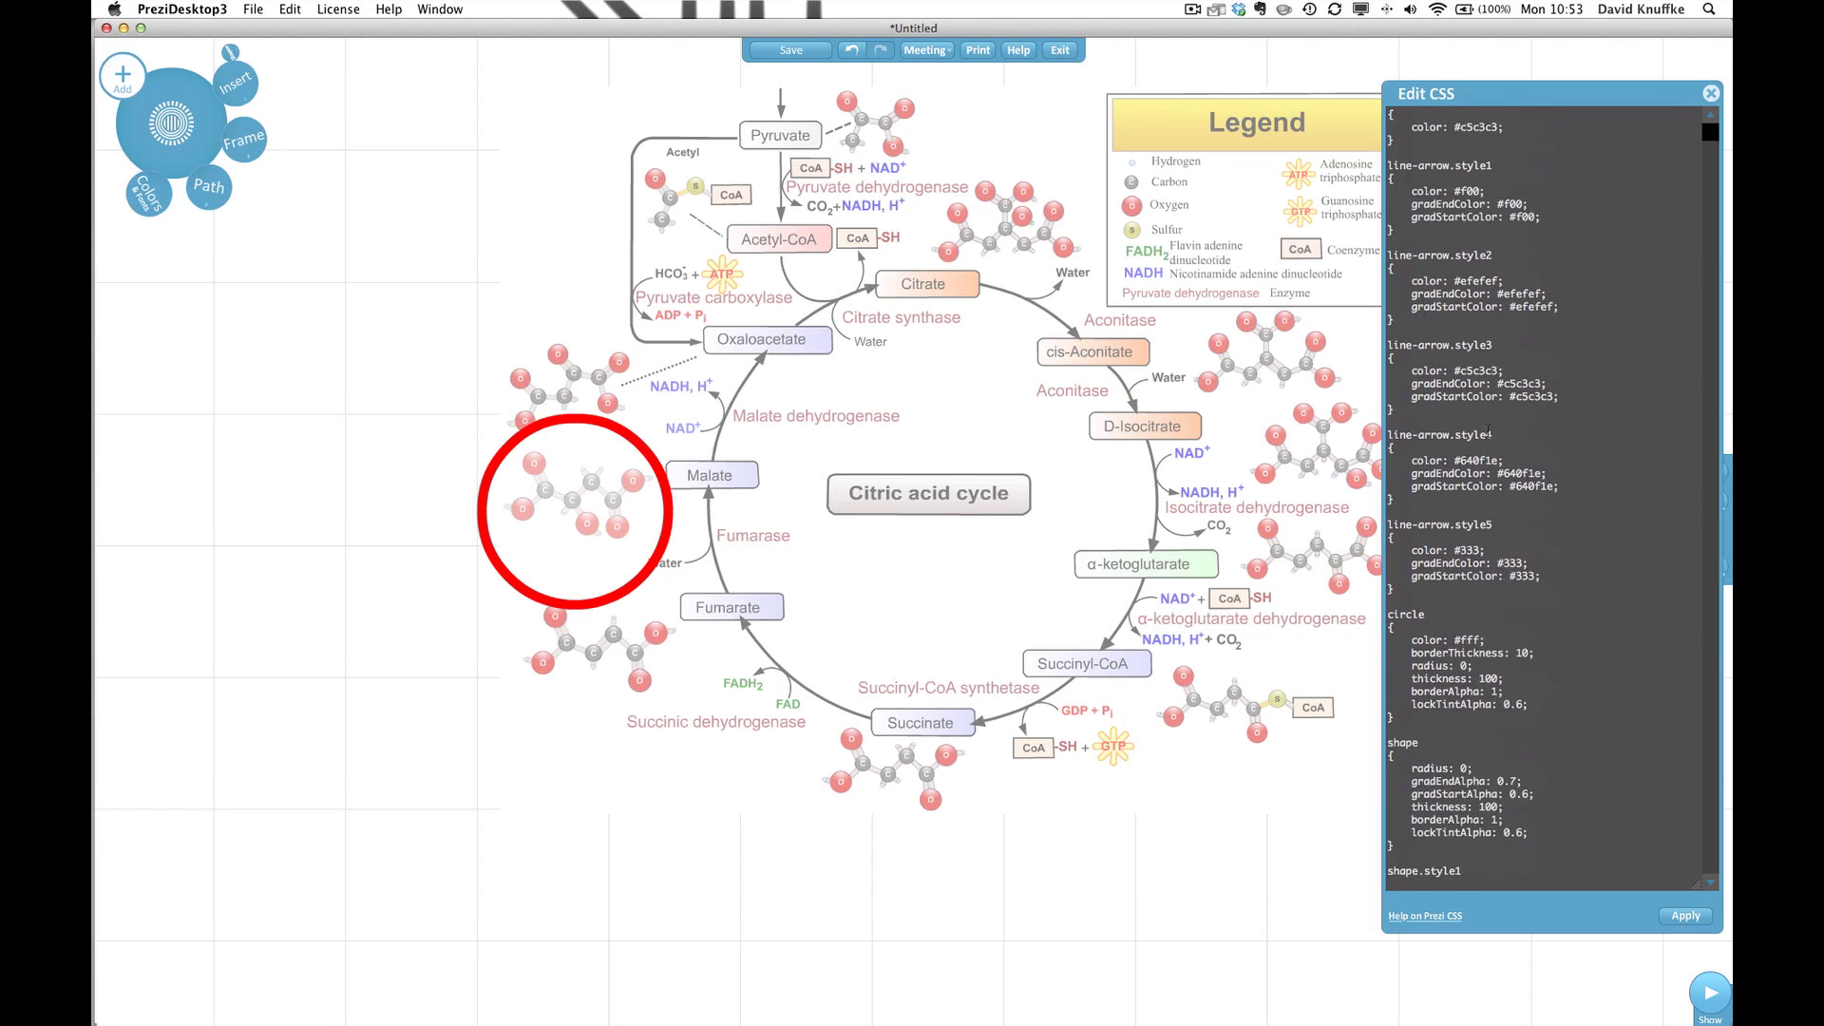
pyautogui.scroll(-6, 1488, 429)
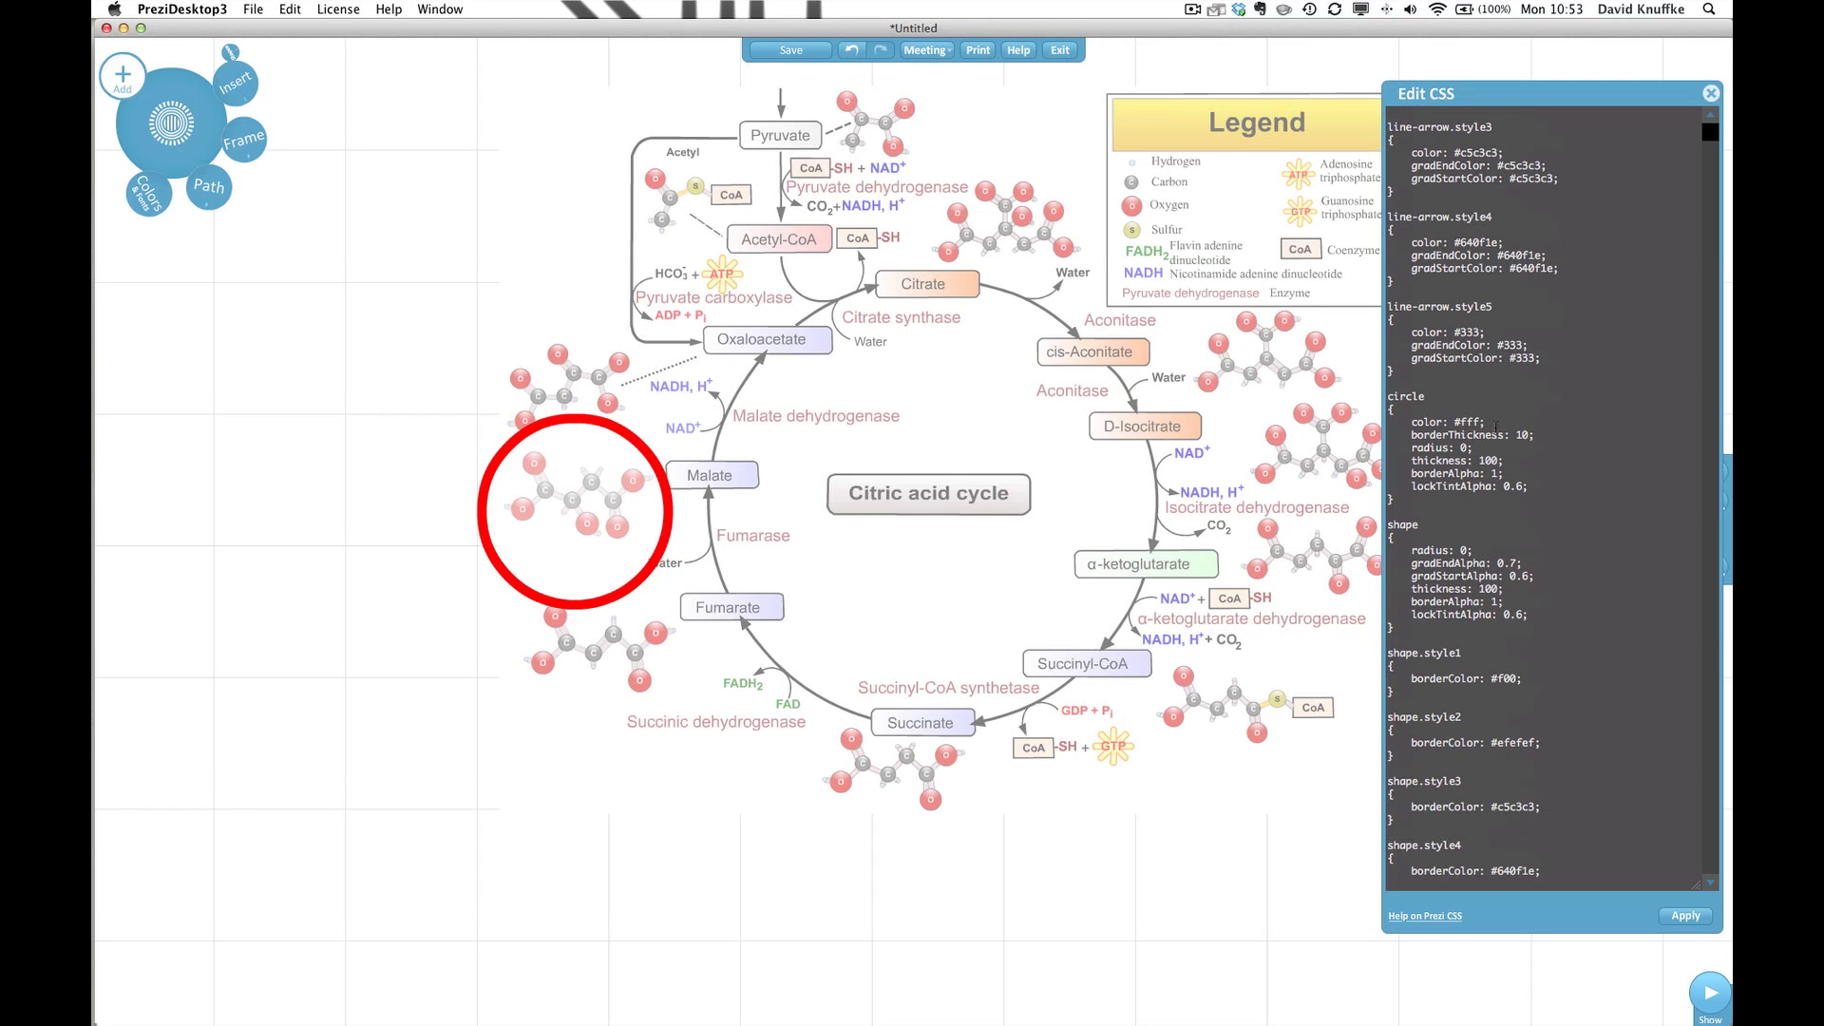
pyautogui.press('Return')
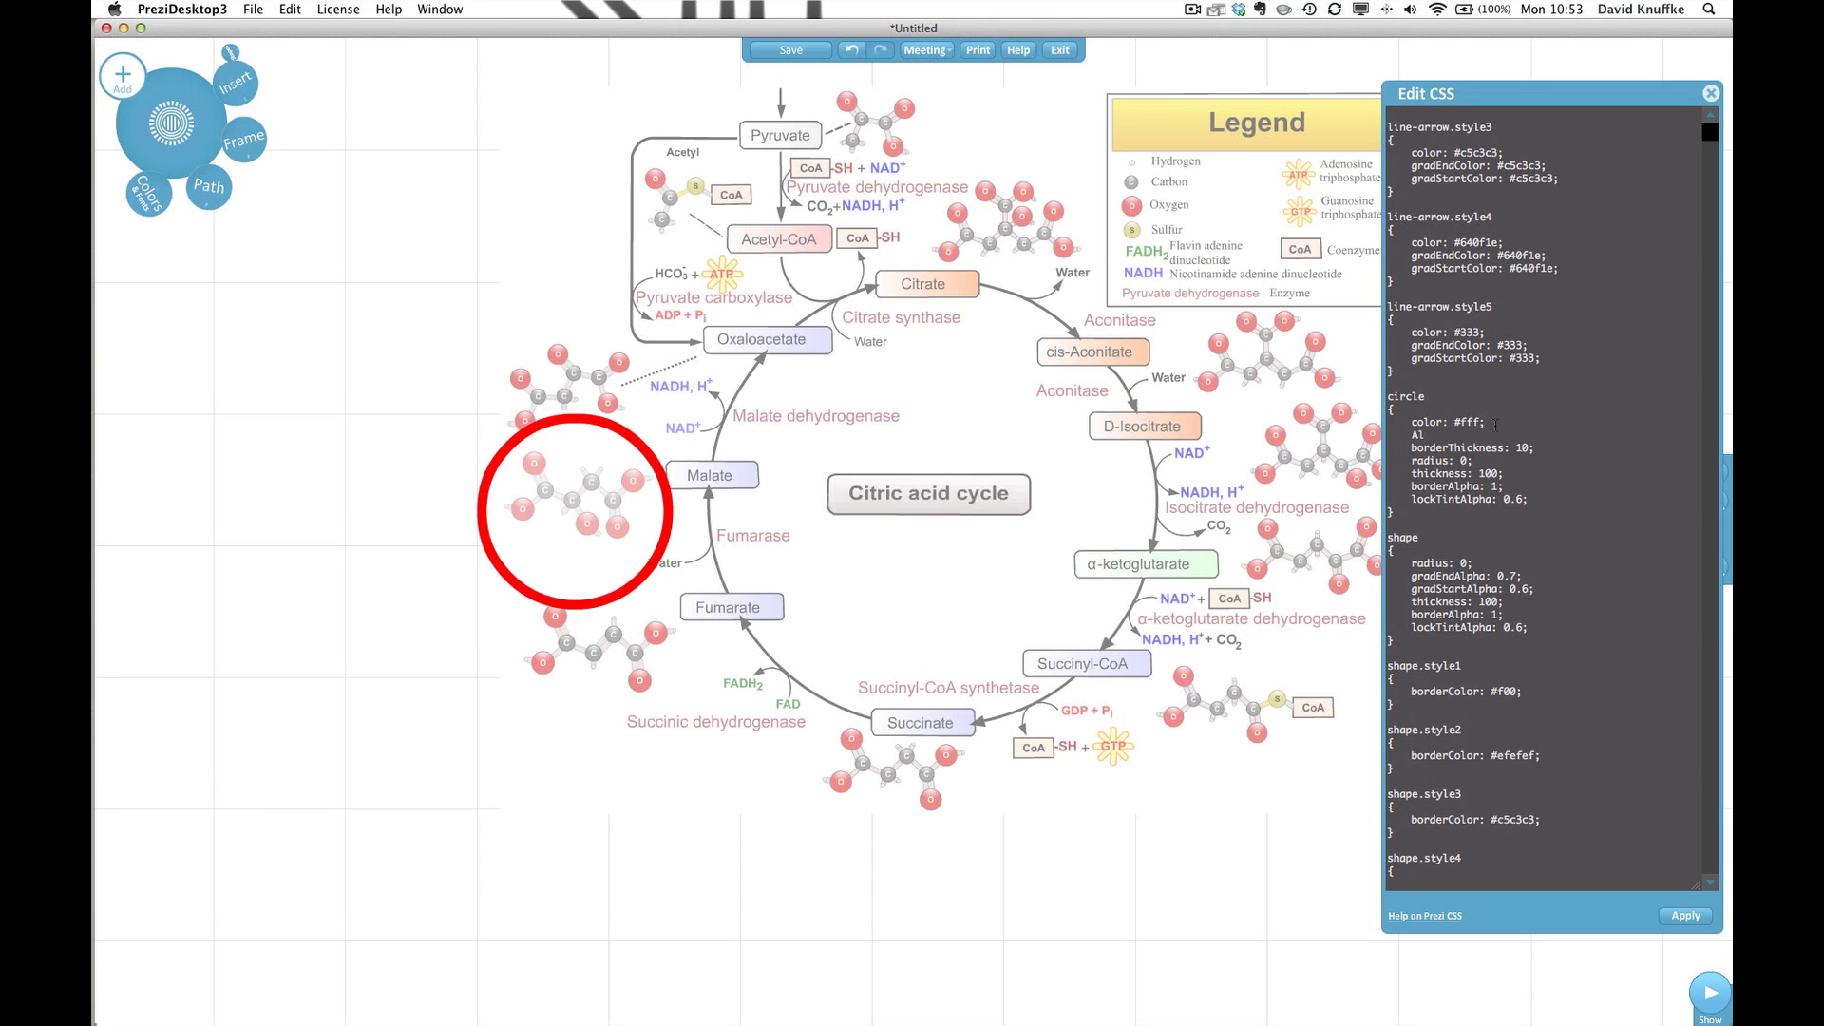
pyautogui.write('alpha: 0;')
pyautogui.click(1686, 917)
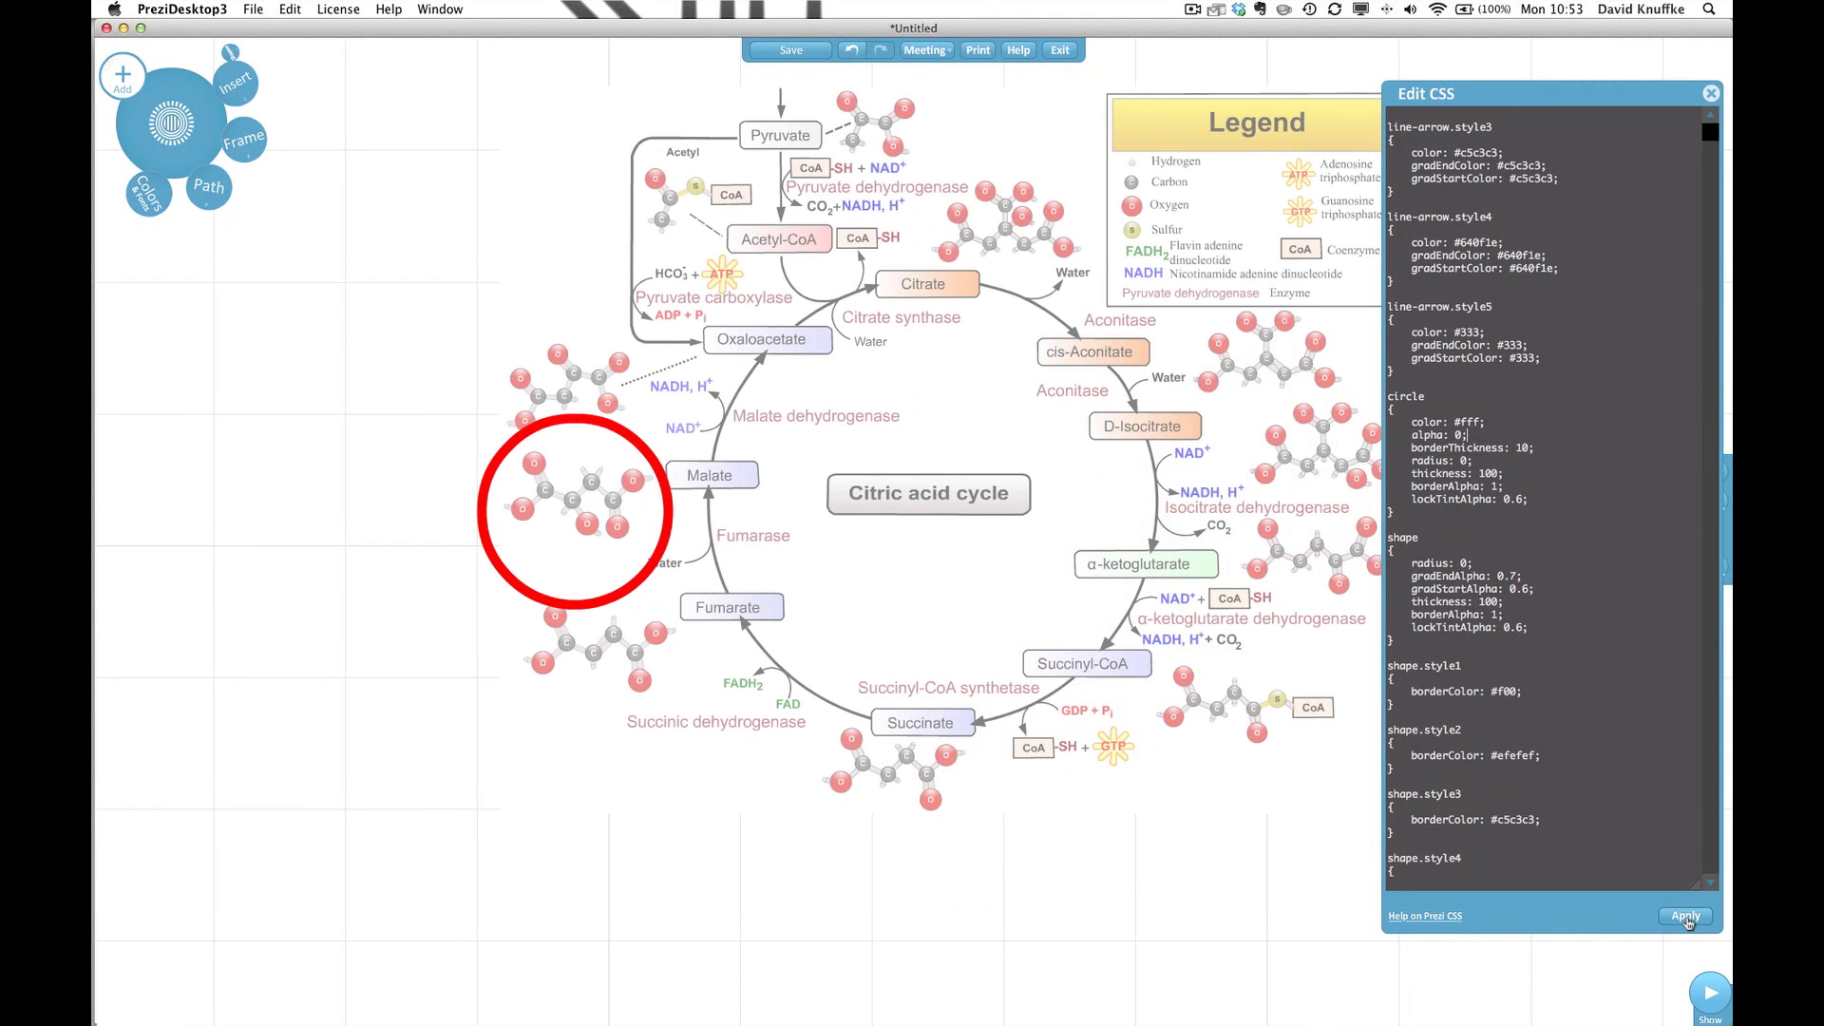
# - Close the CSS editor and preview the diagram in Show mode, zooming on malate inside the red ring
pyautogui.click(1711, 93)
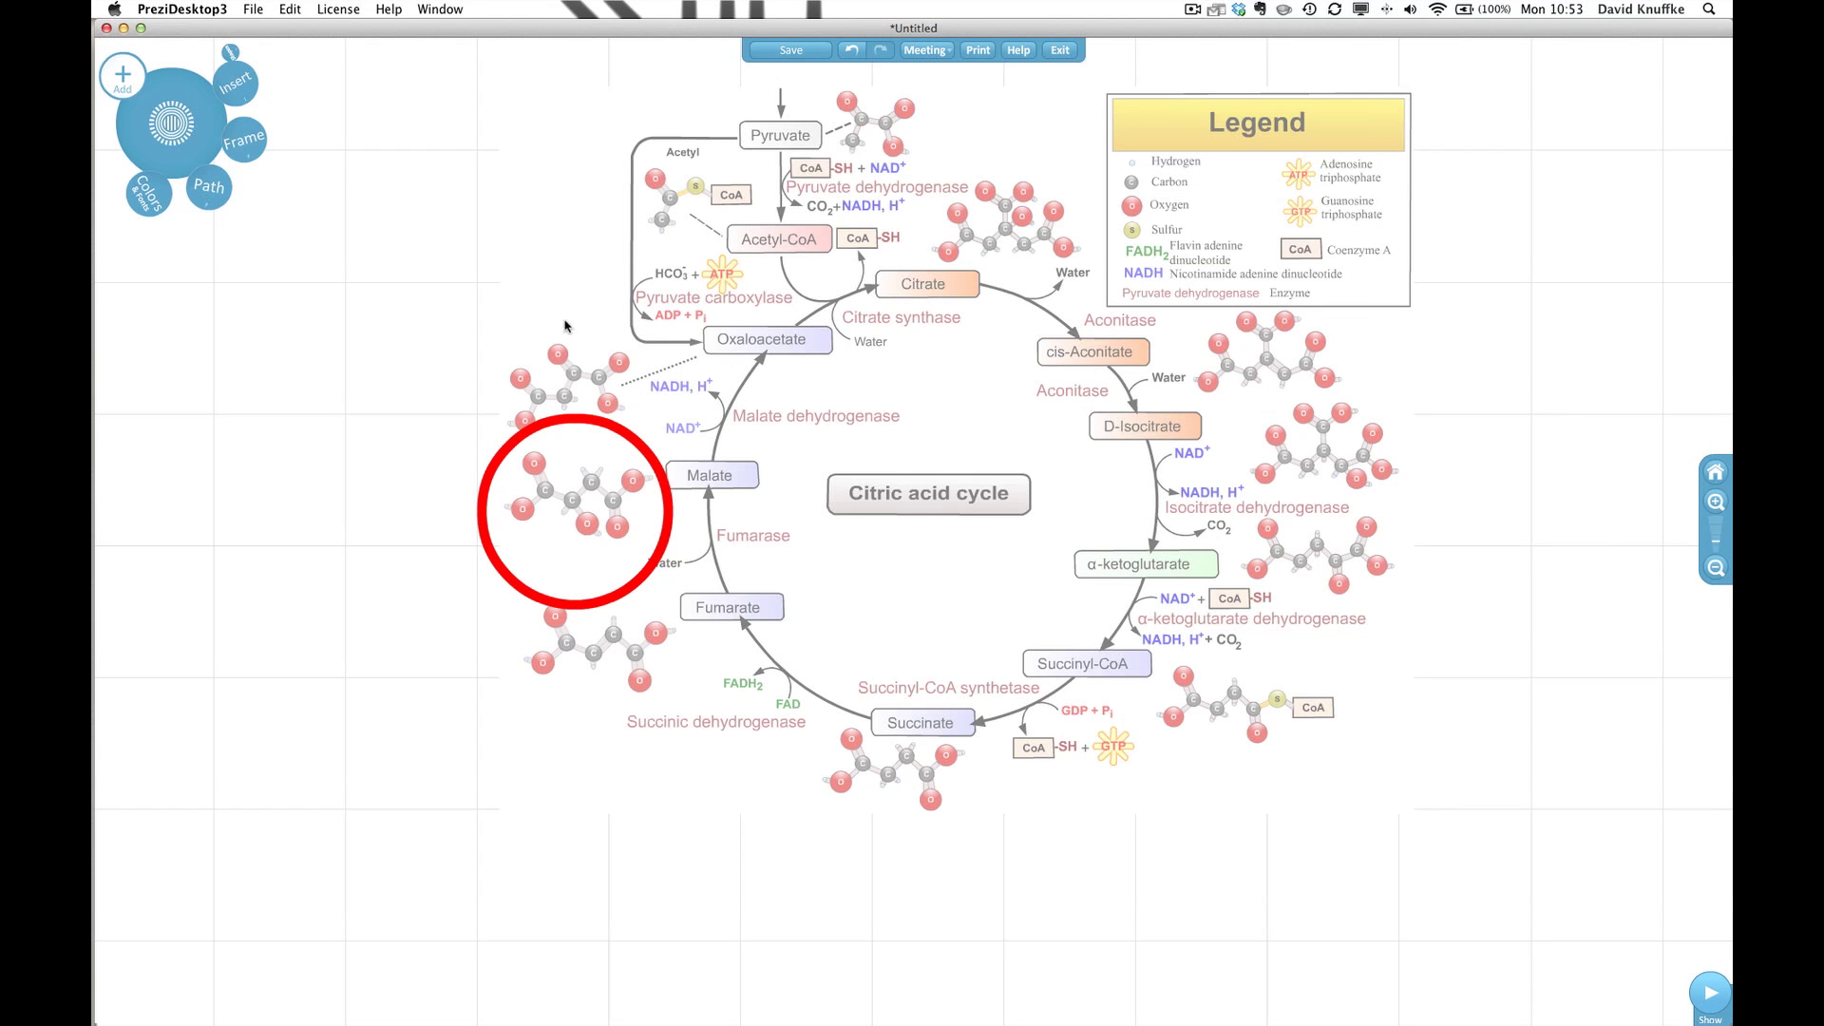
pyautogui.press('space')
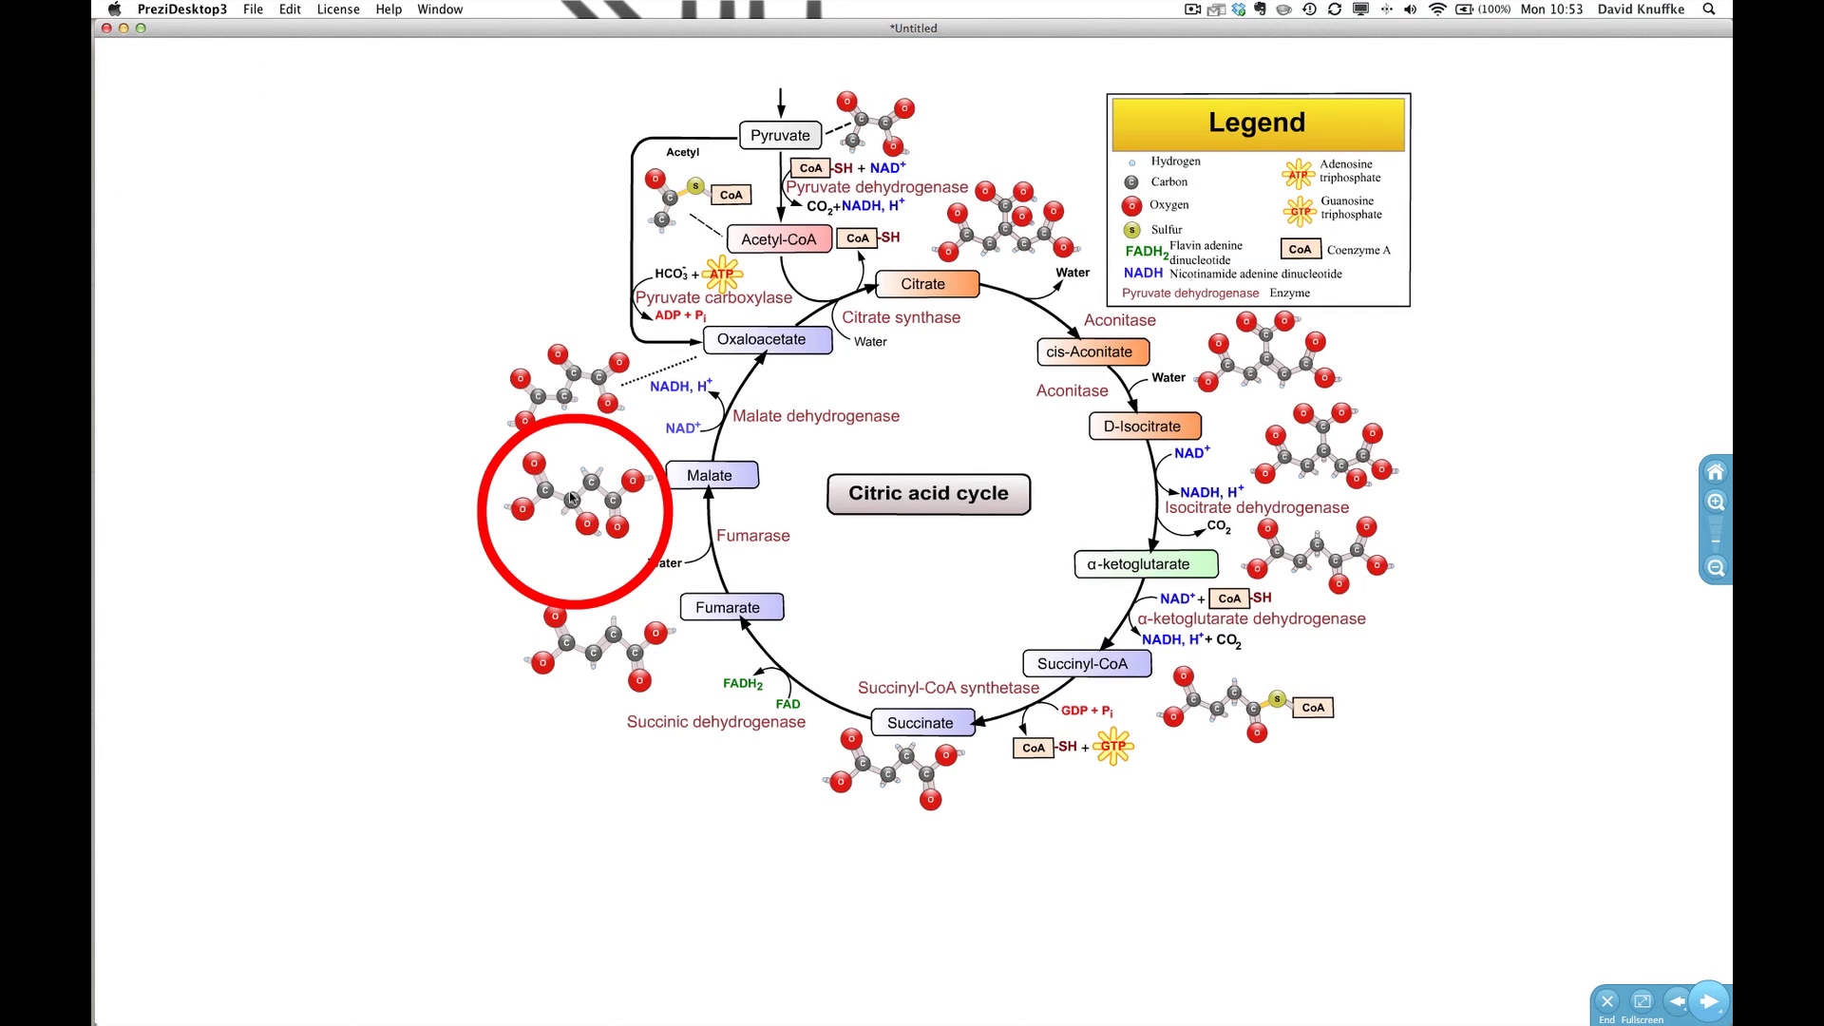
pyautogui.scroll(3, 575, 501)
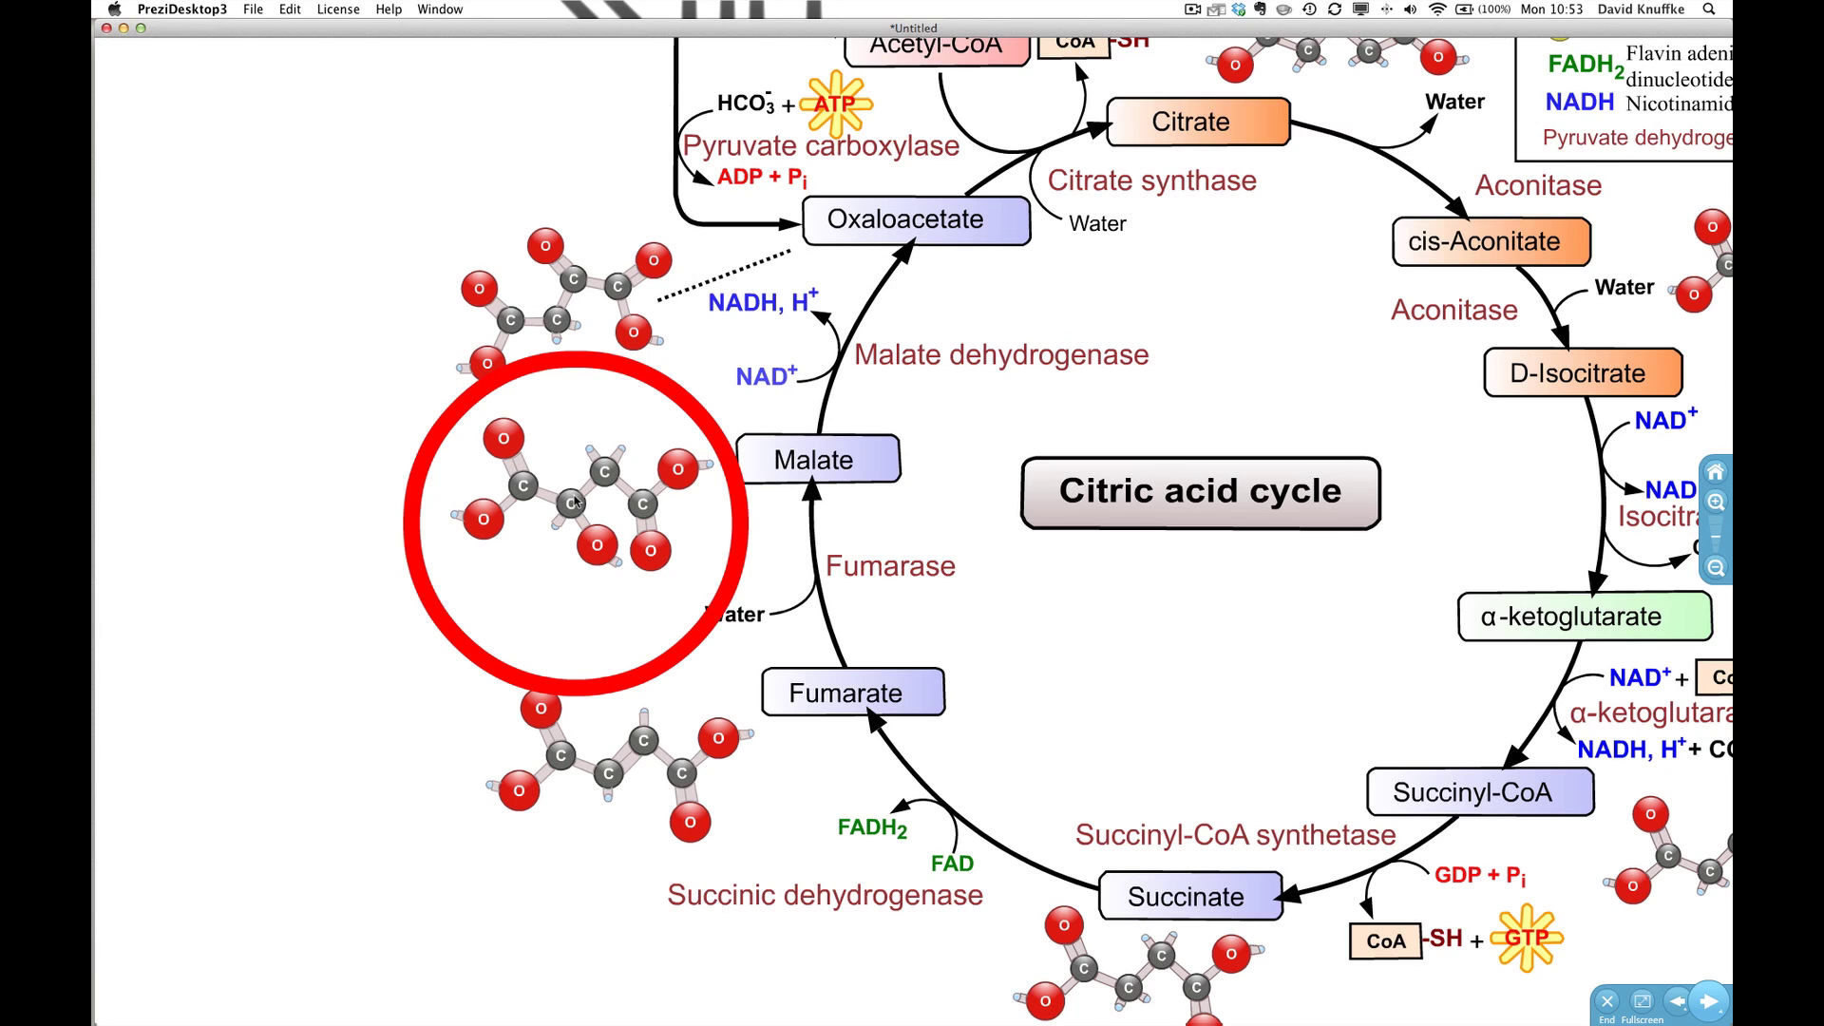
pyautogui.scroll(-5, 575, 501)
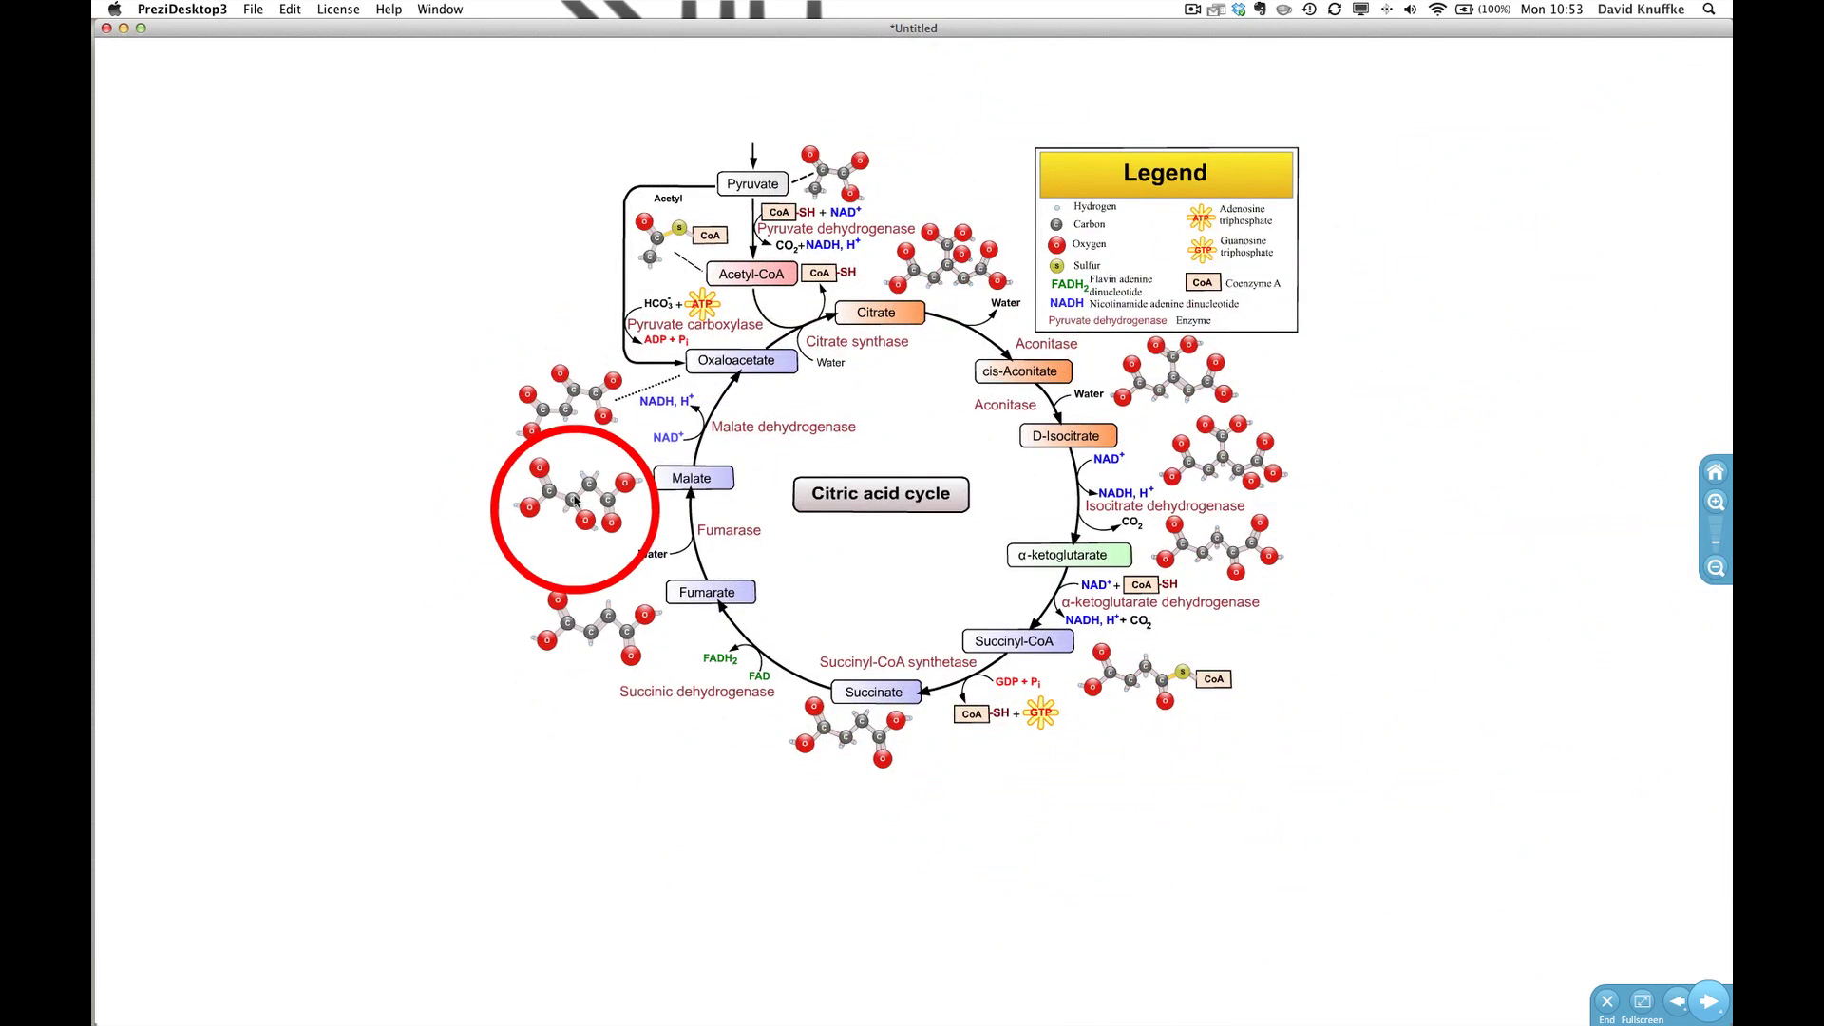
pyautogui.press('Escape')
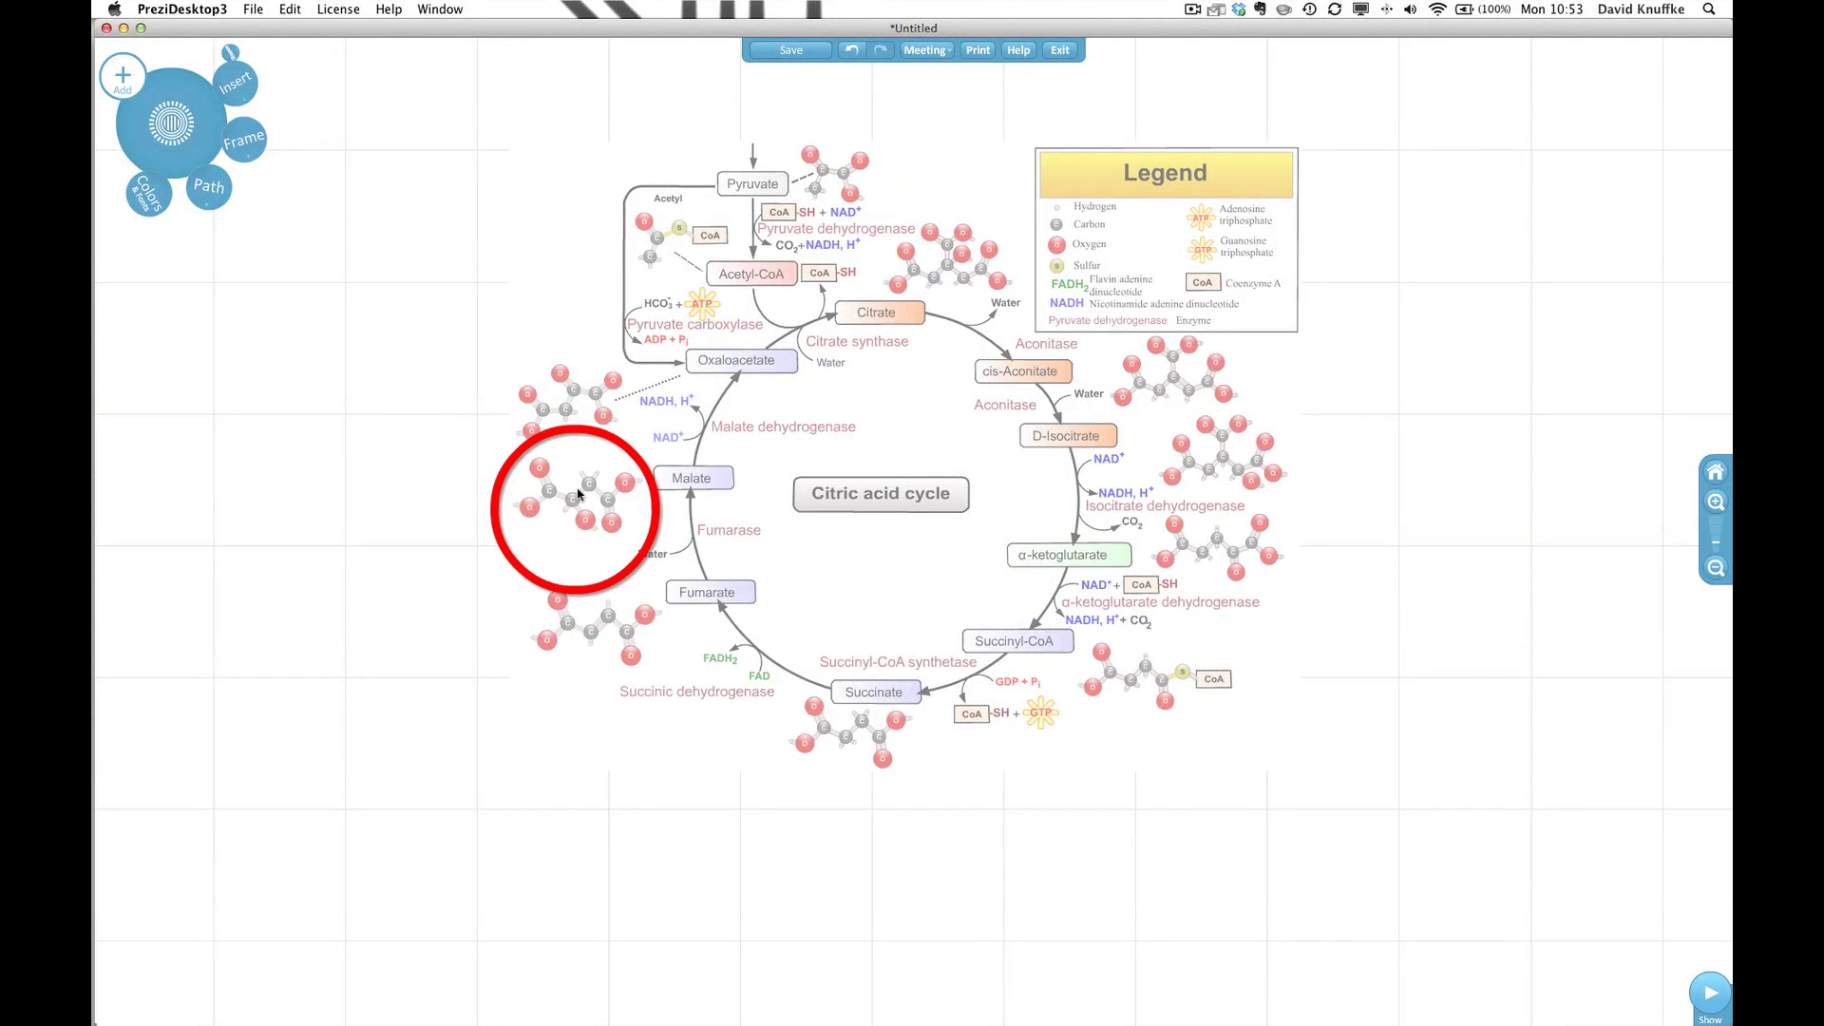
# - In the Prezi CSS Editor, change the circle's borderThickness from 10 to 7 and apply it
pyautogui.click(143, 206)
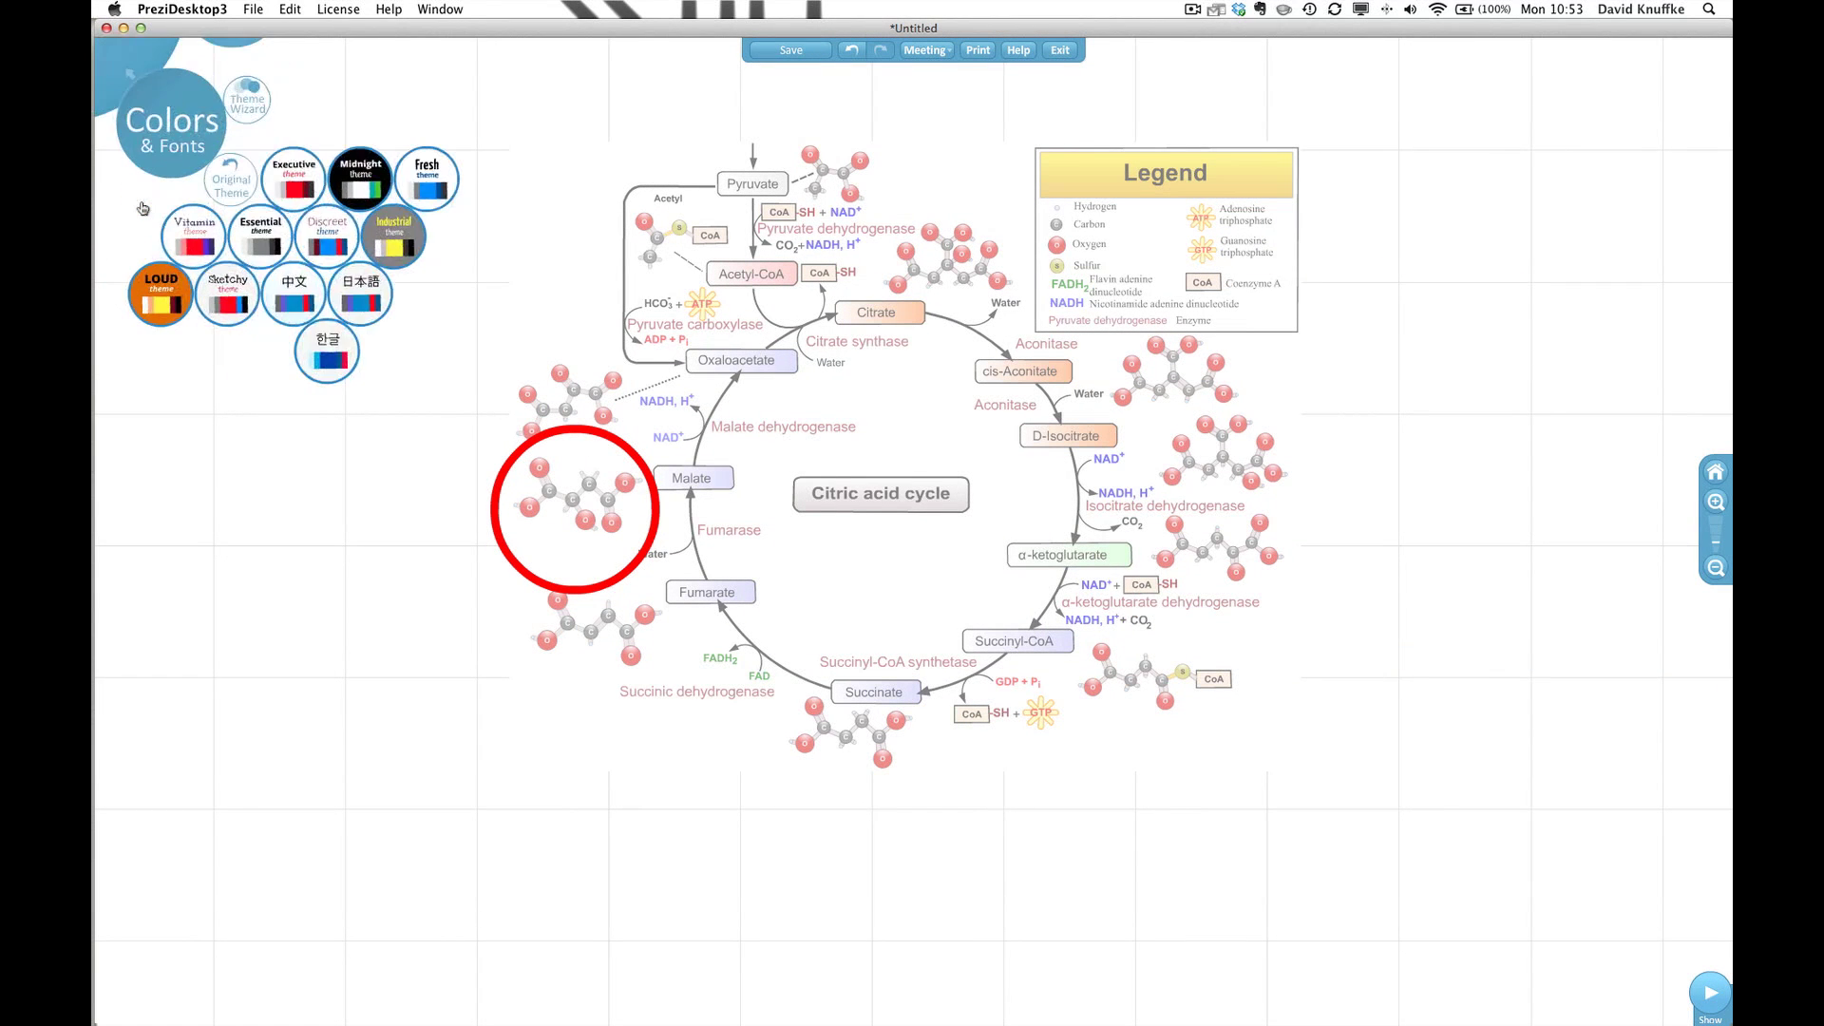
pyautogui.click(253, 112)
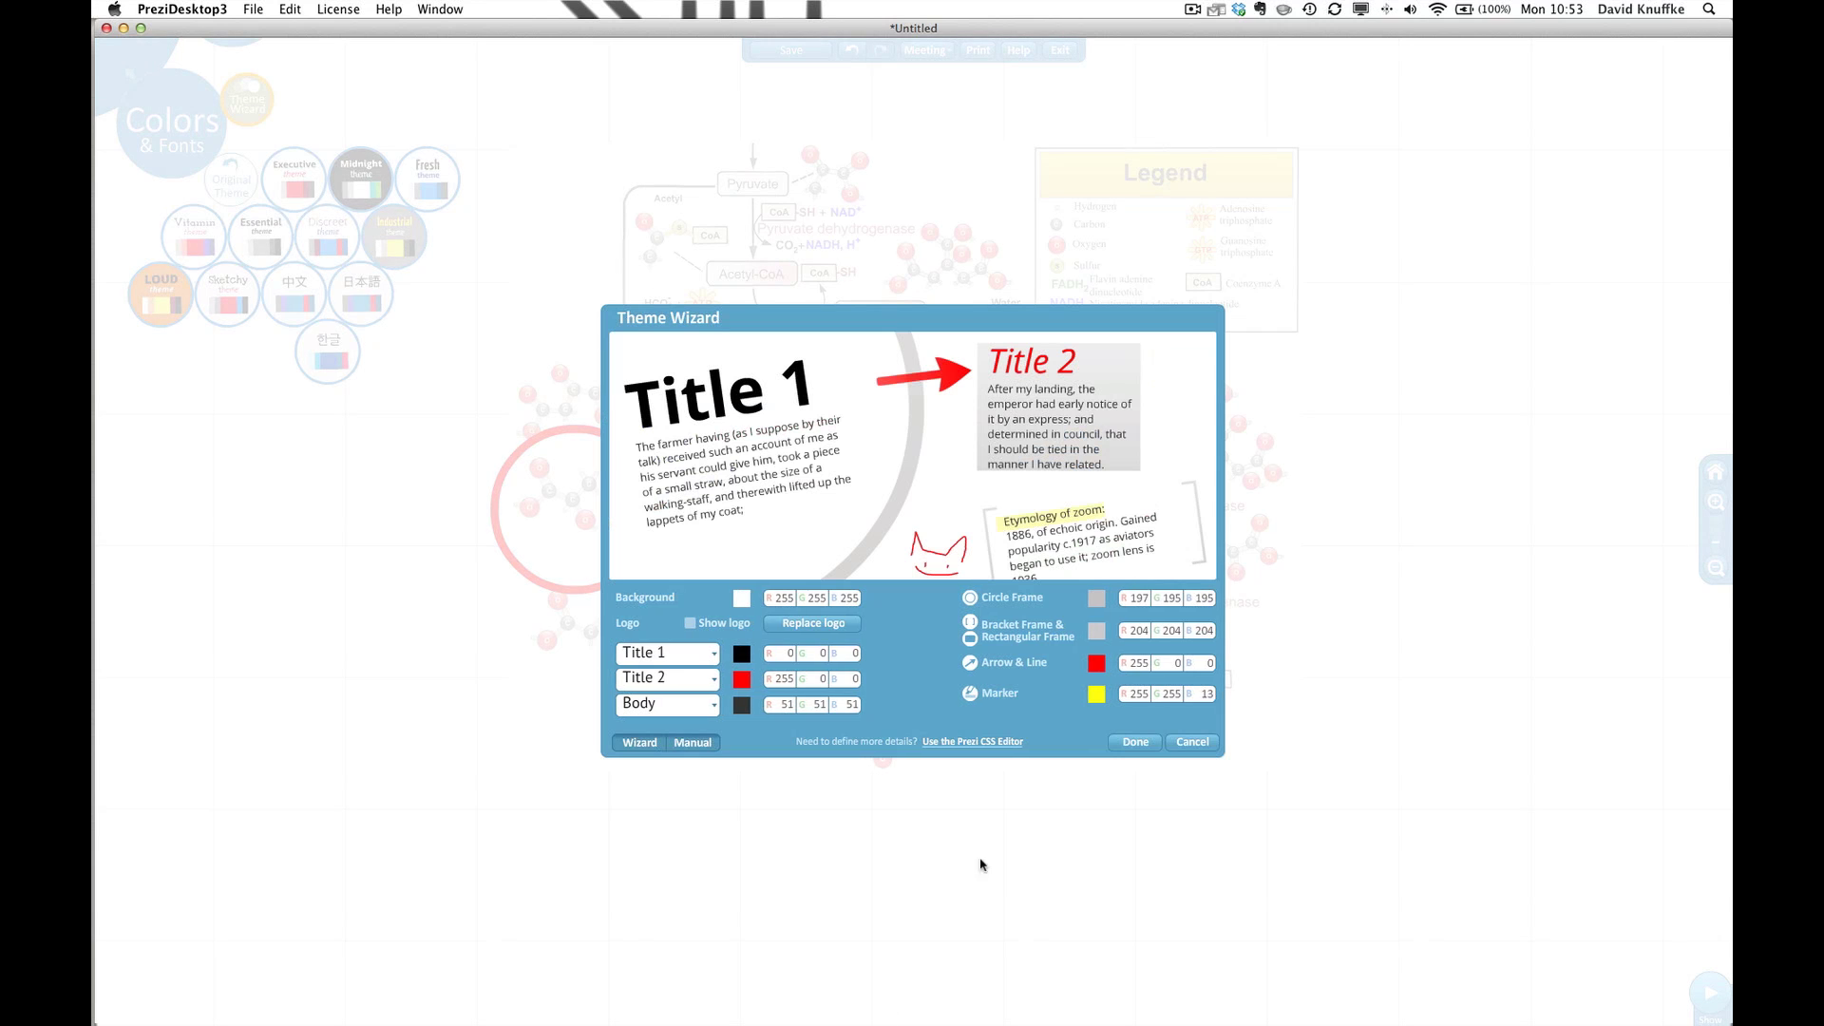
pyautogui.click(954, 742)
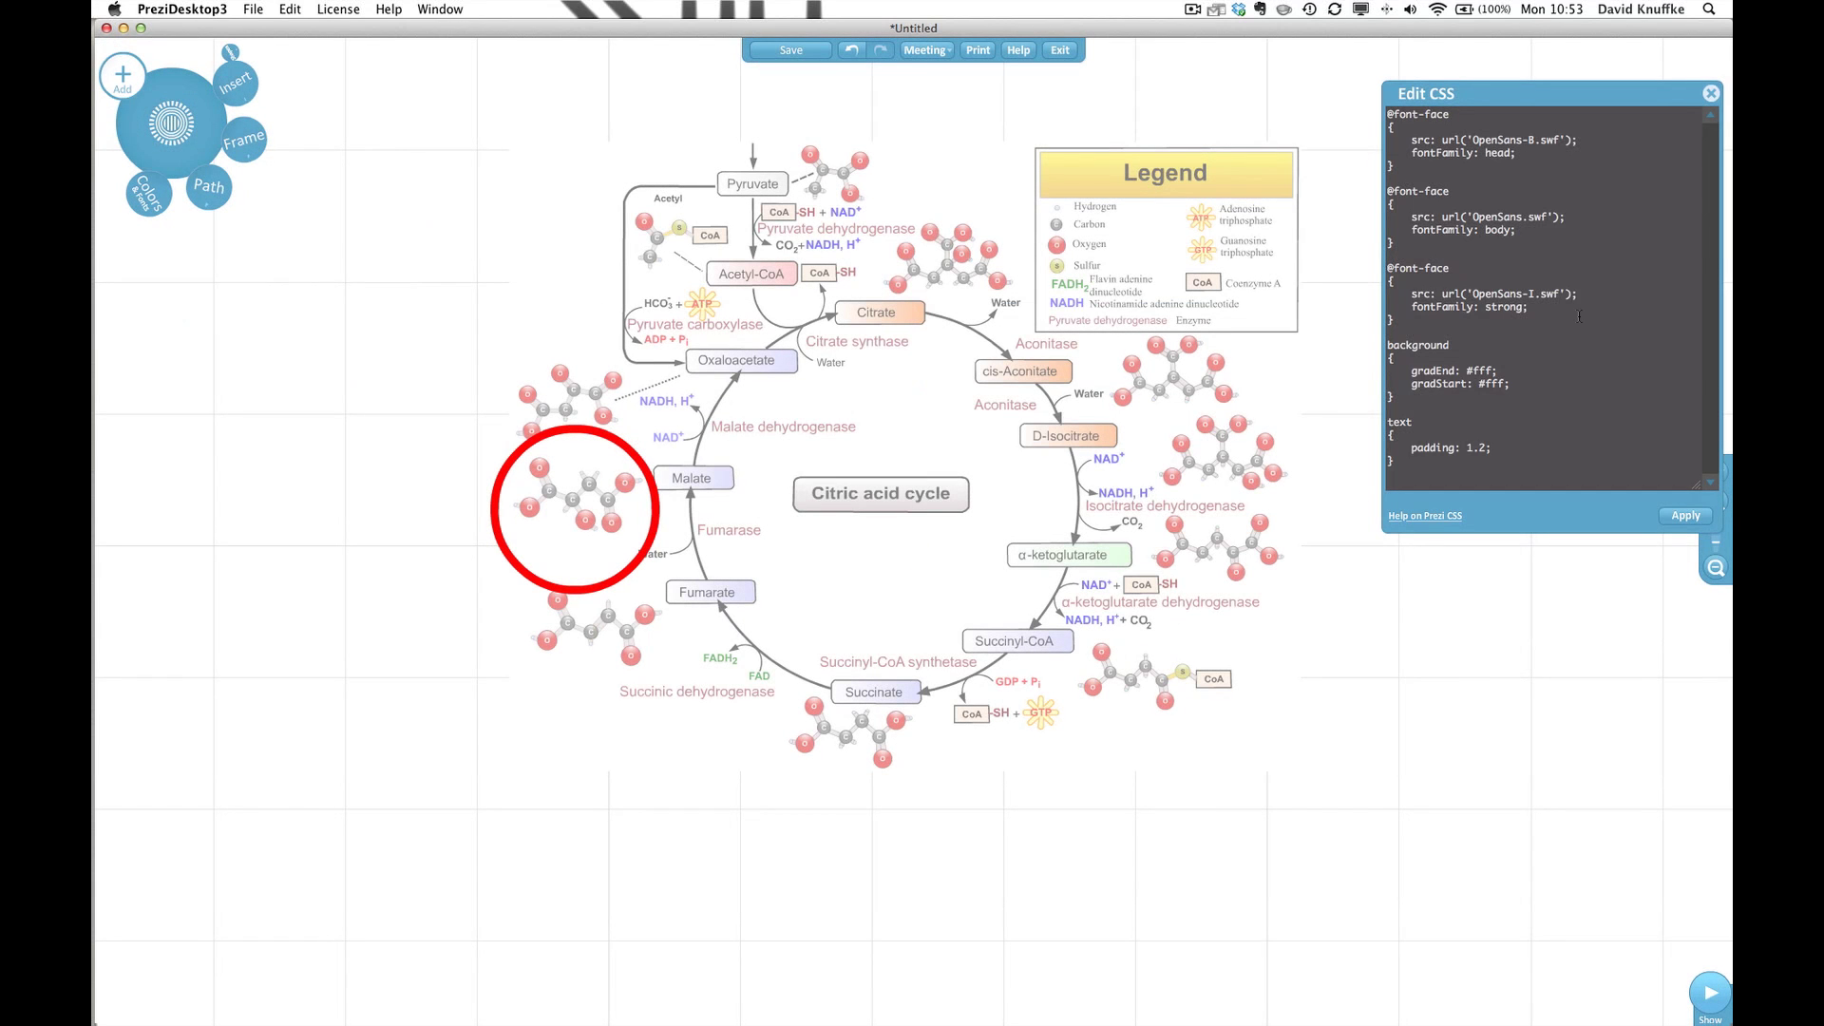
pyautogui.scroll(-10, 1571, 362)
pyautogui.scroll(-8, 1579, 316)
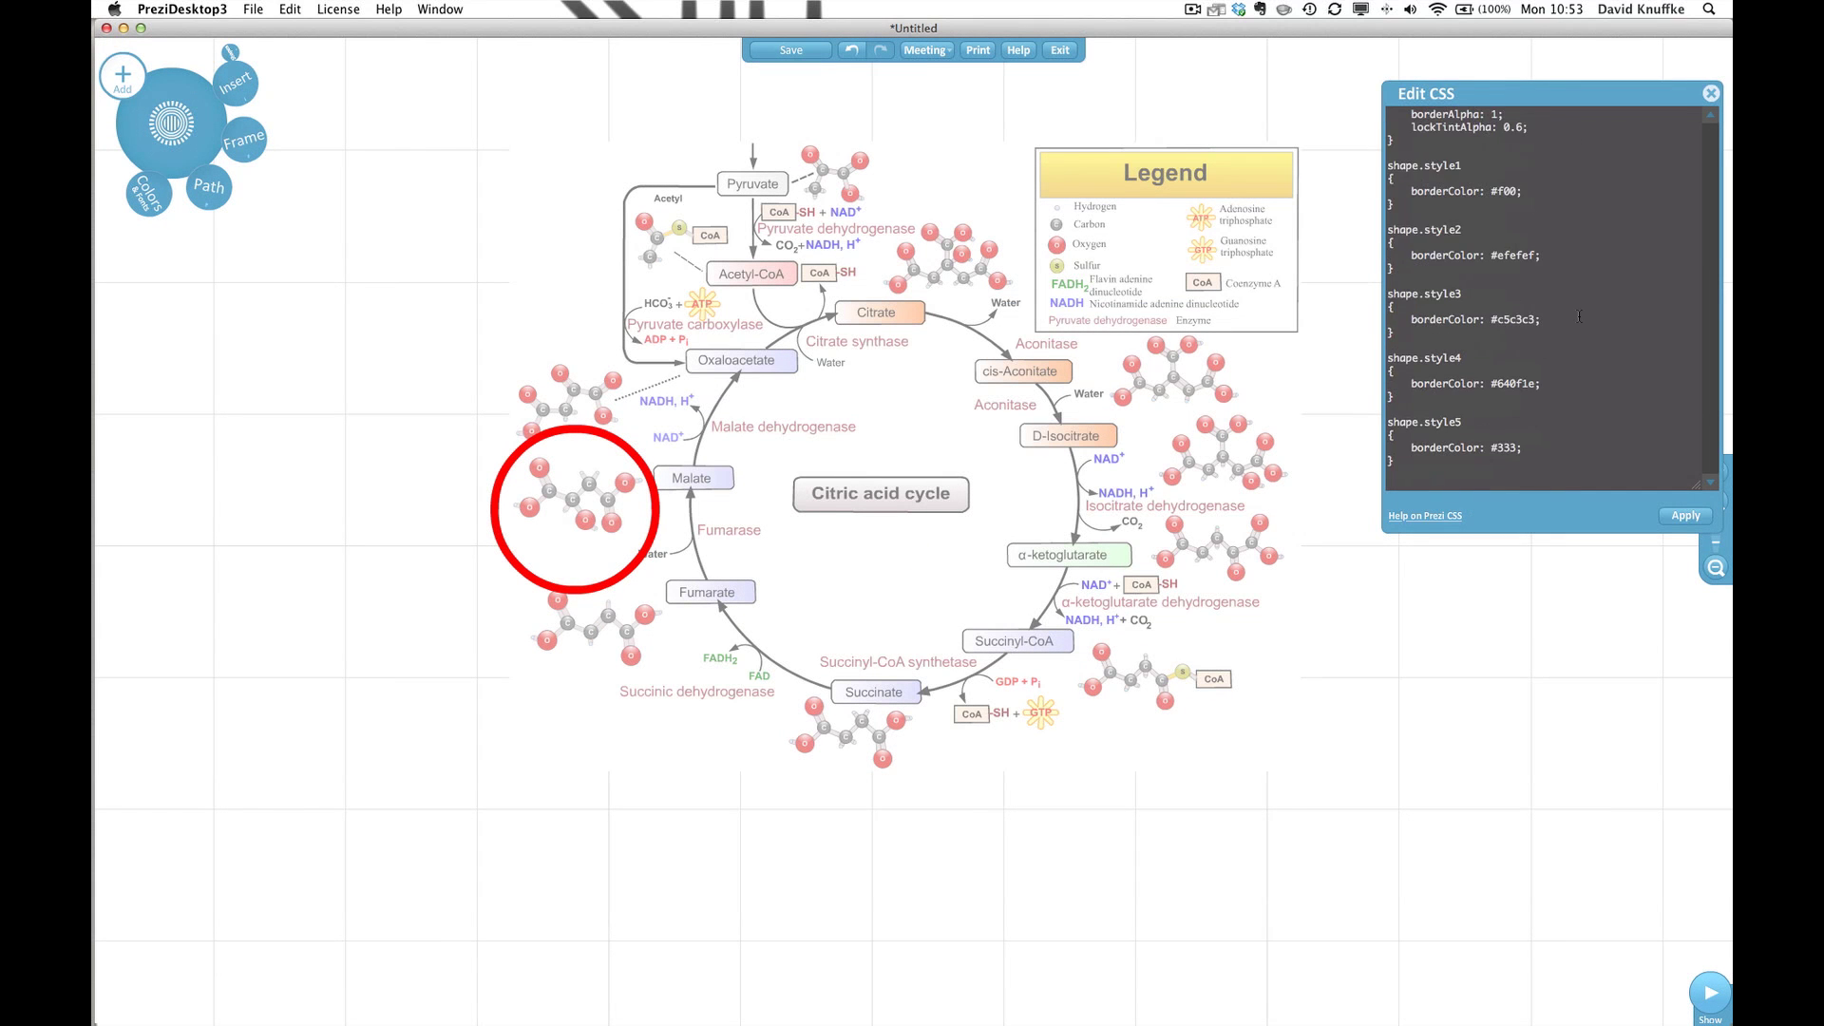
pyautogui.scroll(5, 1580, 316)
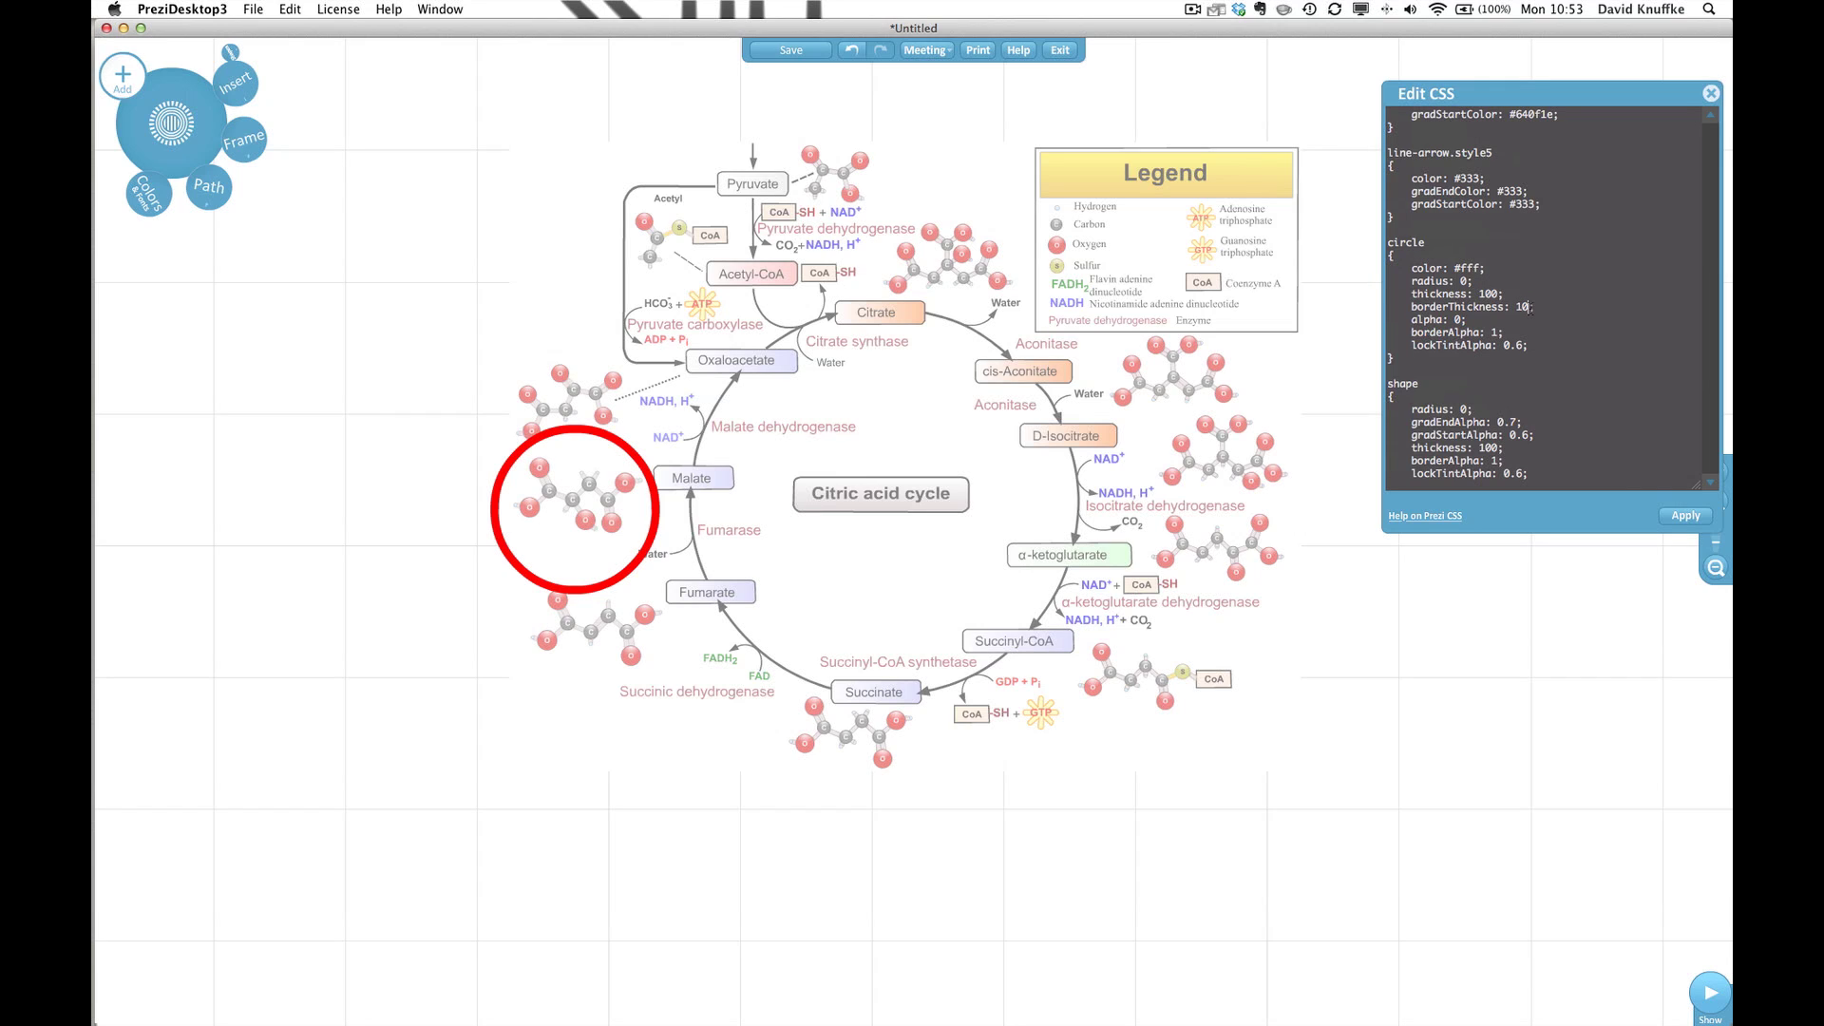
pyautogui.click(1526, 307)
pyautogui.press('BackSpace')
pyautogui.press('BackSpace')
pyautogui.write('7')
pyautogui.click(1680, 516)
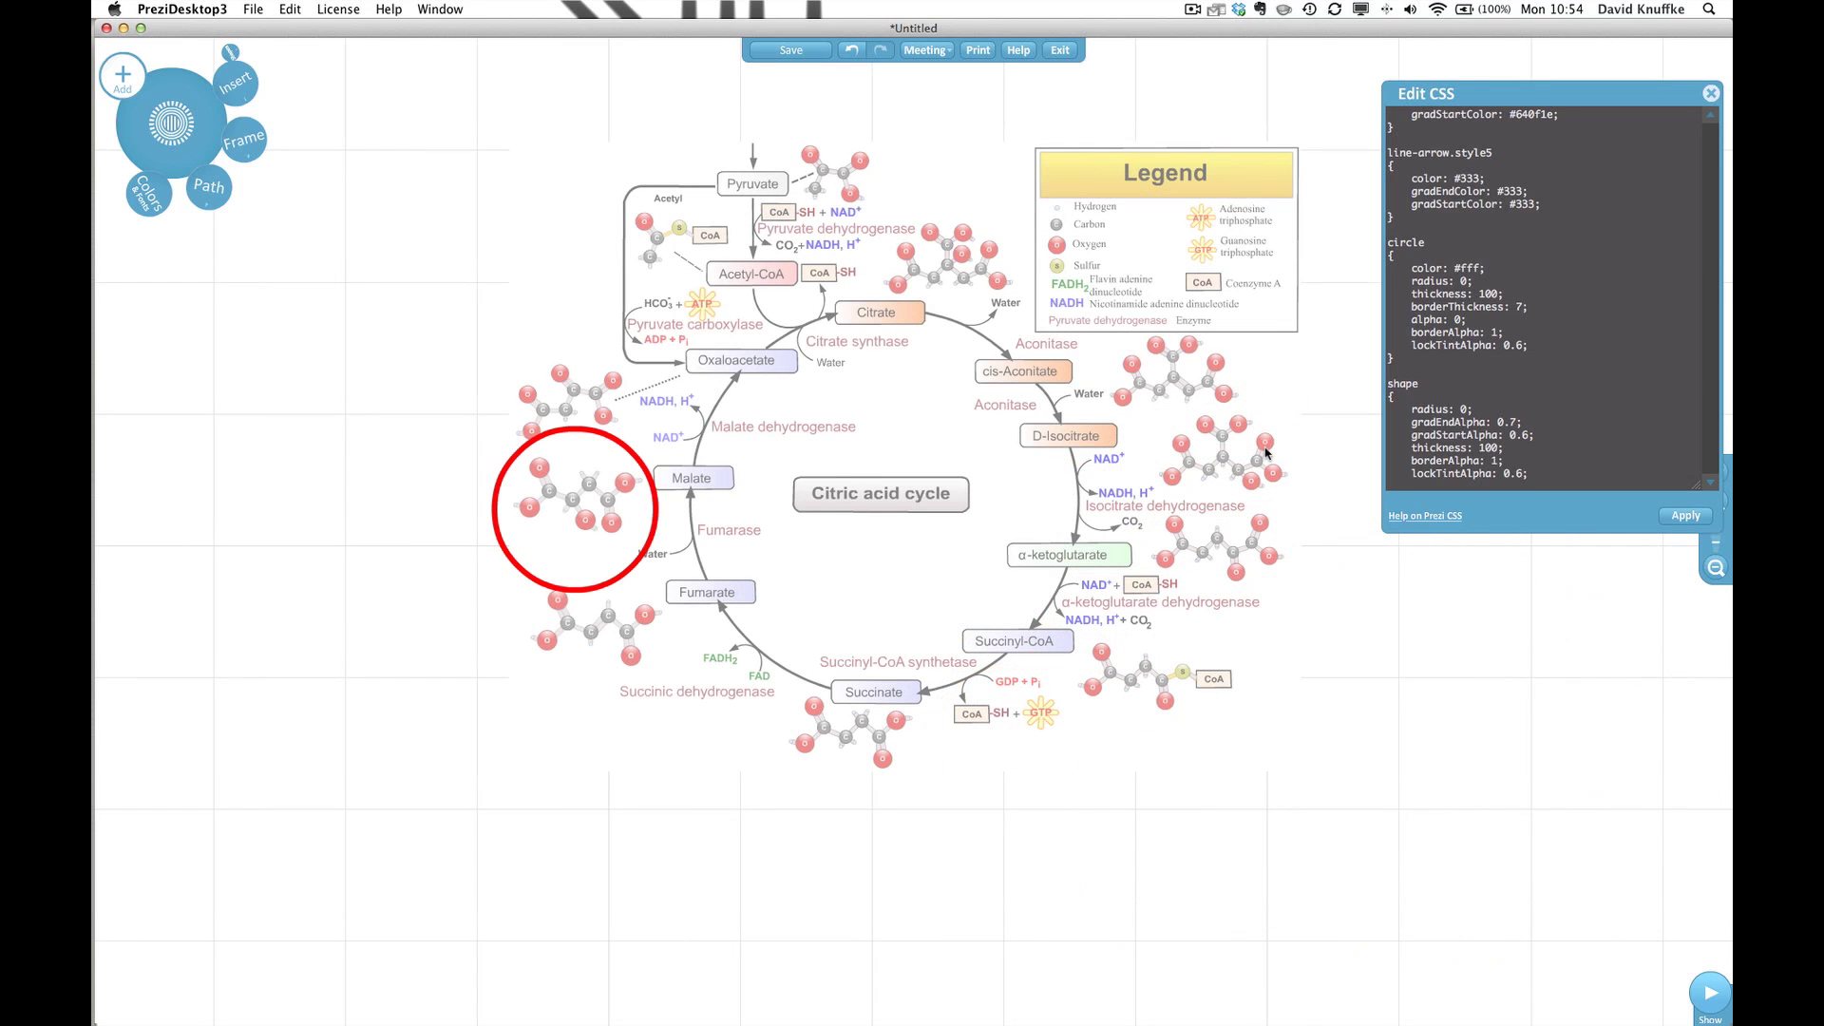
pyautogui.click(1710, 94)
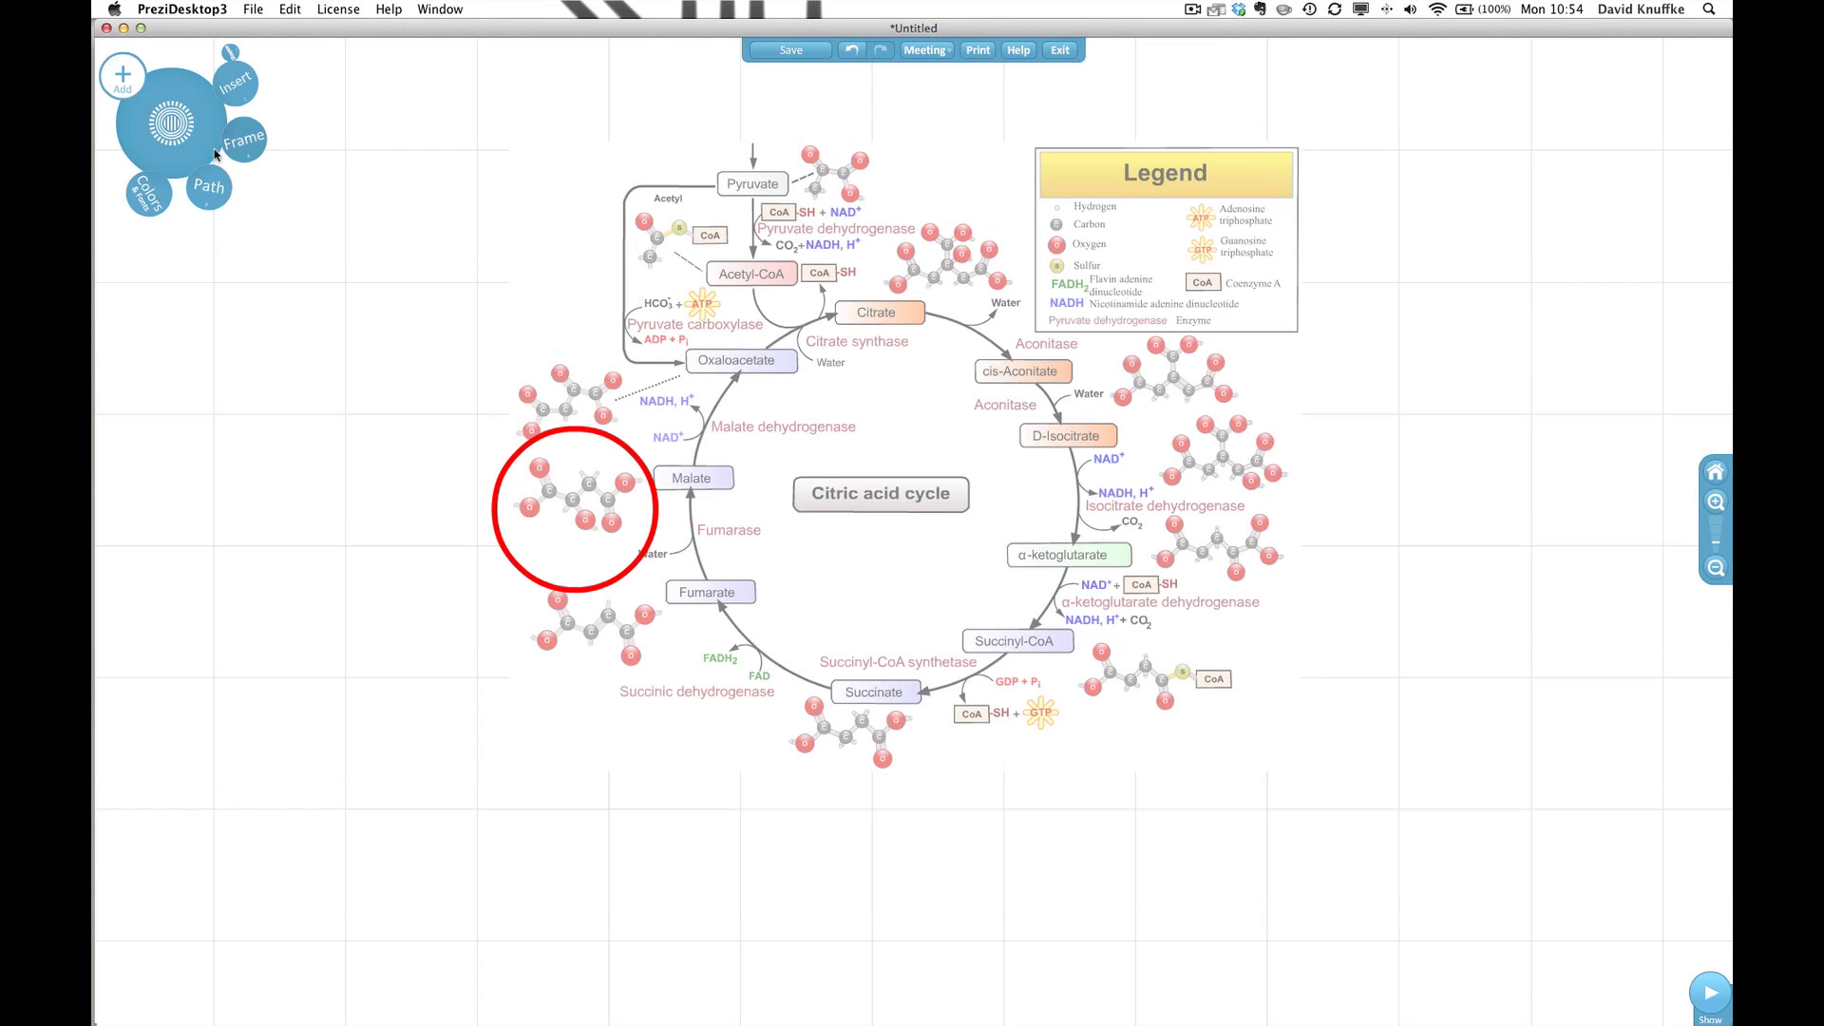
# - Shrink the red ring's top and bottom edges to fit malate, then preview the result
pyautogui.click(574, 432)
pyautogui.moveTo(574, 432); pyautogui.dragTo(575, 446)
pyautogui.moveTo(574, 591); pyautogui.dragTo(579, 549)
pyautogui.click(346, 558)
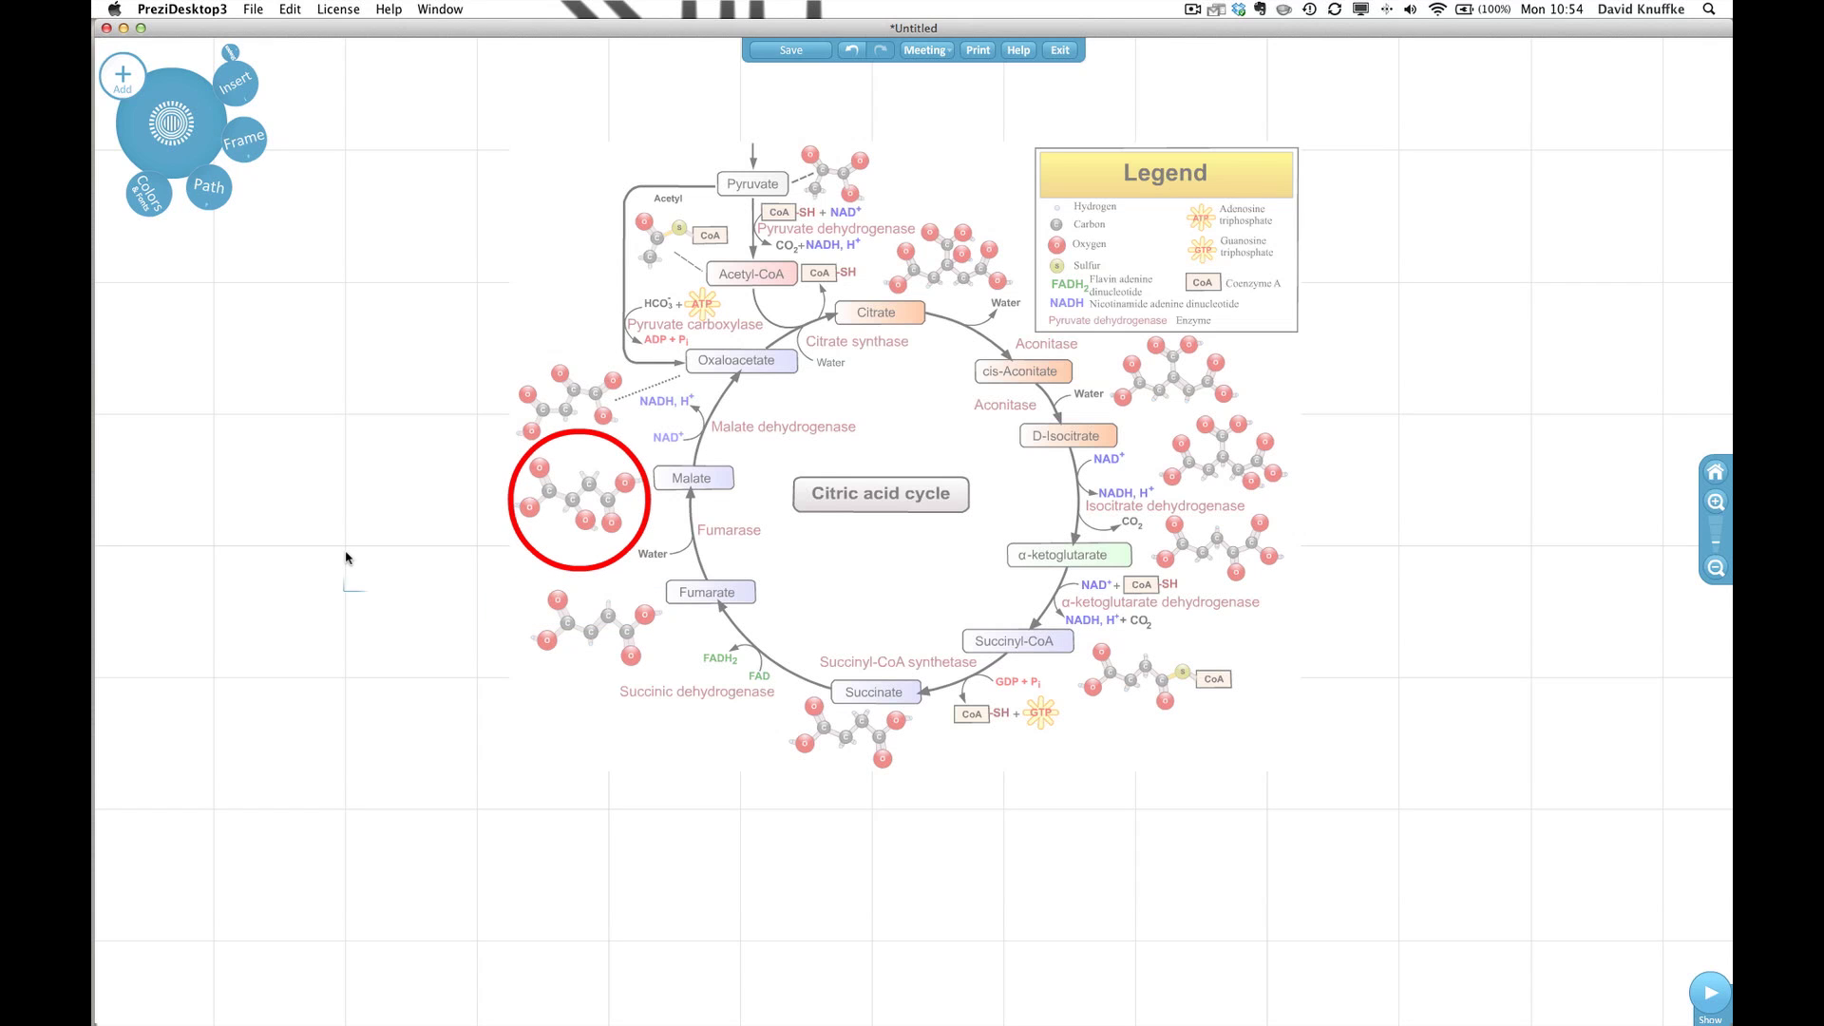
pyautogui.press('space')
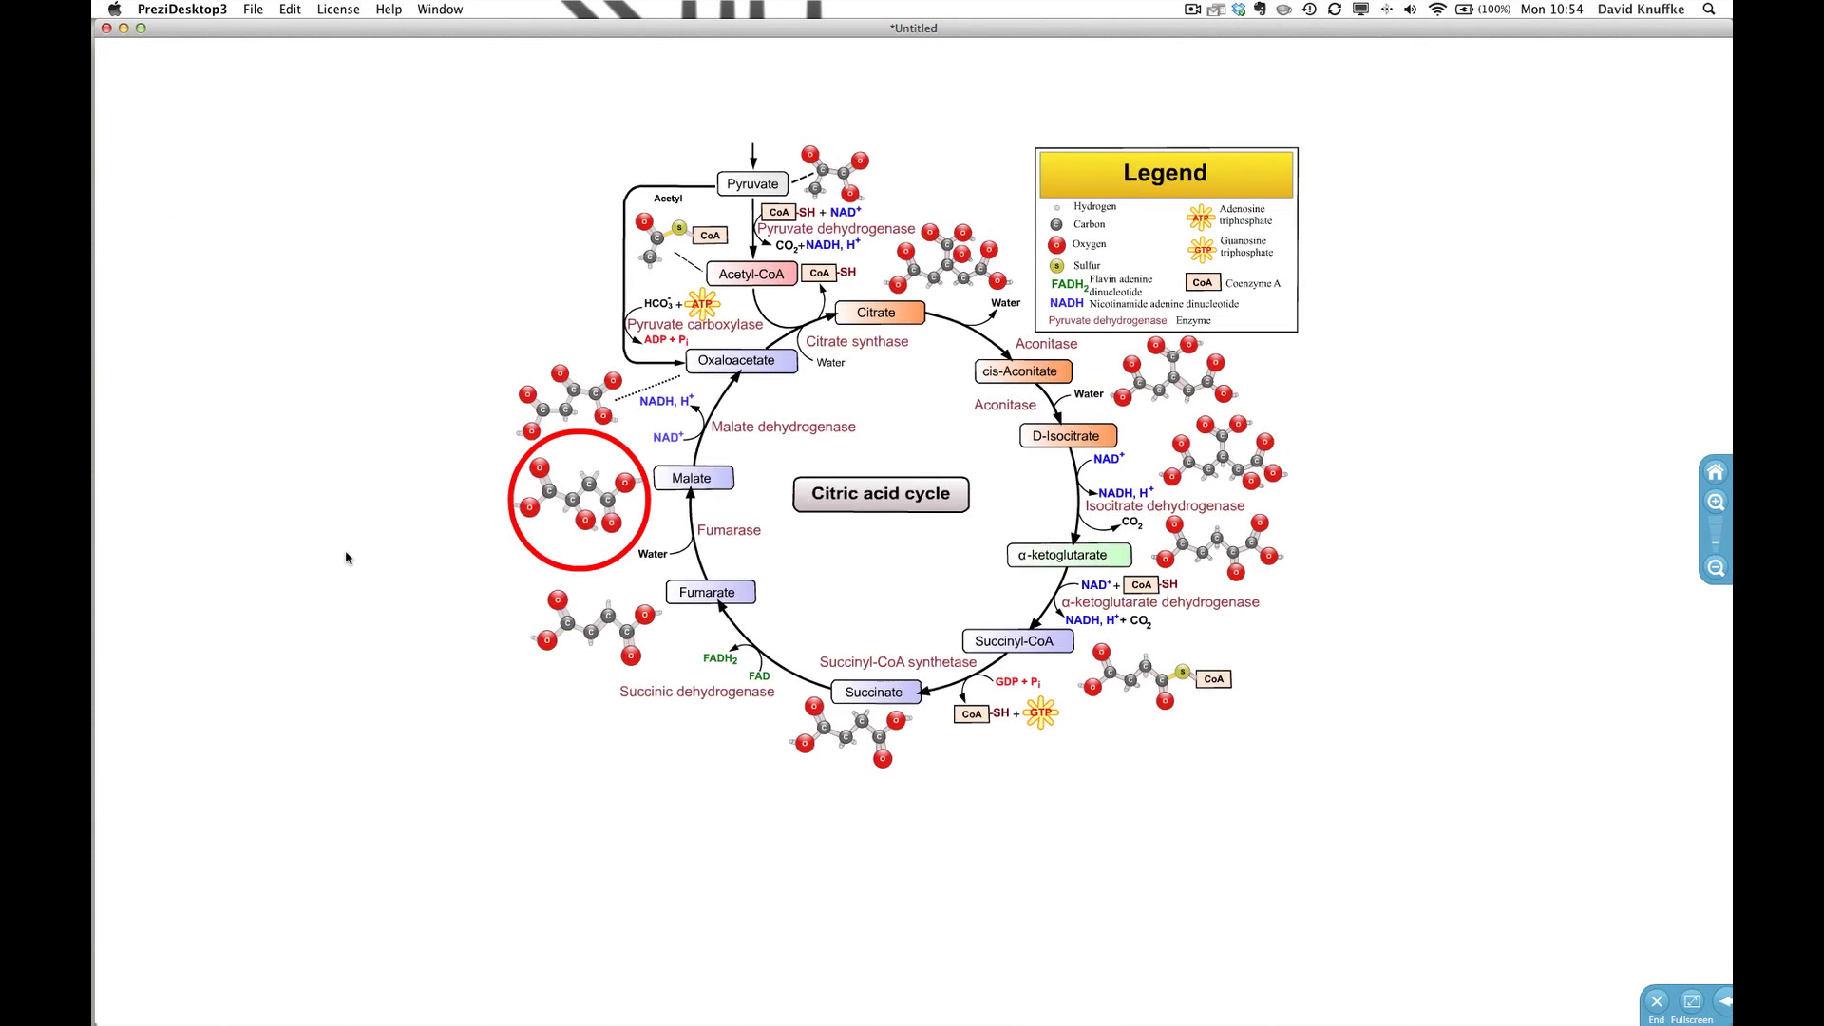
pyautogui.press('Escape')
# - Delete the ring around malate, then go to the Edit menu for undo
pyautogui.click(553, 528)
pyautogui.press('BackSpace')
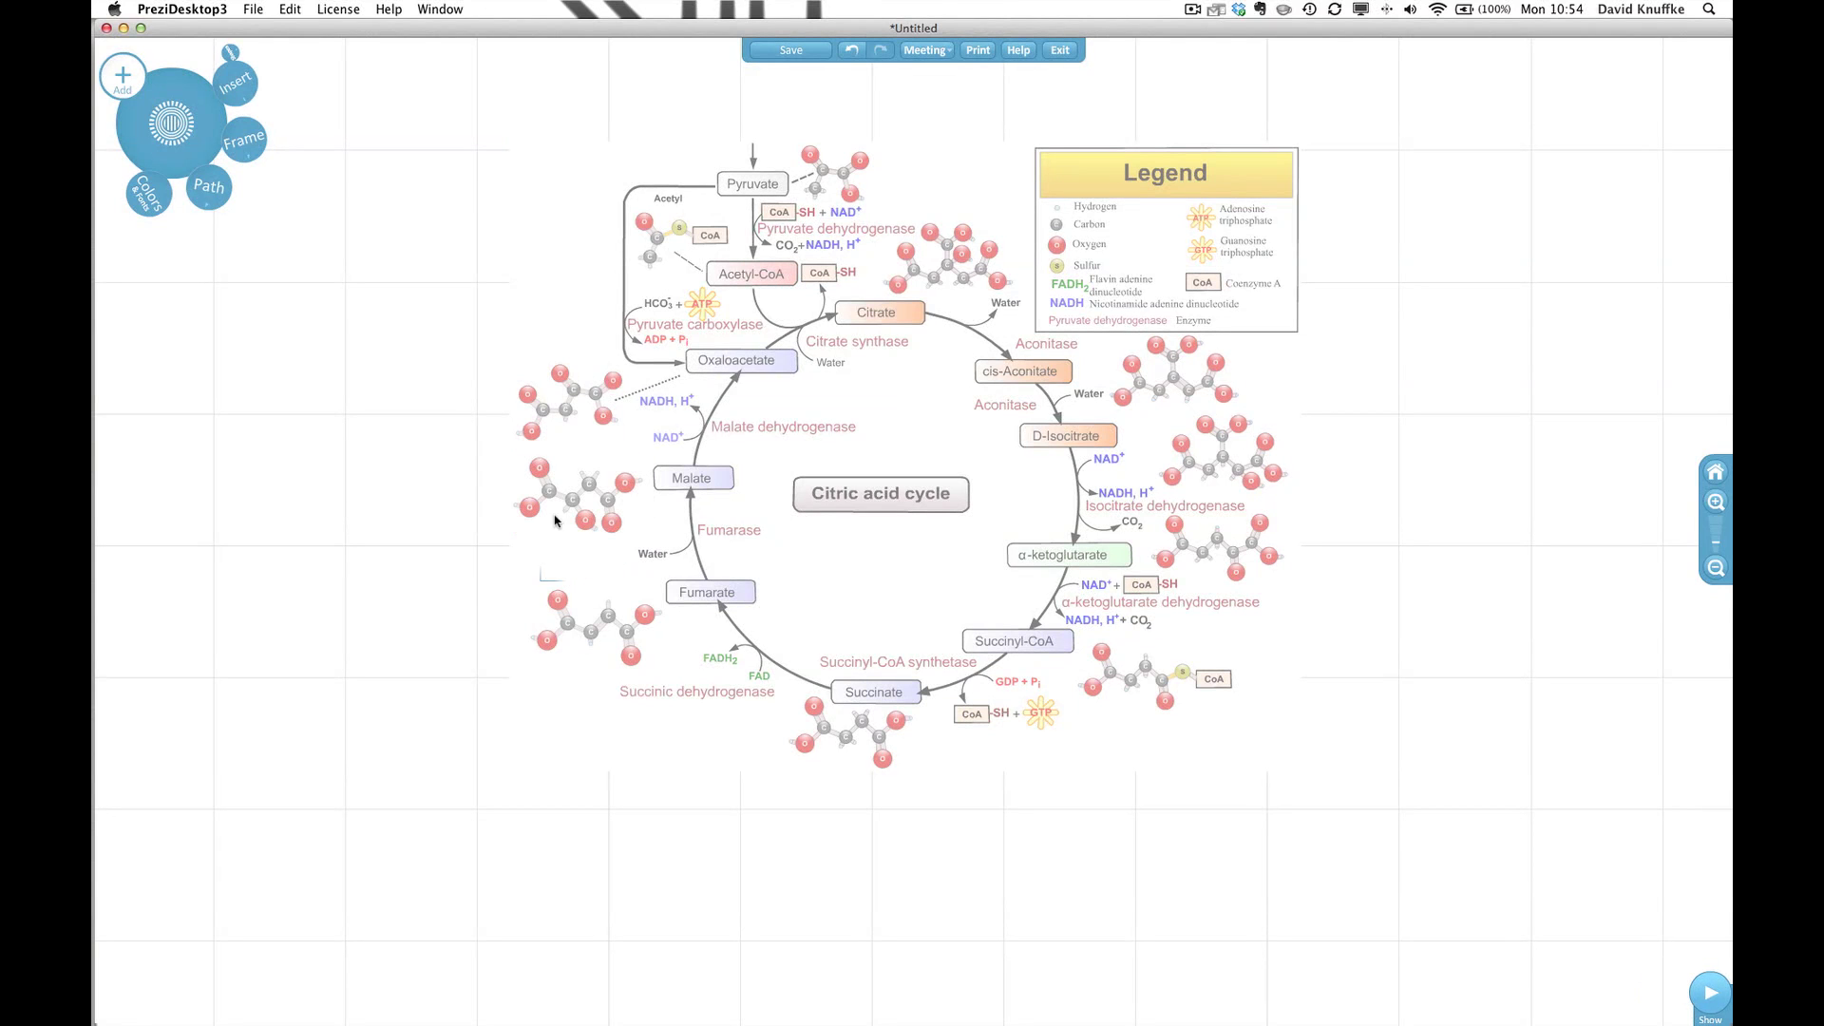
pyautogui.click(285, 9)
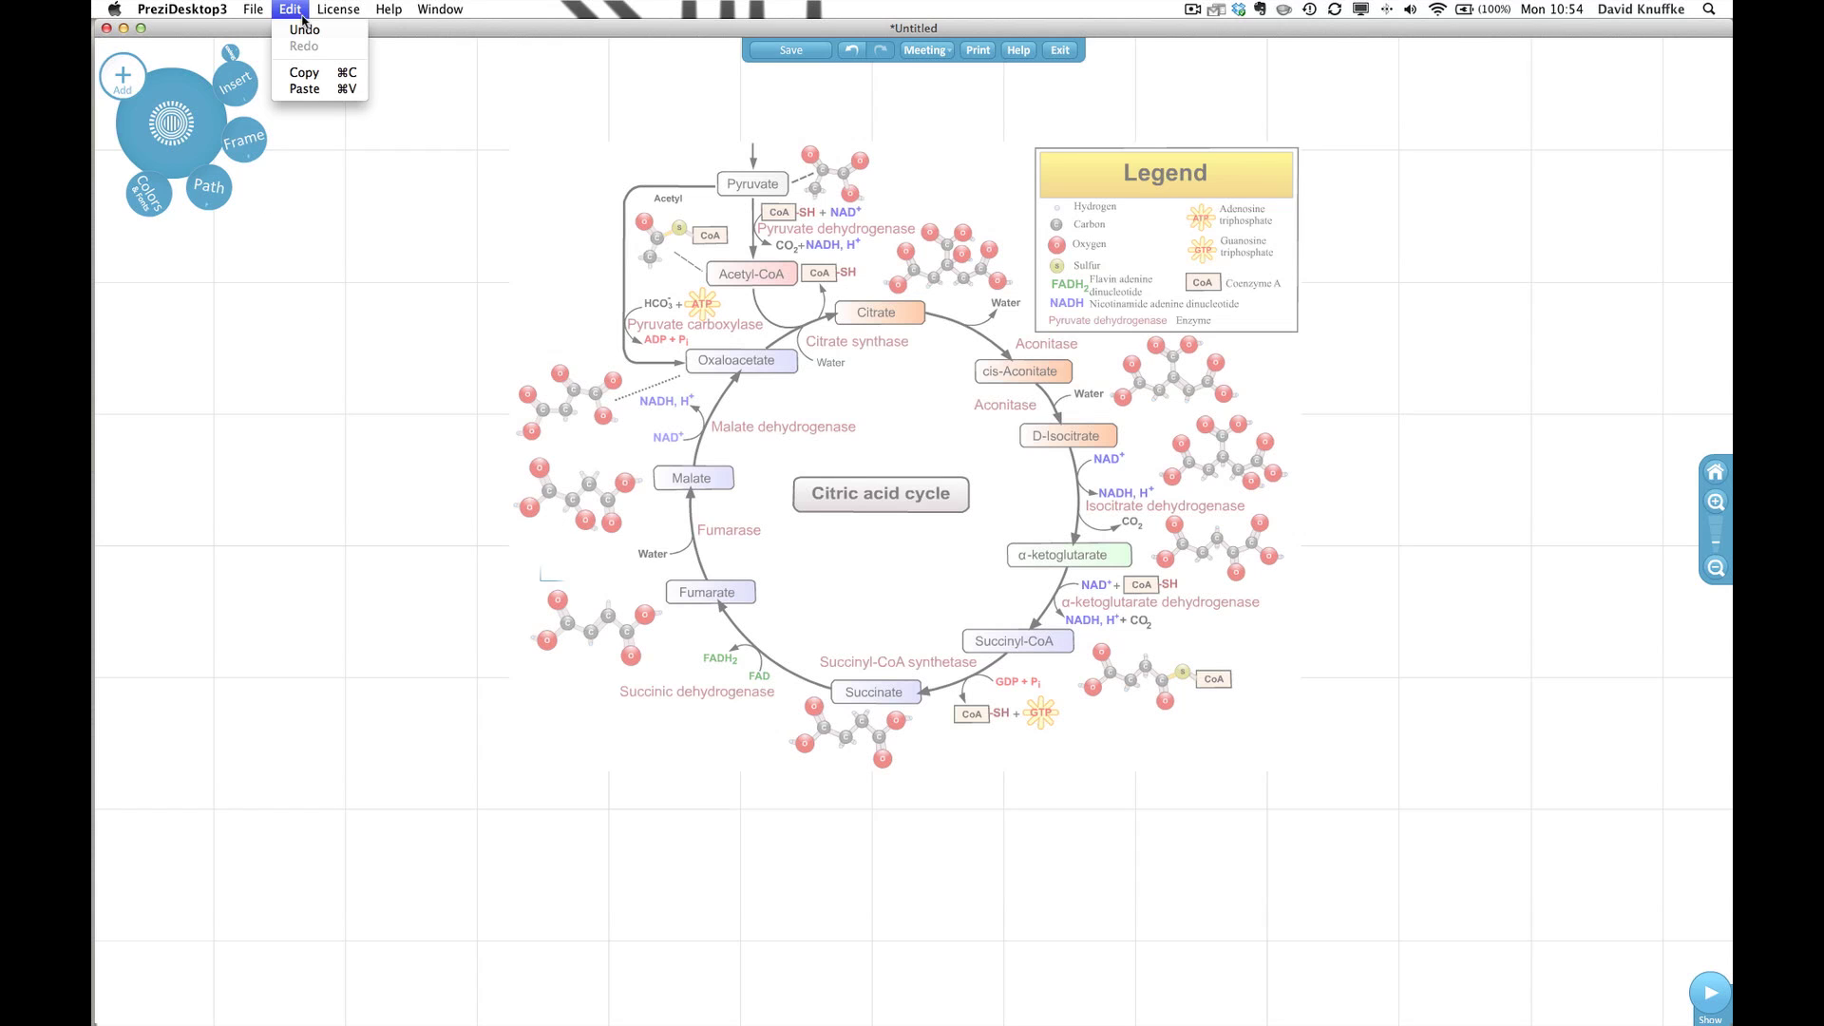
# - Undo the ring's deletion and try grey, dark red and black style swatches on it
pyautogui.click(304, 28)
pyautogui.click(567, 525)
pyautogui.click(567, 524)
pyautogui.click(580, 605)
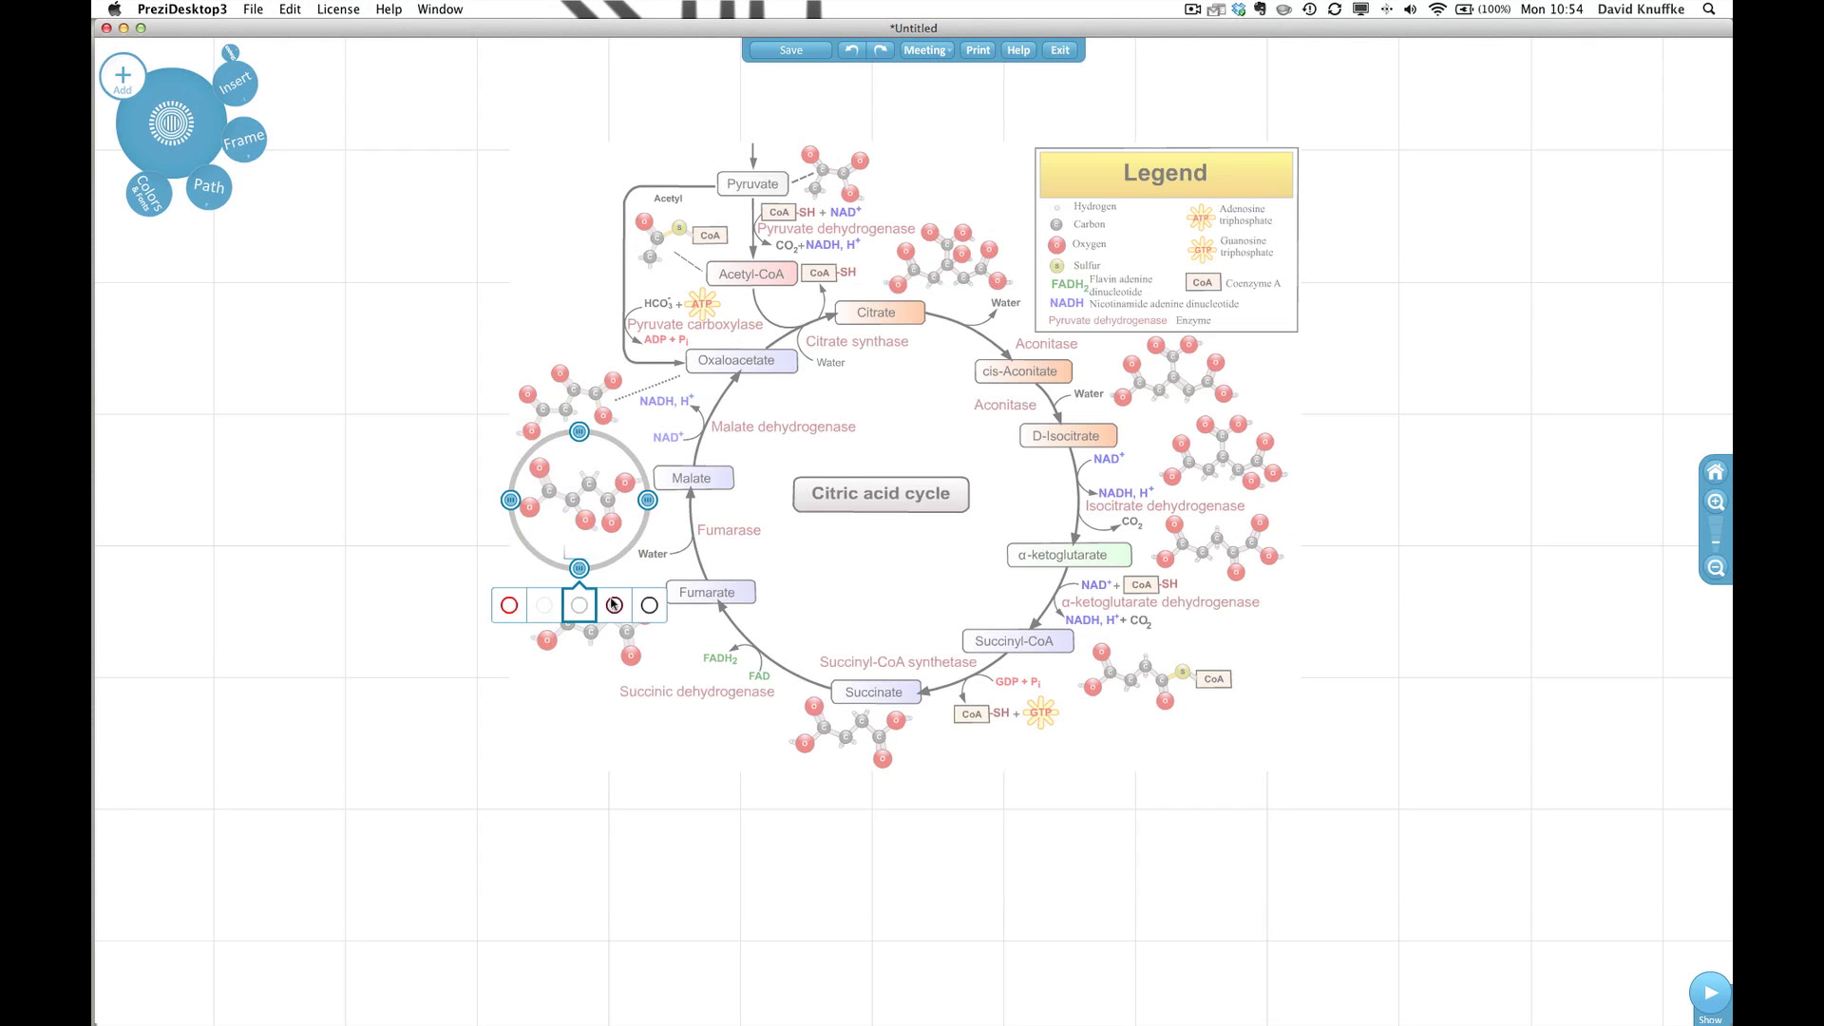
pyautogui.click(623, 605)
pyautogui.click(649, 605)
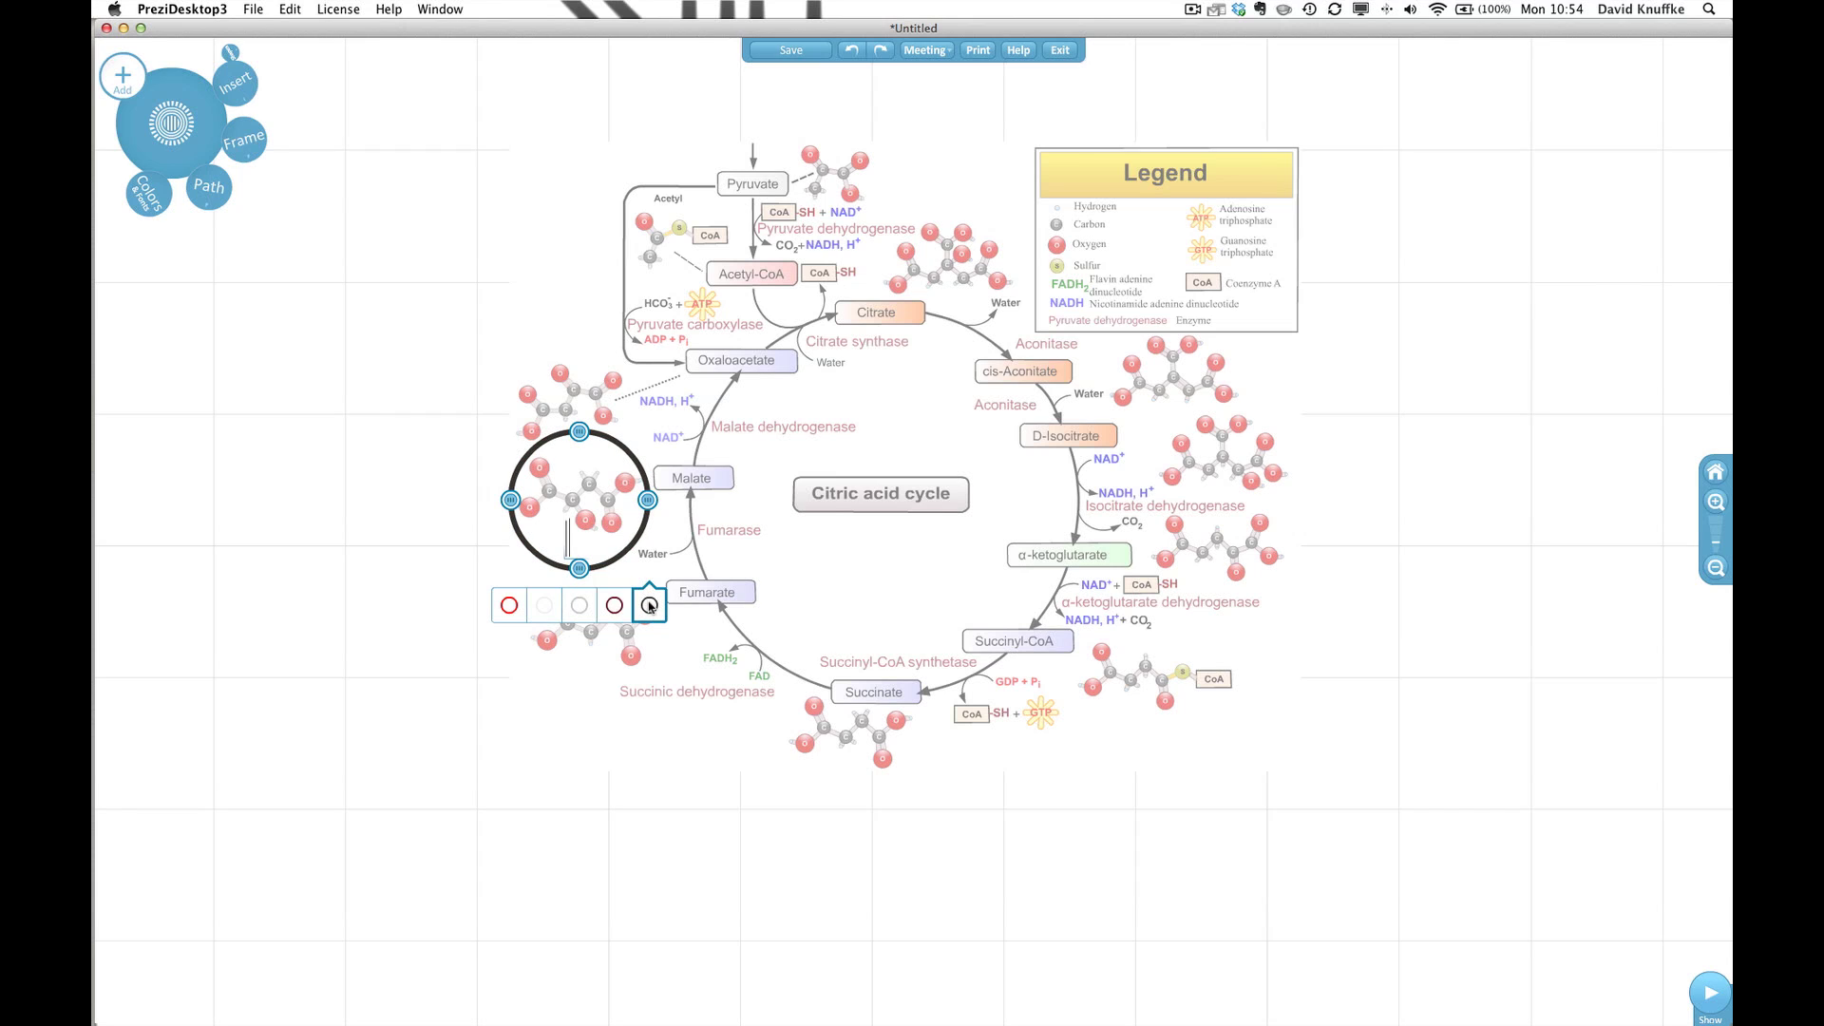
# - Try white, red and grey swatches, then settle on a dark maroon ring
pyautogui.click(546, 607)
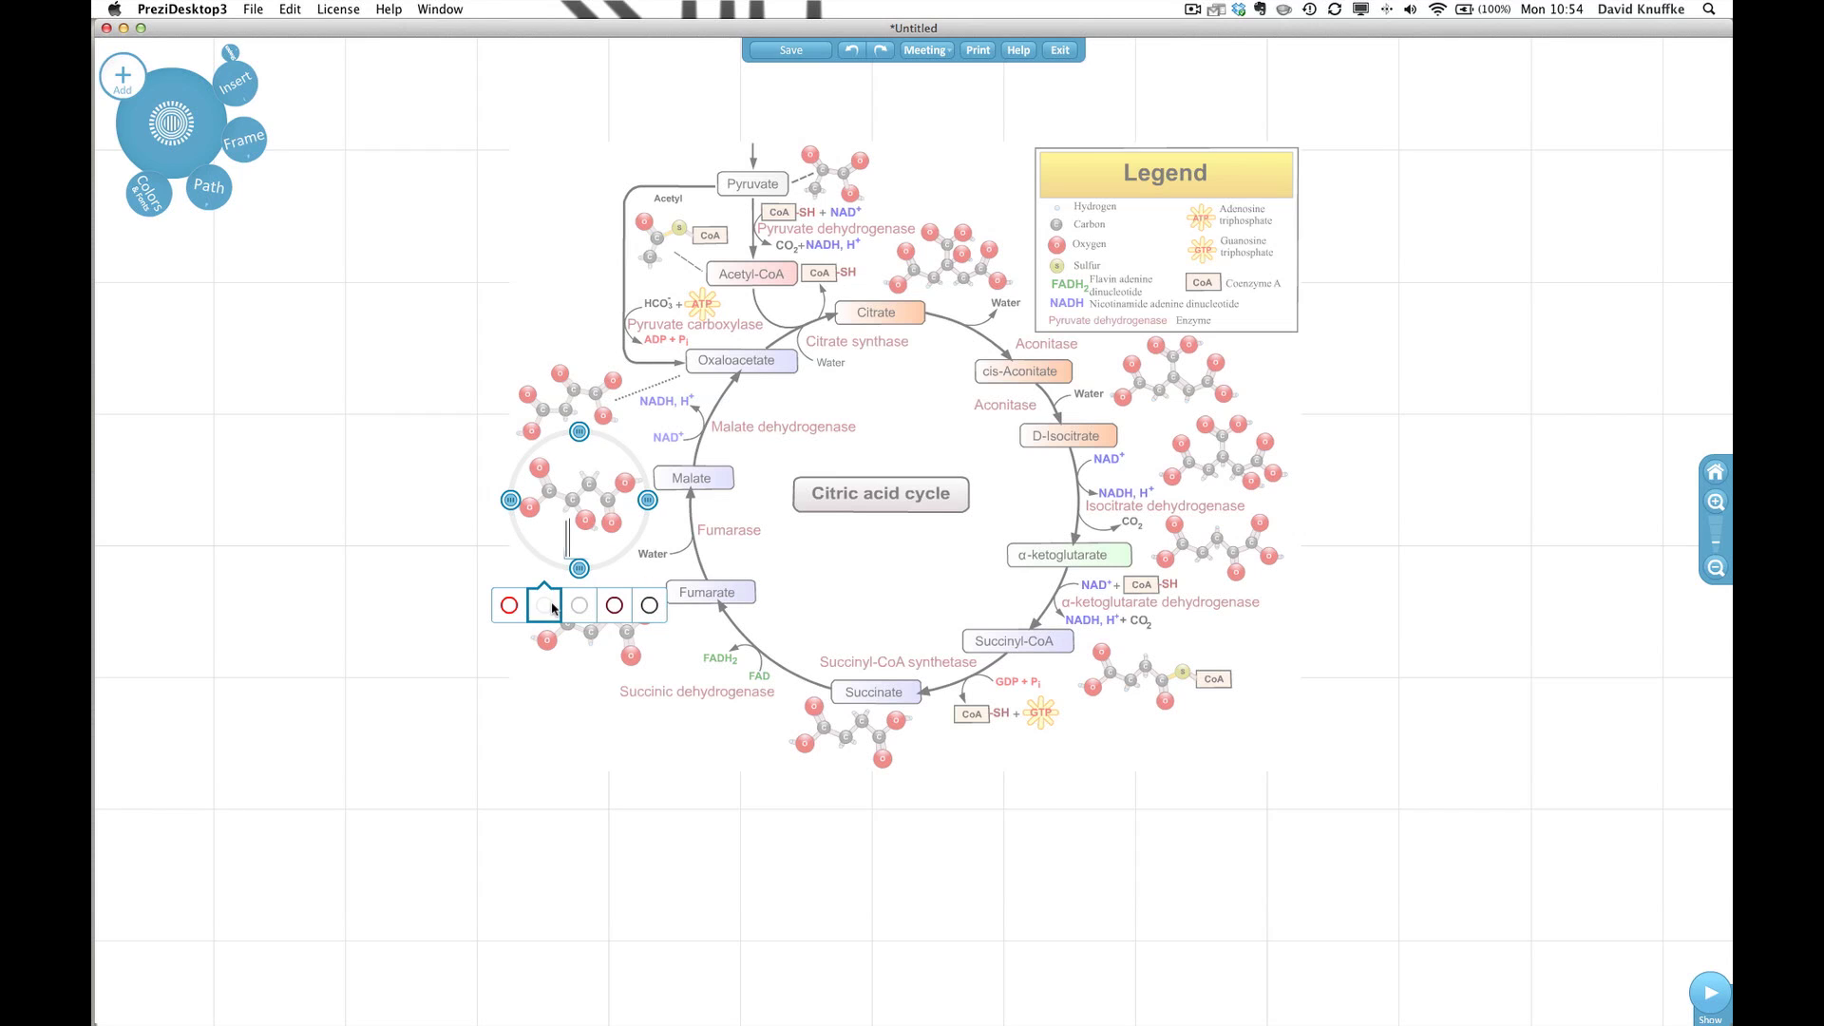
pyautogui.click(503, 615)
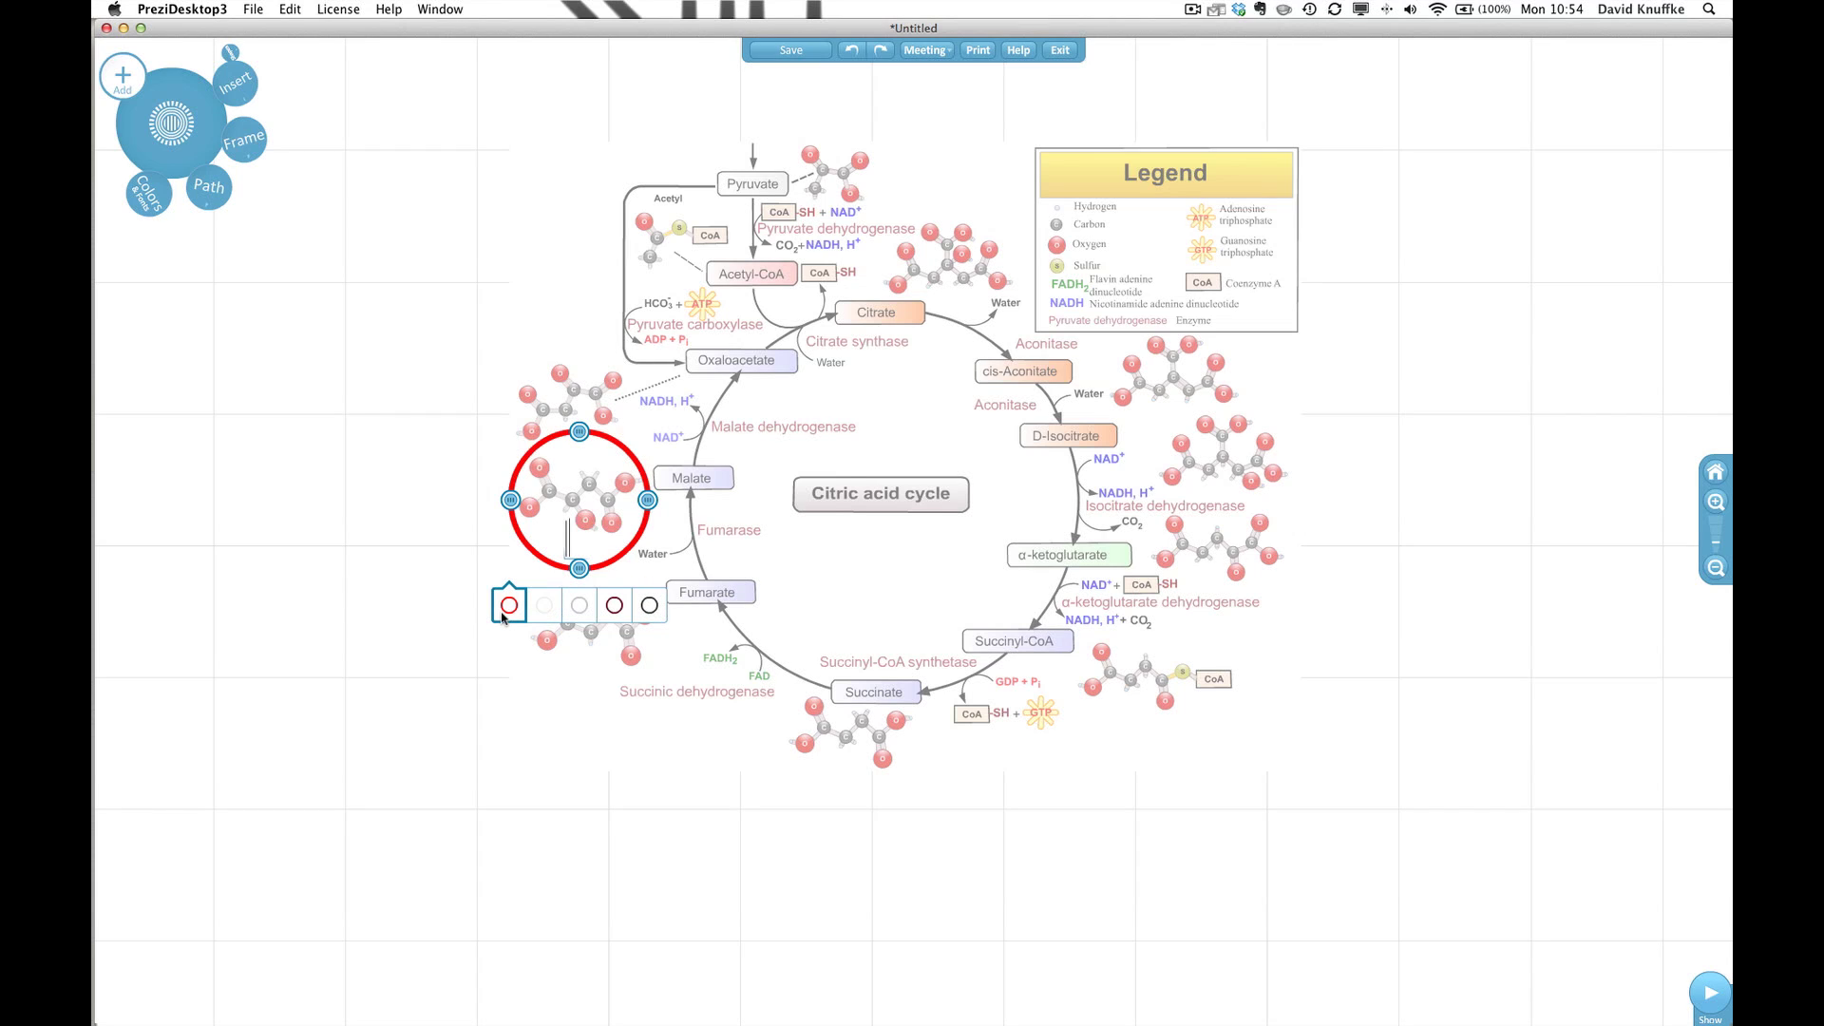
pyautogui.click(548, 604)
pyautogui.click(594, 615)
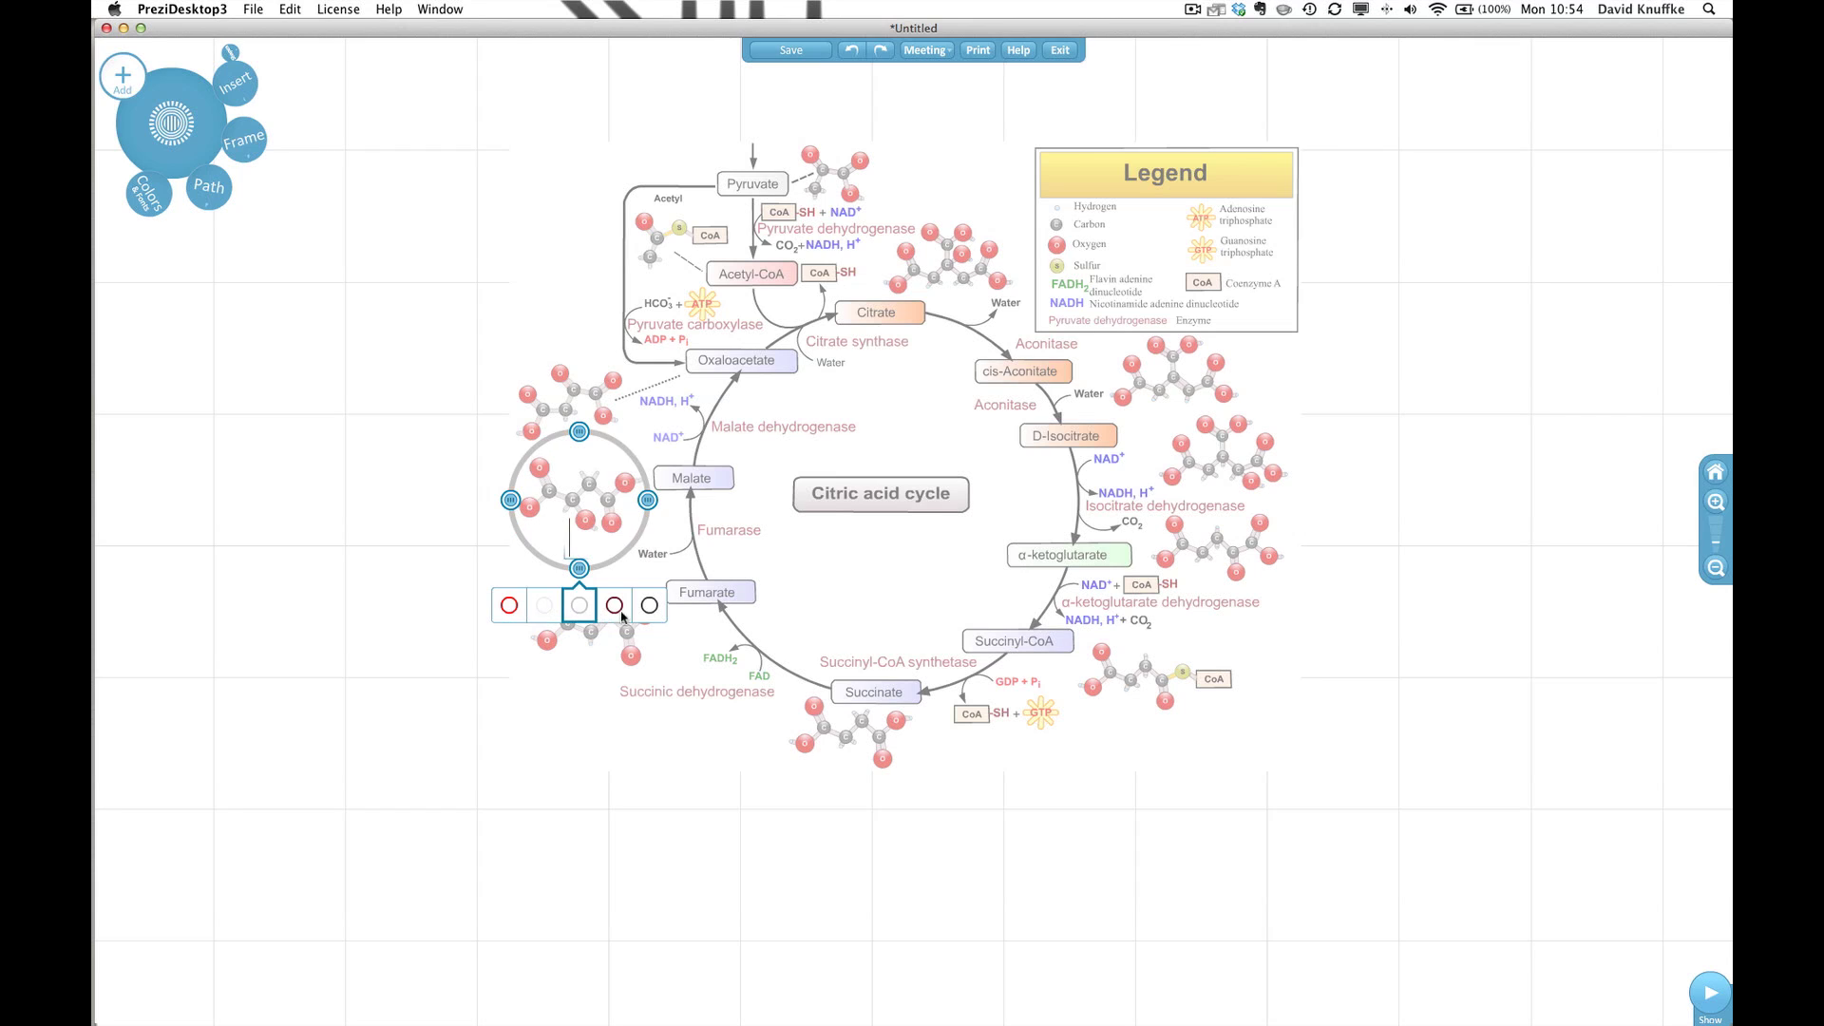
pyautogui.click(617, 613)
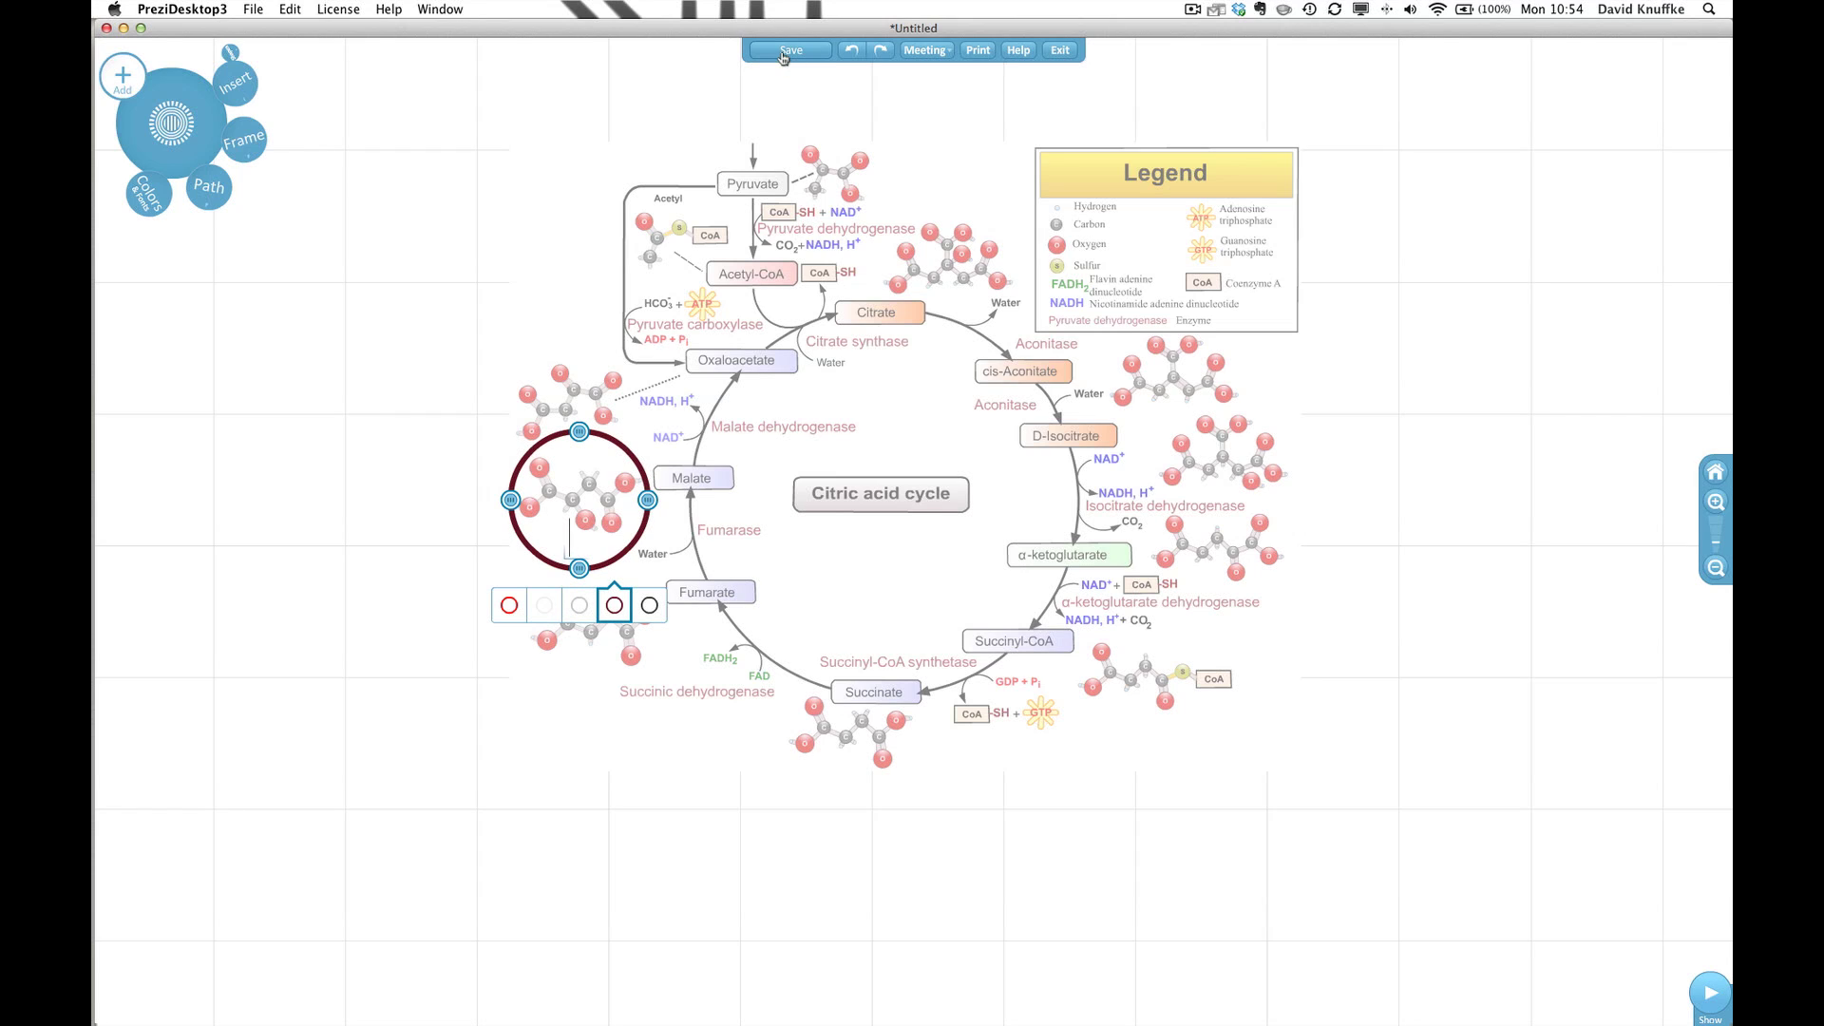
pyautogui.click(537, 351)
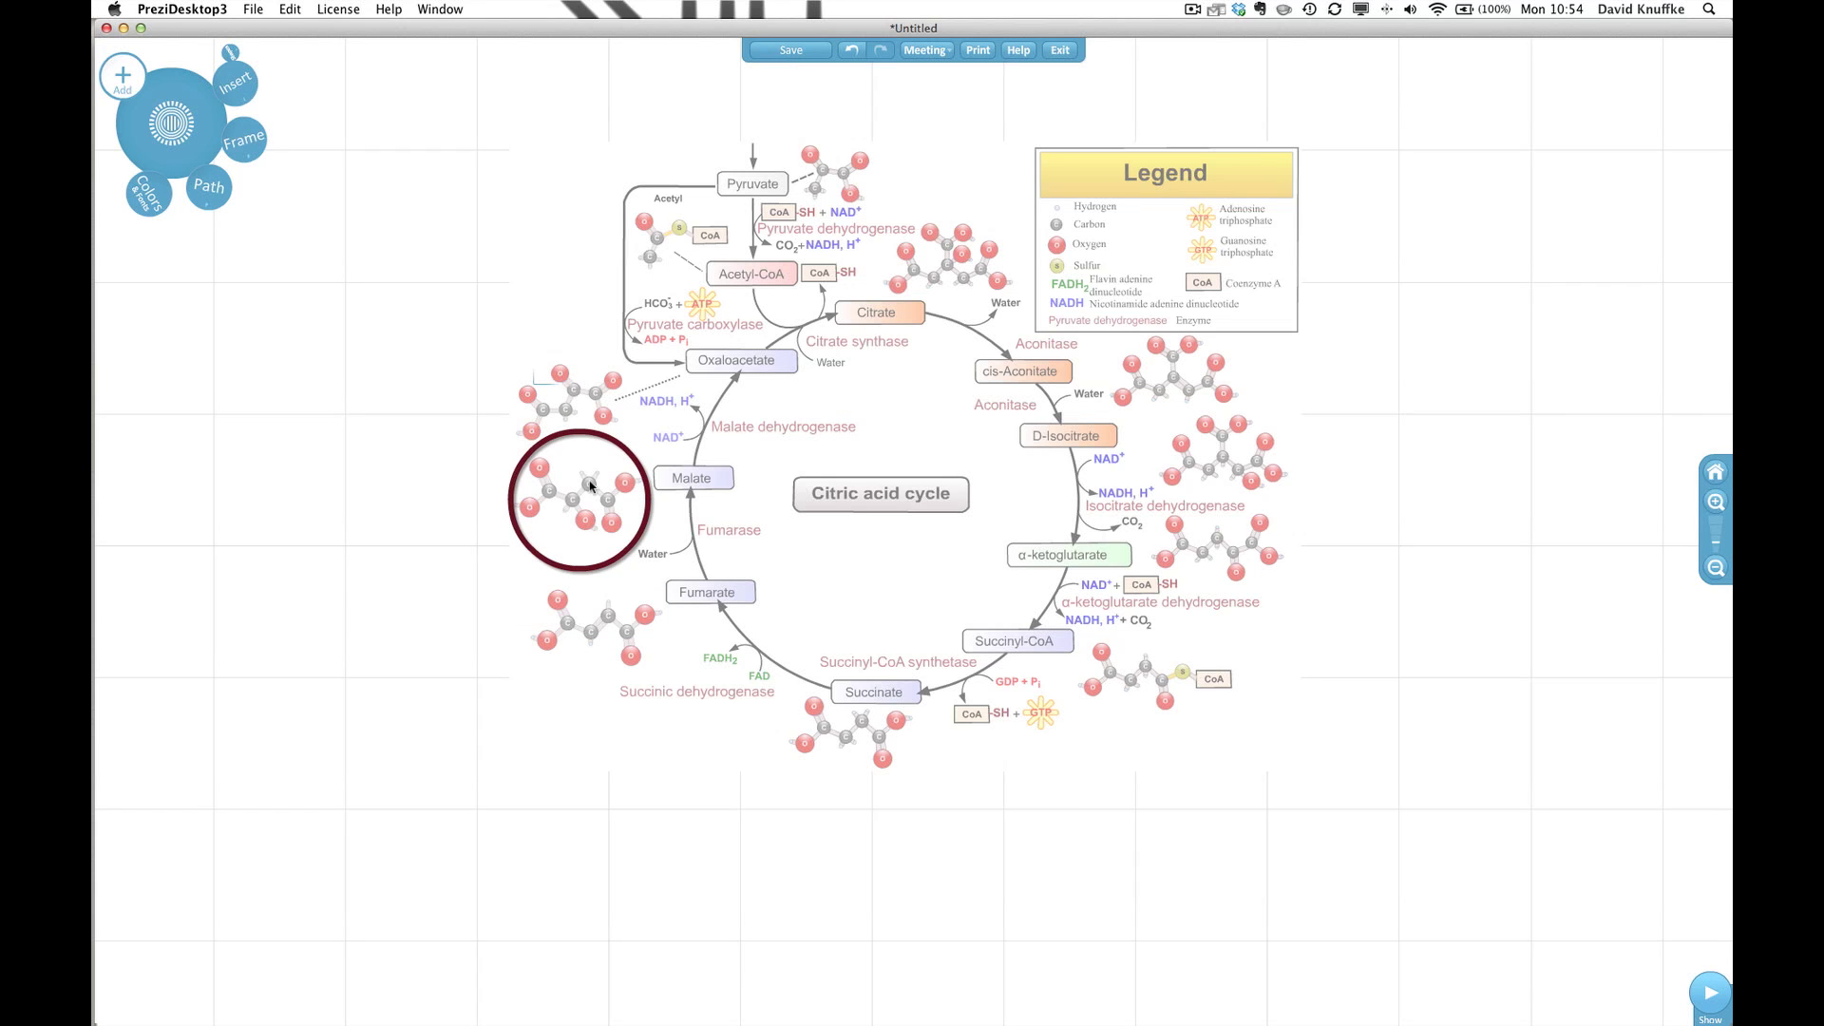